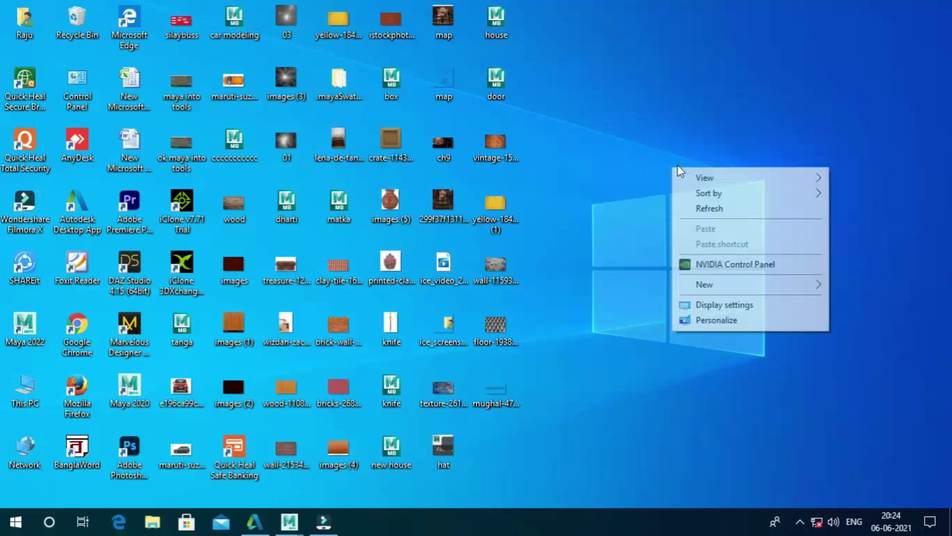
Step: Refresh the Windows desktop twice, then bring the Maya 2020 window to the front
{"action": "left_click", "coordinate": [702, 208]}
{"action": "right_click", "coordinate": [561, 108]}
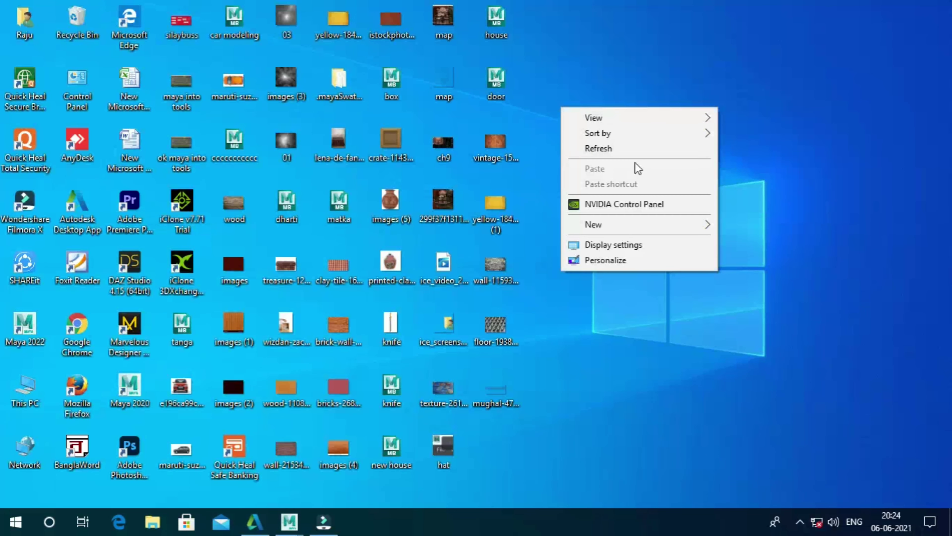
{"action": "left_click", "coordinate": [583, 151]}
{"action": "right_click", "coordinate": [613, 98]}
{"action": "left_click", "coordinate": [645, 141]}
{"action": "mouse_move", "coordinate": [289, 522]}
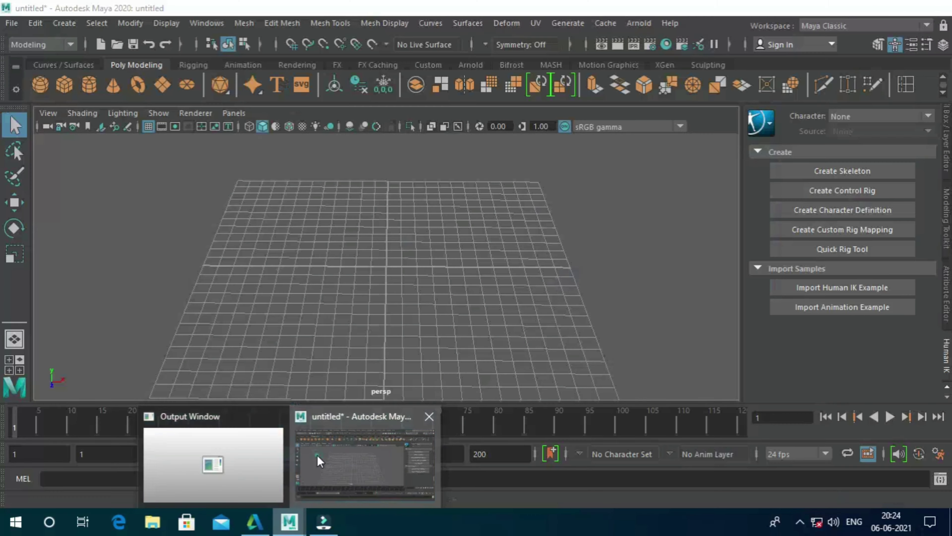
{"action": "left_click", "coordinate": [316, 454]}
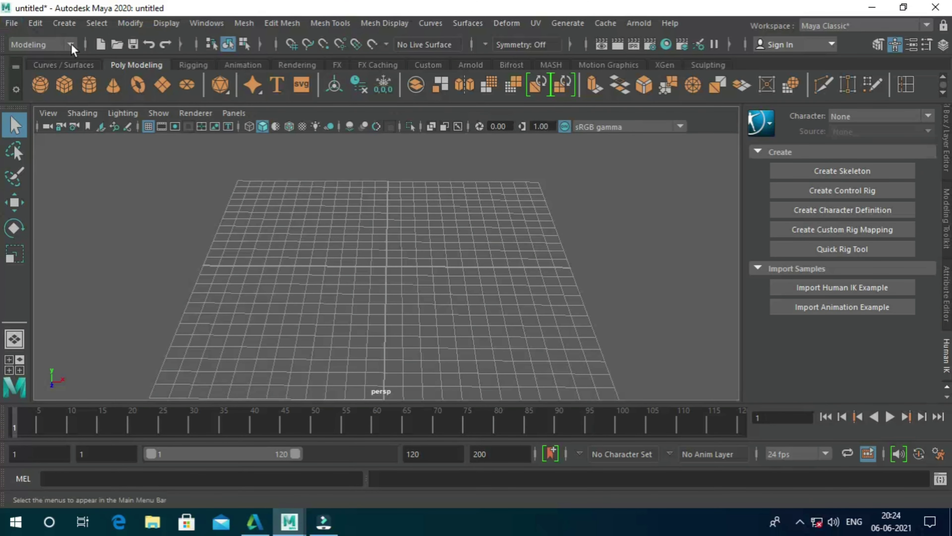
Step: Draw a polygon cube on the grid and scale it along X into a long bar
{"action": "left_click", "coordinate": [73, 90]}
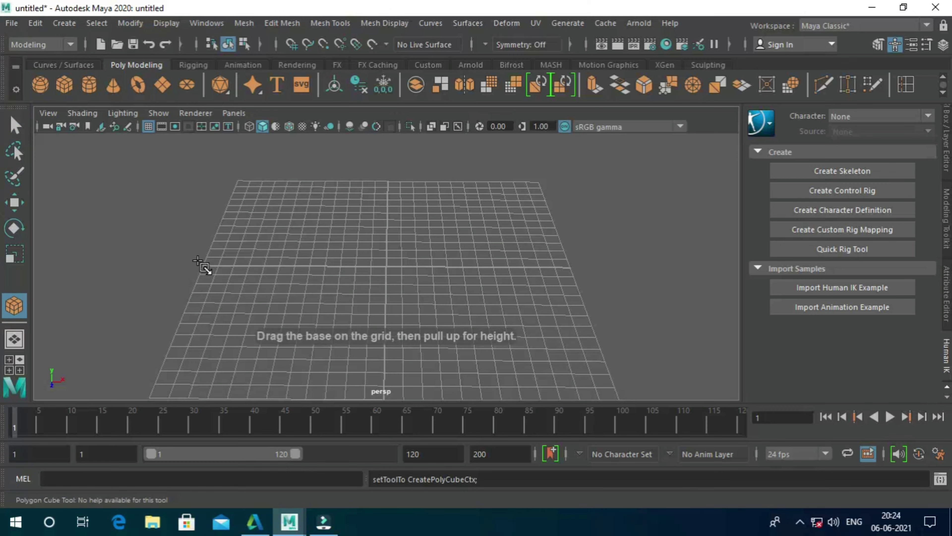
{"action": "mouse_move", "coordinate": [214, 265]}
{"action": "left_mouse_down"}
{"action": "mouse_move", "coordinate": [583, 275]}
{"action": "mouse_move", "coordinate": [587, 285]}
{"action": "mouse_move", "coordinate": [586, 266]}
{"action": "mouse_move", "coordinate": [576, 302]}
{"action": "mouse_move", "coordinate": [585, 264]}
{"action": "mouse_move", "coordinate": [410, 276]}
{"action": "mouse_move", "coordinate": [406, 263]}
{"action": "mouse_move", "coordinate": [466, 263]}
{"action": "left_mouse_up"}
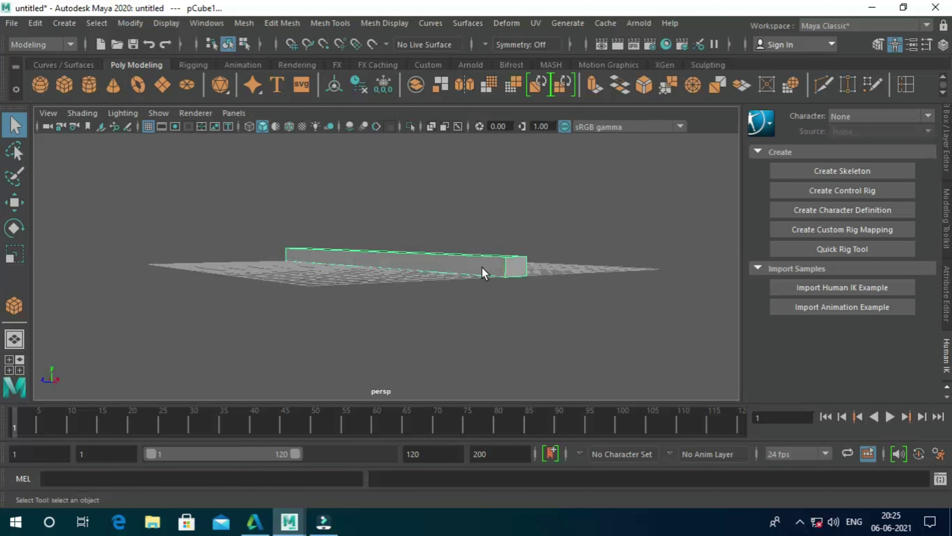
{"action": "left_click", "coordinate": [516, 270]}
{"action": "left_click_drag", "start_coordinate": [245, 304], "coordinate": [307, 322], "text": "alt"}
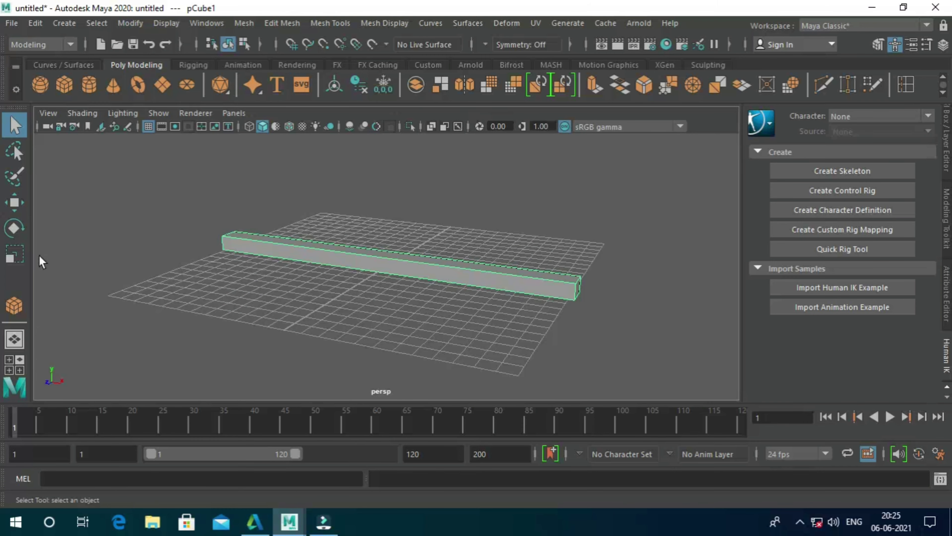
{"action": "left_click", "coordinate": [14, 257]}
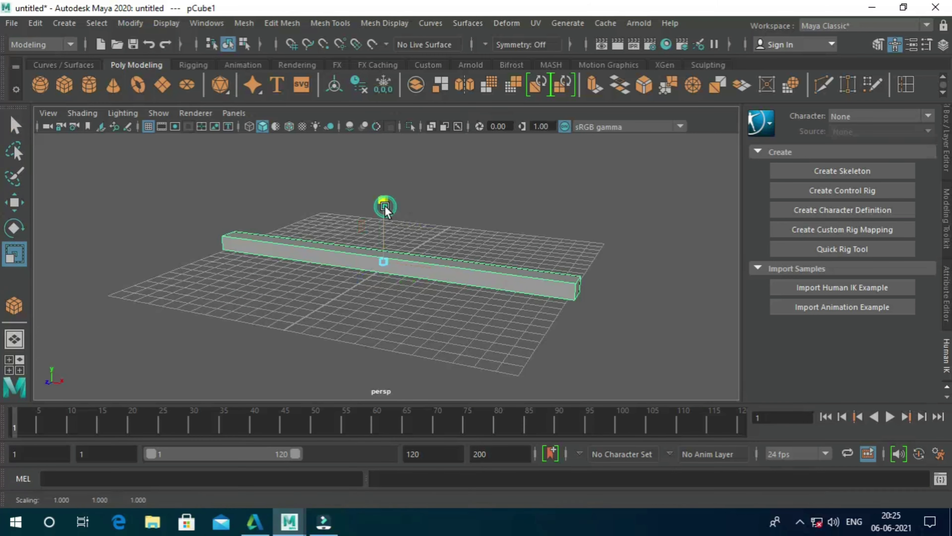
{"action": "mouse_move", "coordinate": [416, 298]}
{"action": "left_mouse_down", "text": "alt"}
{"action": "mouse_move", "coordinate": [314, 283]}
{"action": "mouse_move", "coordinate": [313, 255]}
{"action": "left_mouse_up", "text": "alt"}
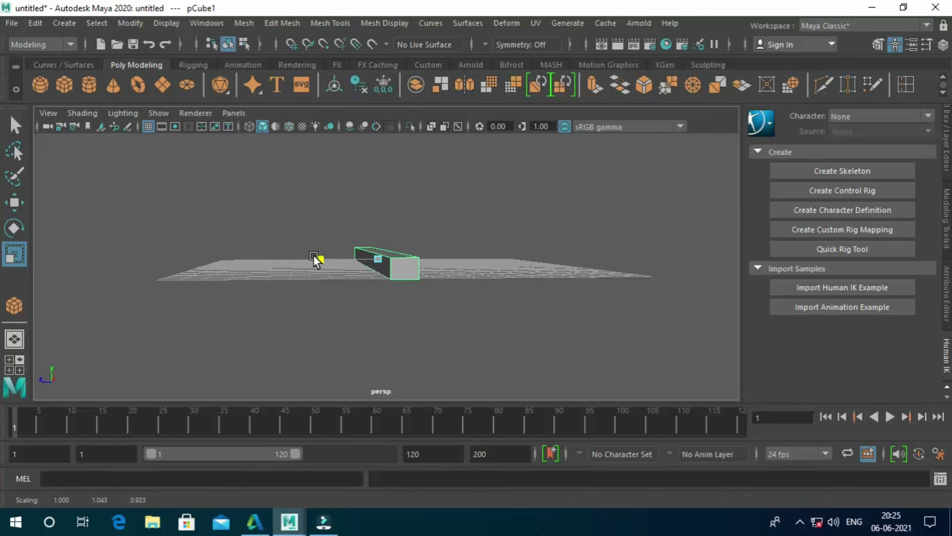
{"action": "mouse_move", "coordinate": [334, 308]}
{"action": "left_mouse_down", "text": "alt"}
{"action": "mouse_move", "coordinate": [395, 322]}
{"action": "mouse_move", "coordinate": [479, 321]}
{"action": "left_mouse_up", "text": "alt"}
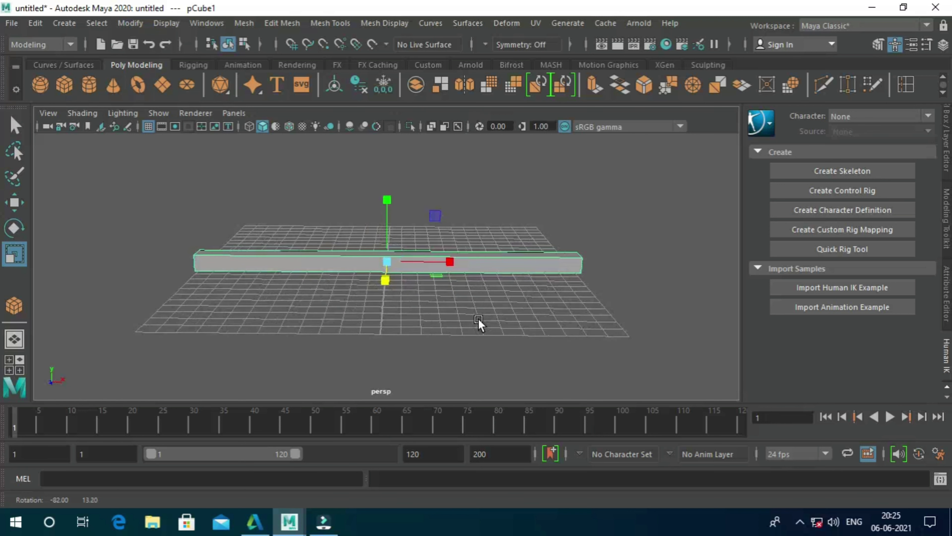
{"action": "left_click_drag", "start_coordinate": [449, 261], "coordinate": [467, 261]}
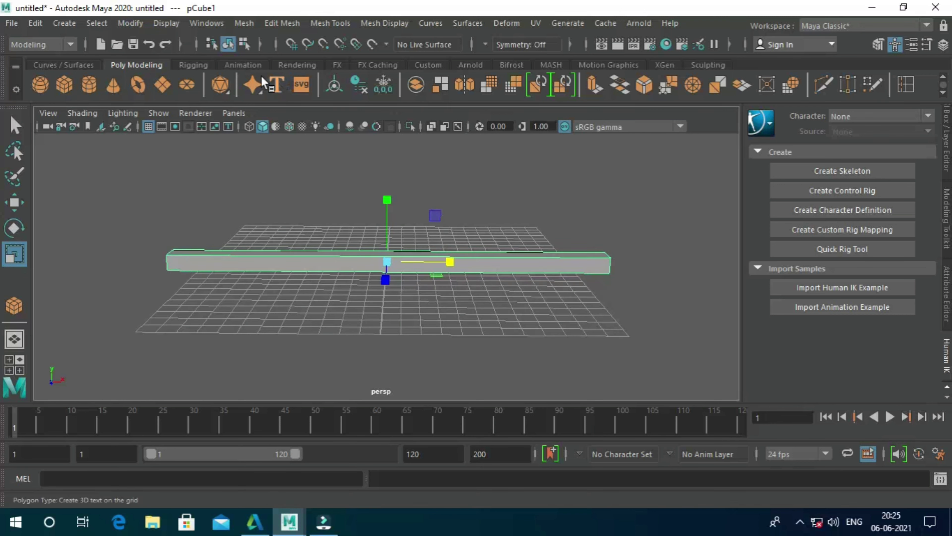
Step: In the Channel Box, expand polyCube1 and set Subdivisions Height to 1 after trying 6
{"action": "left_click", "coordinate": [948, 129]}
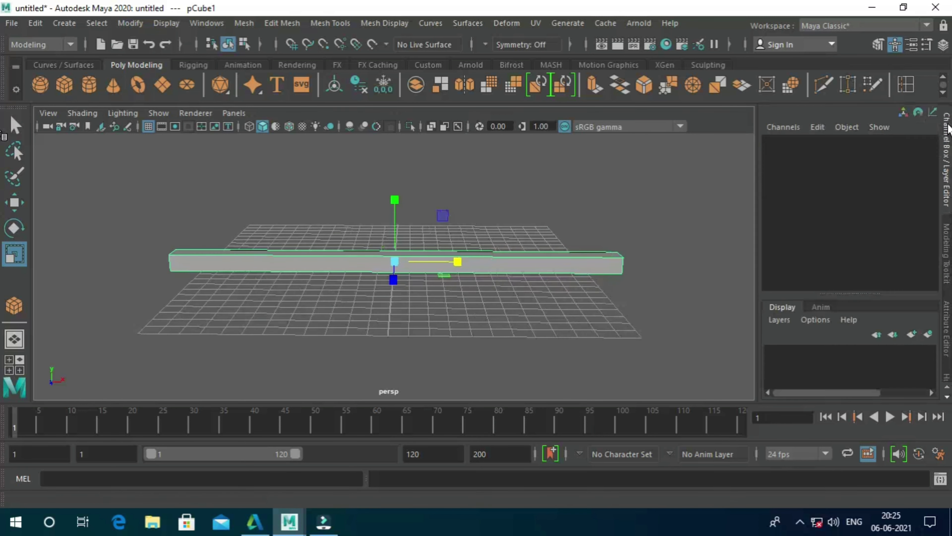
{"action": "scroll", "coordinate": [928, 213], "scroll_direction": "down", "scroll_amount": 2}
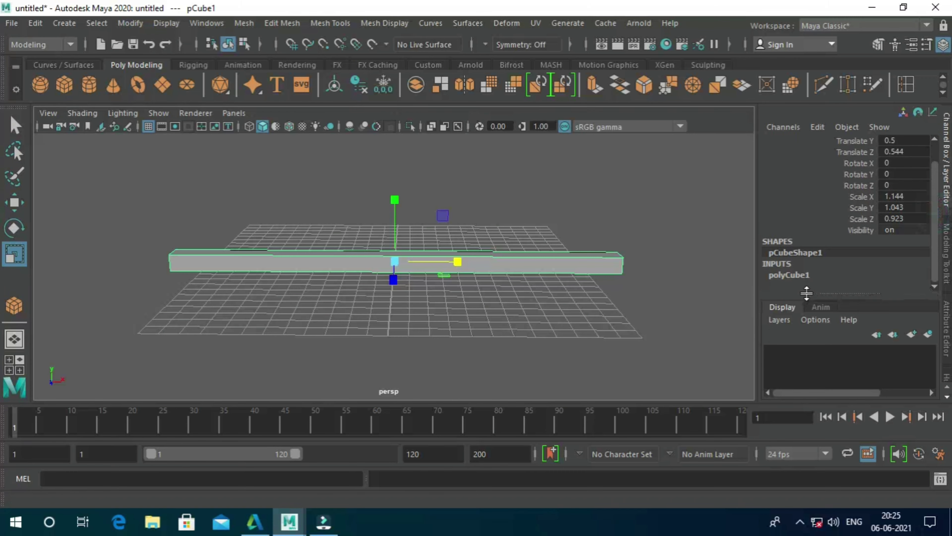
{"action": "left_click", "coordinate": [803, 276]}
{"action": "scroll", "coordinate": [910, 249], "scroll_direction": "down", "scroll_amount": 5}
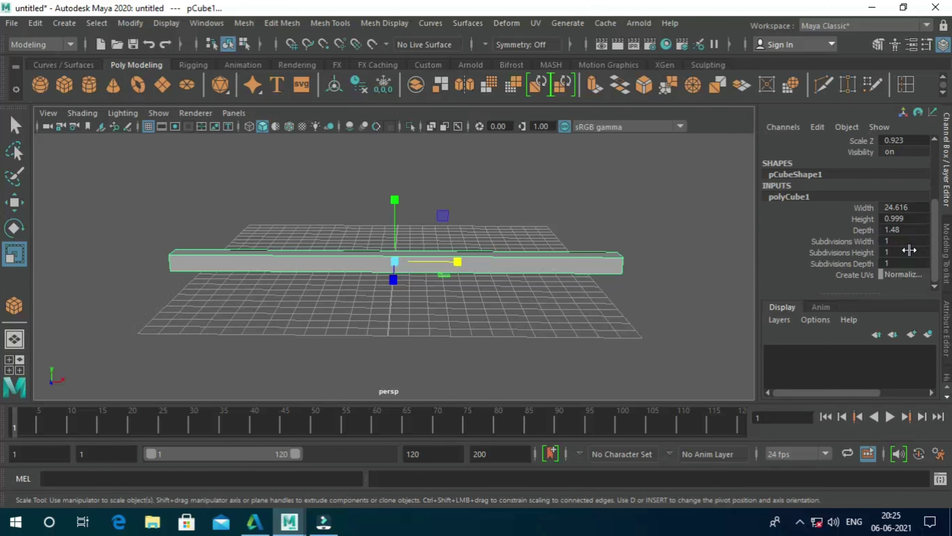
{"action": "double_click", "coordinate": [904, 252]}
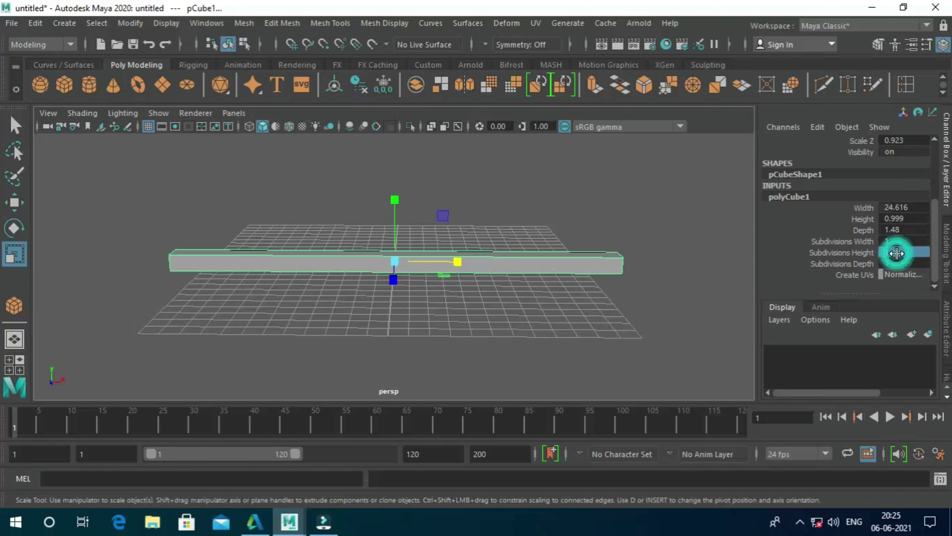
{"action": "type", "text": "6"}
{"action": "key", "text": "Return"}
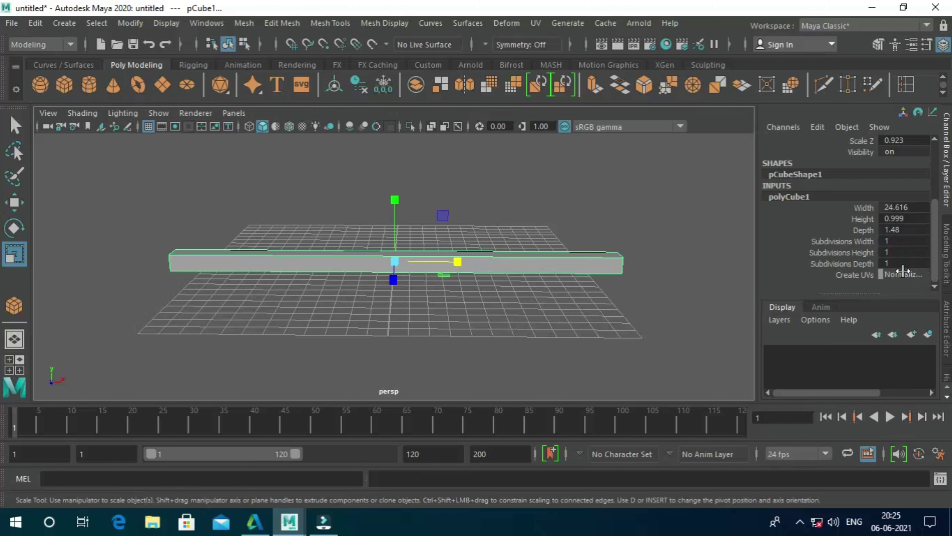
{"action": "left_click", "coordinate": [898, 264]}
{"action": "type", "text": "1"}
{"action": "key", "text": "Return"}
Step: Set Subdivisions Width to 18, then drag it up to 21
{"action": "double_click", "coordinate": [896, 242]}
{"action": "type", "text": "18"}
{"action": "key", "text": "Return"}
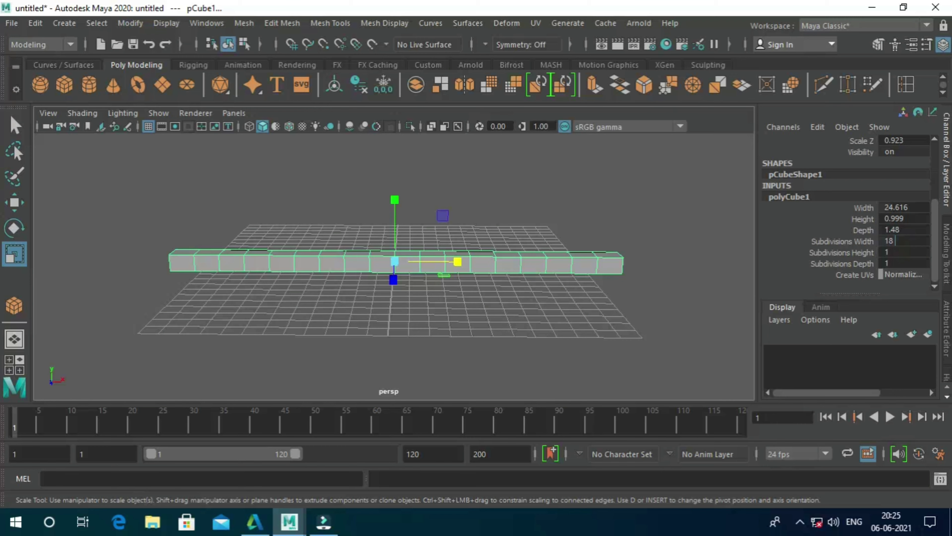
{"action": "middle_click_drag", "start_coordinate": [375, 356], "coordinate": [405, 356]}
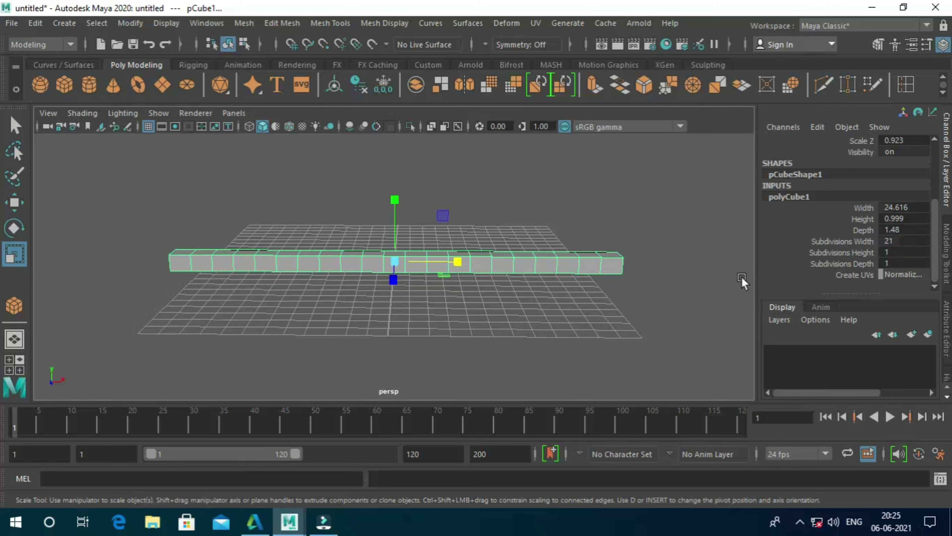
Step: Reselect the bar and try picking one of its end faces in face mode
{"action": "left_click", "coordinate": [710, 244]}
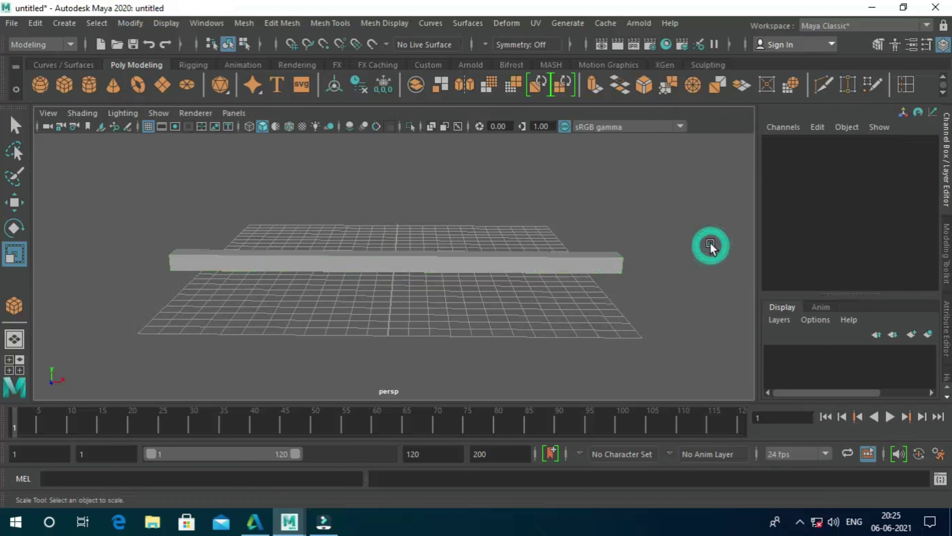
{"action": "left_click", "coordinate": [624, 256]}
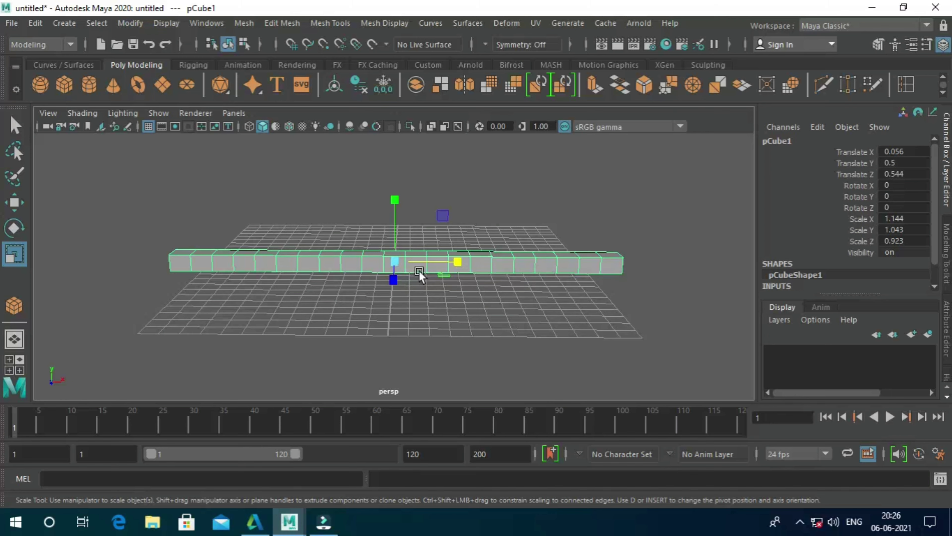
{"action": "left_click", "coordinate": [452, 267]}
{"action": "right_click_drag", "start_coordinate": [396, 266], "coordinate": [408, 177]}
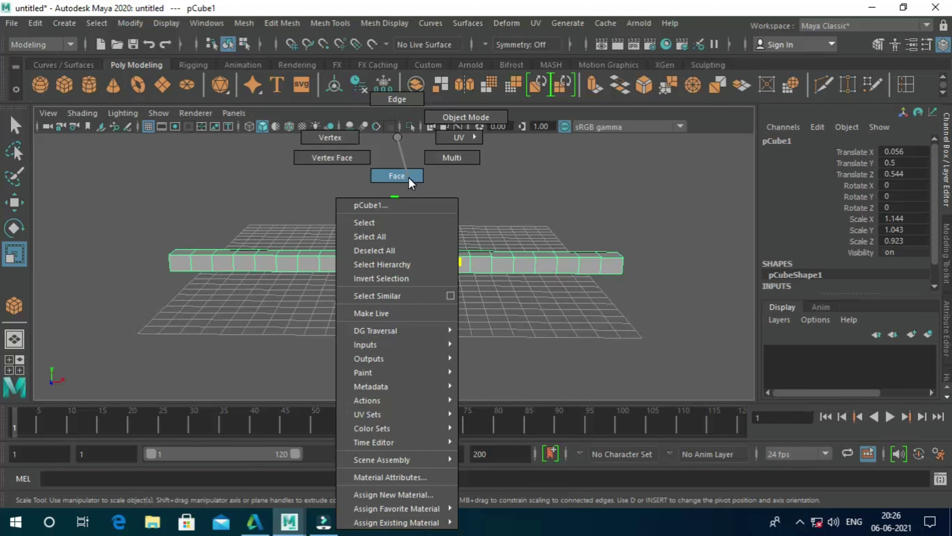
{"action": "left_click", "coordinate": [394, 267]}
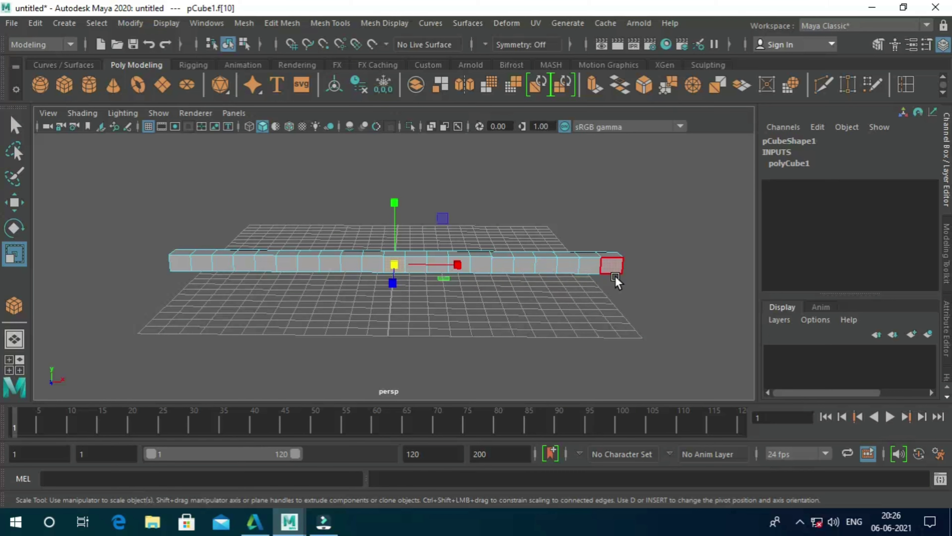
{"action": "left_click", "coordinate": [681, 294]}
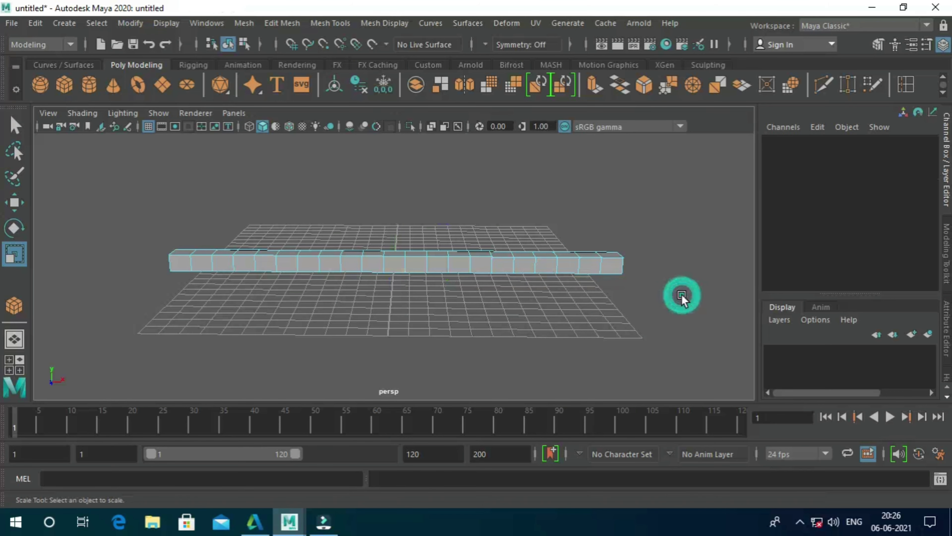
Step: Select both end faces of the bar
{"action": "left_click_drag", "start_coordinate": [681, 296], "coordinate": [577, 299], "text": "alt"}
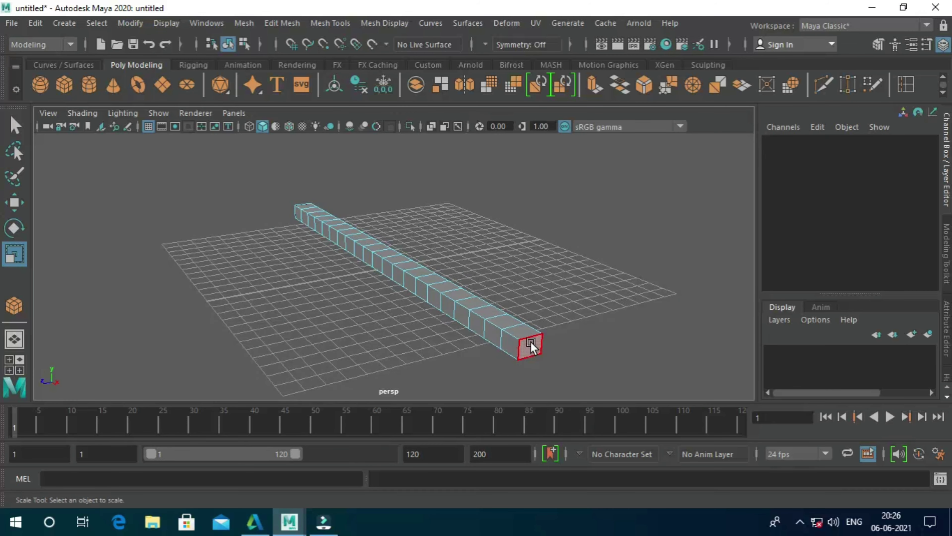
{"action": "left_click", "coordinate": [532, 344]}
{"action": "mouse_move", "coordinate": [568, 339]}
{"action": "left_mouse_down", "text": "alt"}
{"action": "mouse_move", "coordinate": [598, 339]}
{"action": "mouse_move", "coordinate": [704, 302]}
{"action": "mouse_move", "coordinate": [740, 324]}
{"action": "left_mouse_up", "text": "alt"}
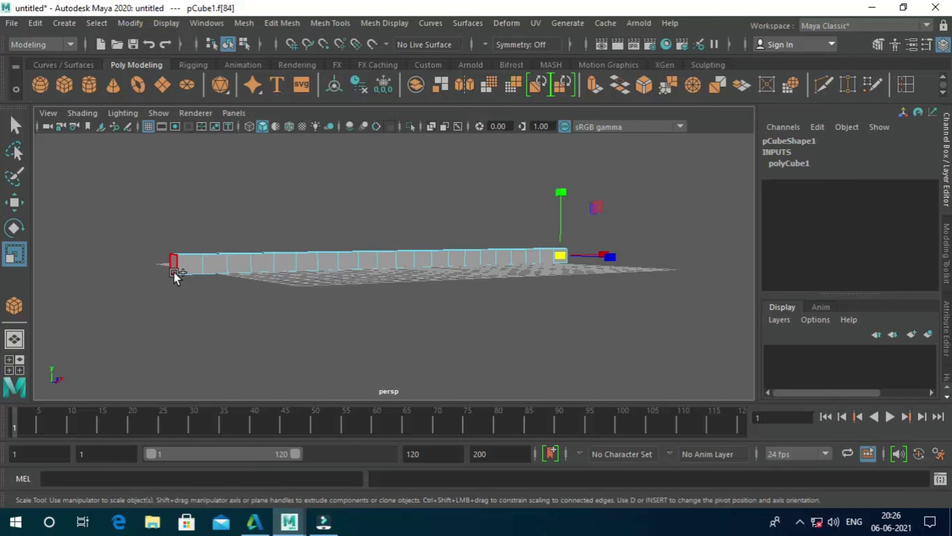
{"action": "left_click", "coordinate": [173, 272], "text": "shift"}
{"action": "left_click_drag", "start_coordinate": [389, 341], "coordinate": [326, 346], "text": "alt"}
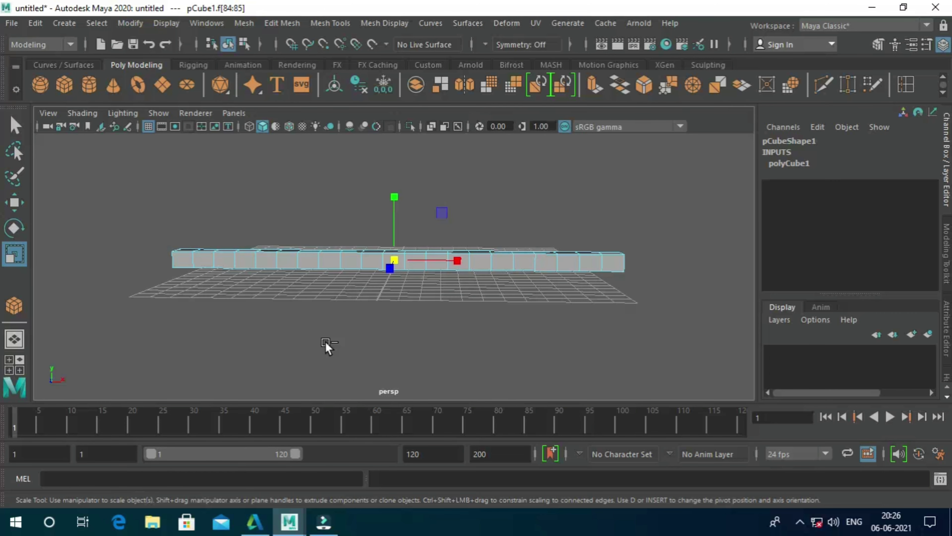
Step: Extrude the two end faces and widen them along X, then undo both edits
{"action": "key", "text": "ctrl+e"}
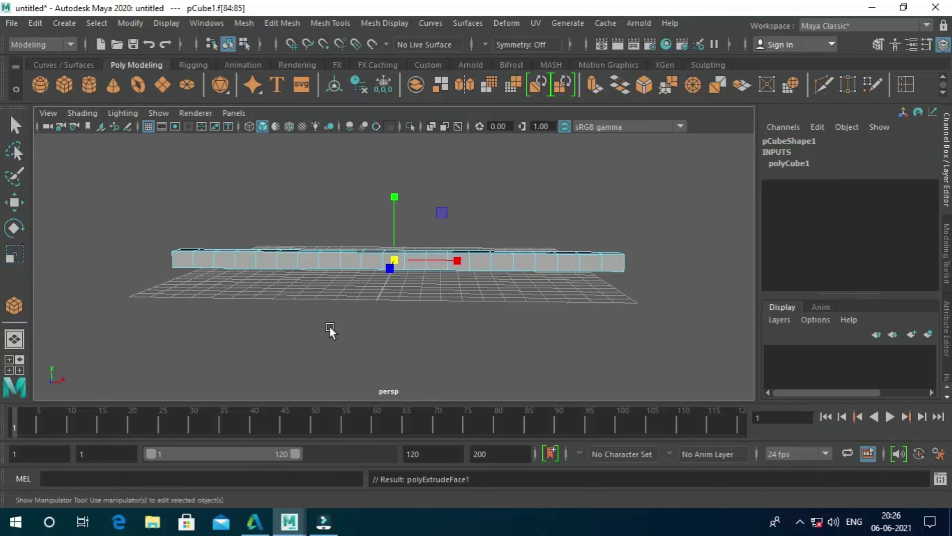
{"action": "key", "text": "r"}
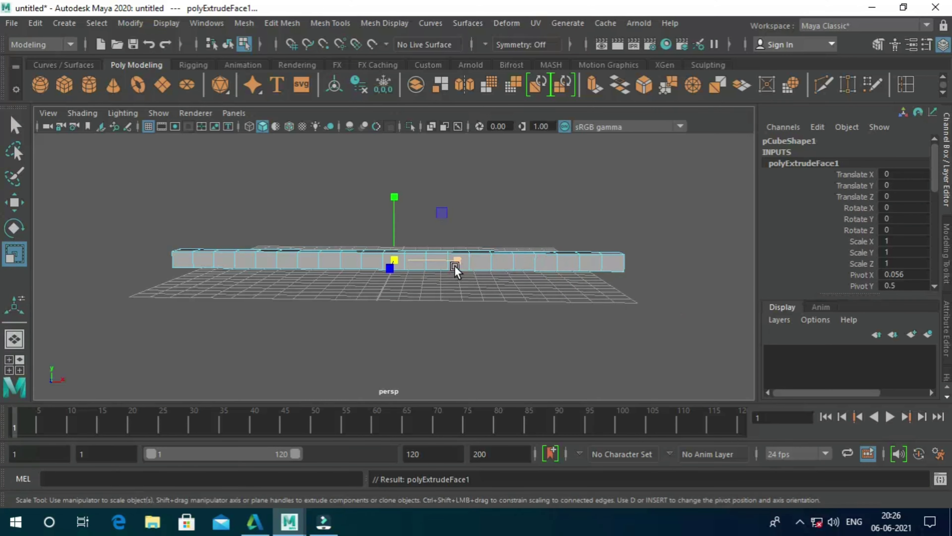
{"action": "left_click_drag", "start_coordinate": [455, 266], "coordinate": [469, 270]}
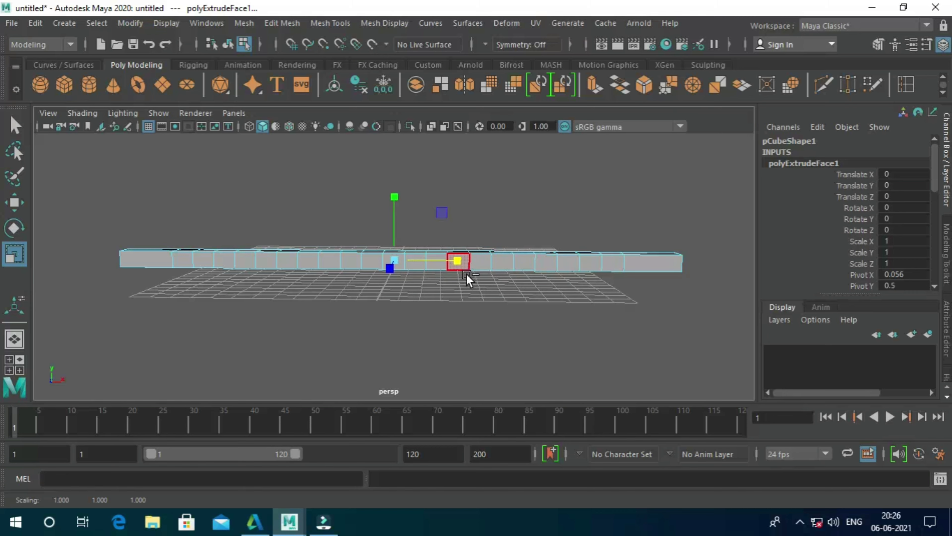
{"action": "key", "text": "ctrl+z"}
{"action": "key", "text": "ctrl+z"}
{"action": "key", "text": "ctrl+z"}
{"action": "key", "text": "ctrl+z"}
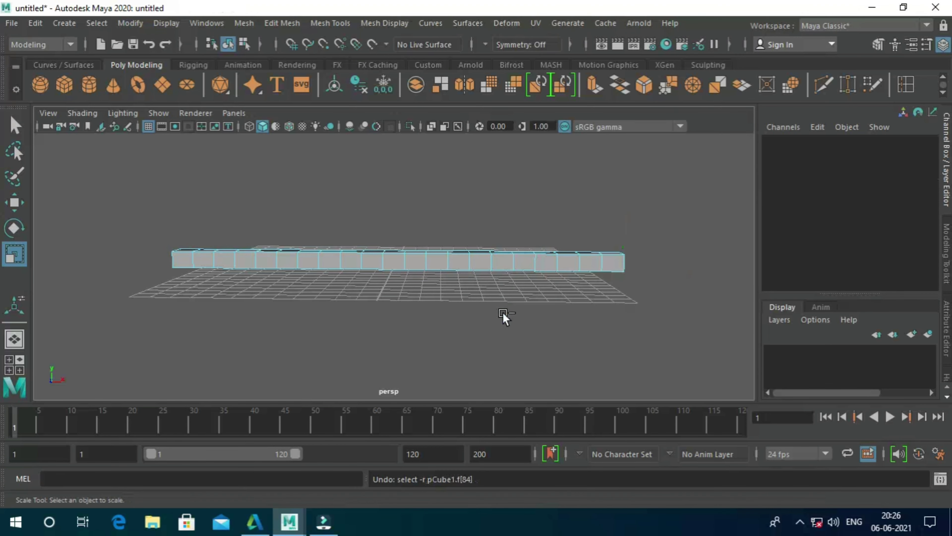
{"action": "key", "text": "ctrl+z"}
{"action": "key", "text": "ctrl+z"}
Step: Add a Nonlinear Bend deformer (bend1) to the whole bar and maximize the front view
{"action": "left_click", "coordinate": [507, 315]}
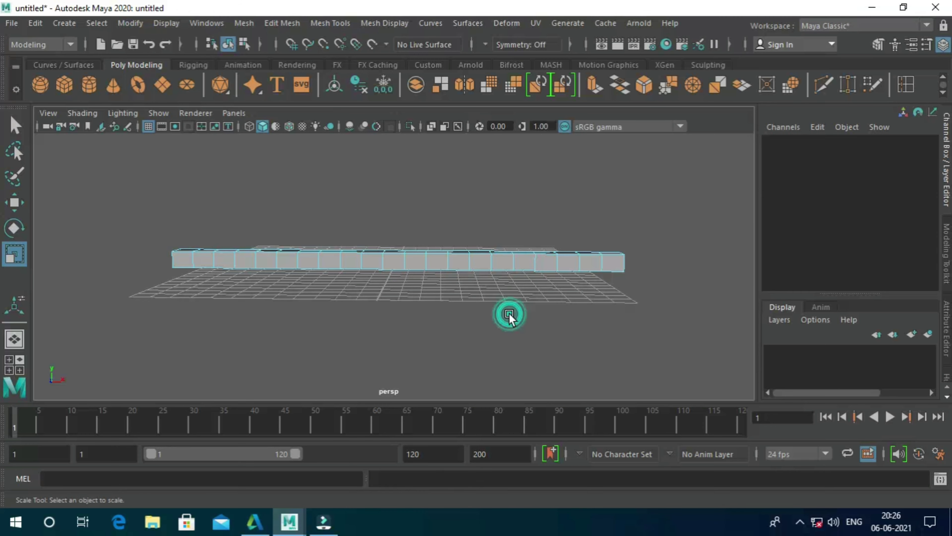
{"action": "right_click_drag", "start_coordinate": [425, 256], "coordinate": [471, 104]}
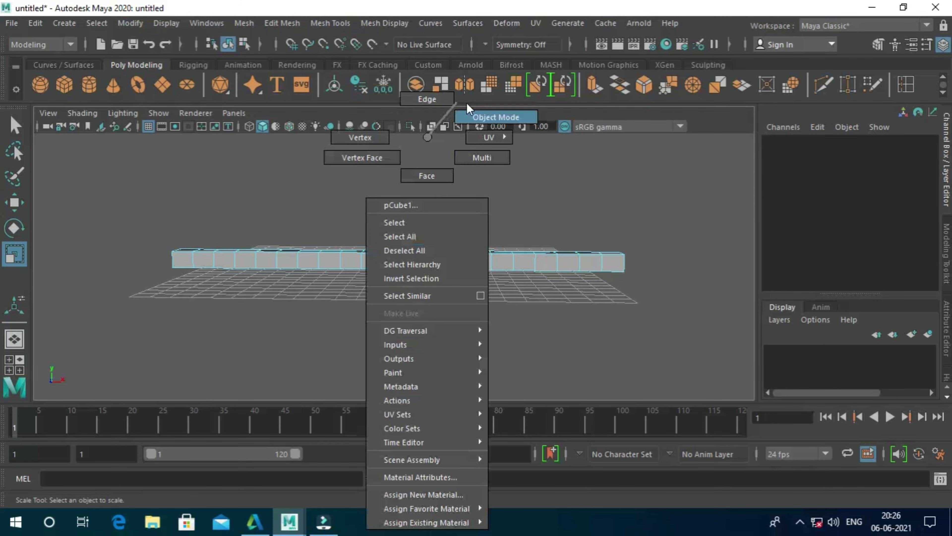
{"action": "left_click", "coordinate": [507, 23]}
{"action": "mouse_move", "coordinate": [527, 201]}
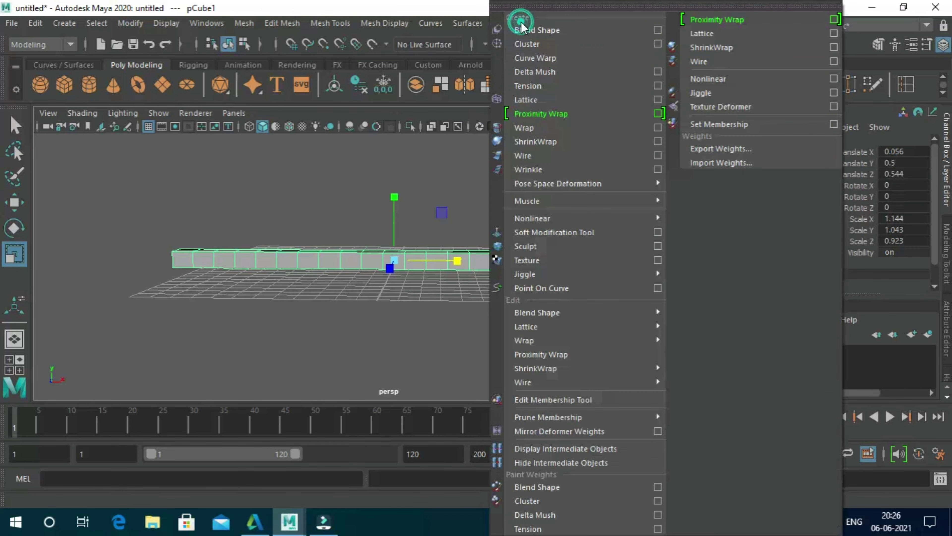
{"action": "mouse_move", "coordinate": [533, 218]}
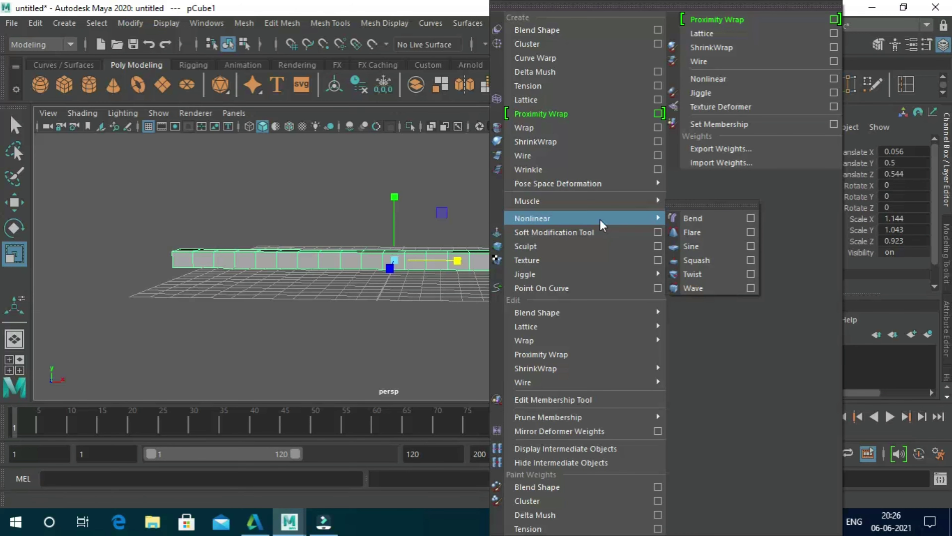
{"action": "left_click", "coordinate": [689, 221]}
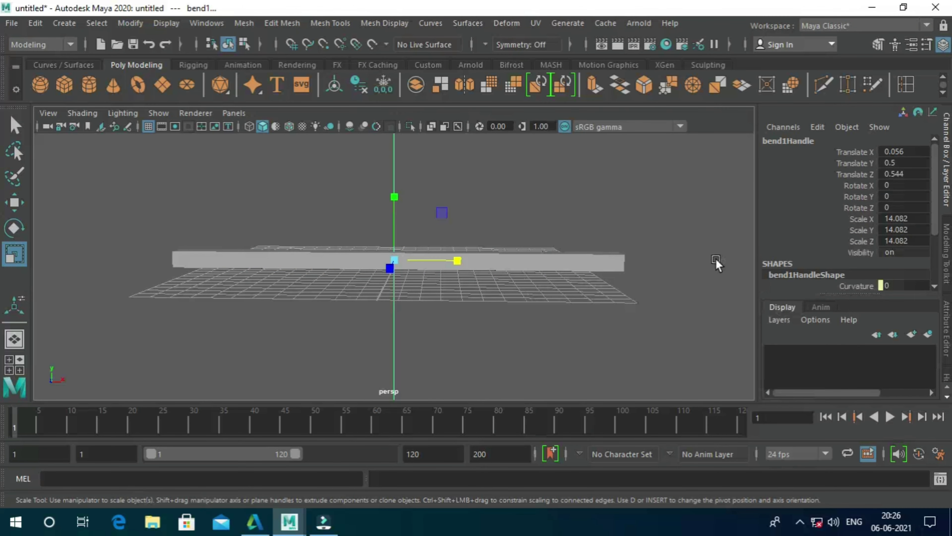
{"action": "key", "text": "space"}
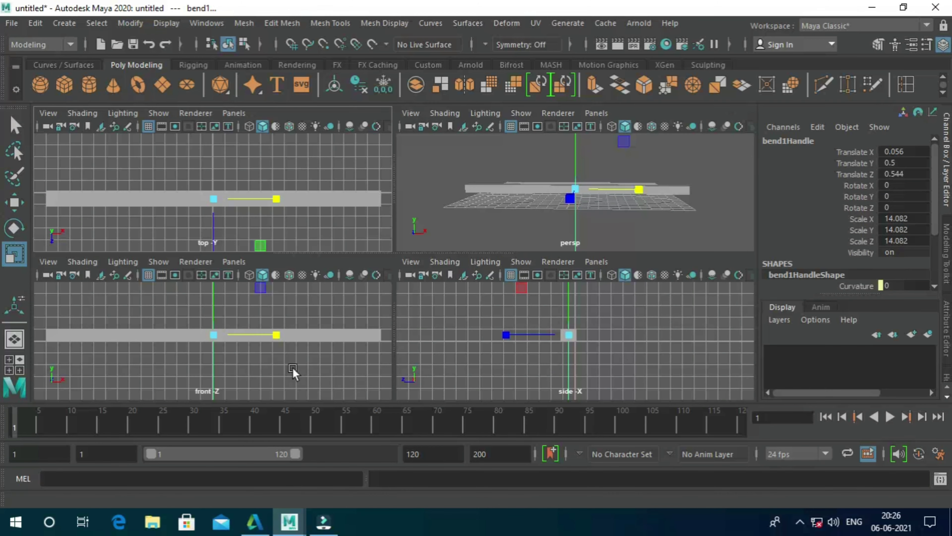
{"action": "left_click", "coordinate": [342, 368]}
{"action": "key", "text": "space"}
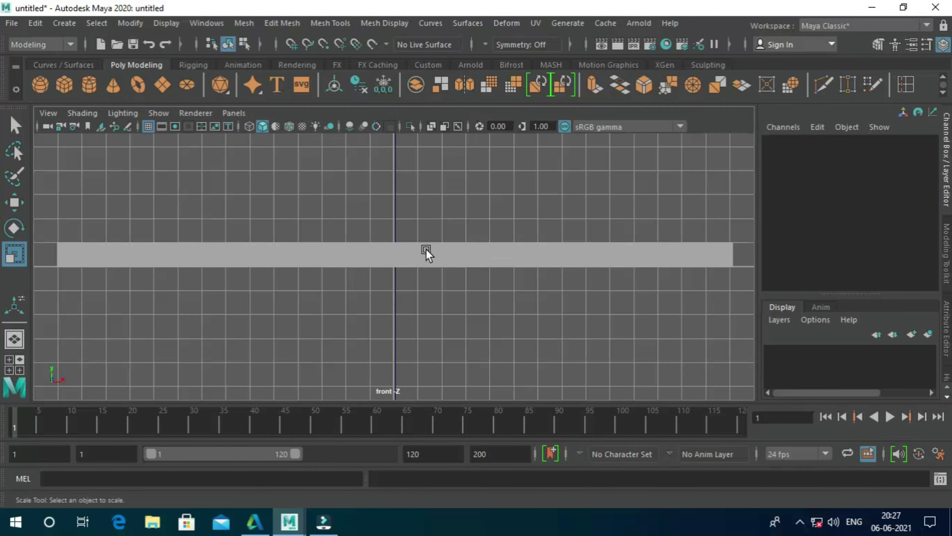
Step: Turn on X-Ray and rotate bend1Handle to about -90° on Z along the bar
{"action": "left_click", "coordinate": [426, 250]}
{"action": "left_click", "coordinate": [432, 126]}
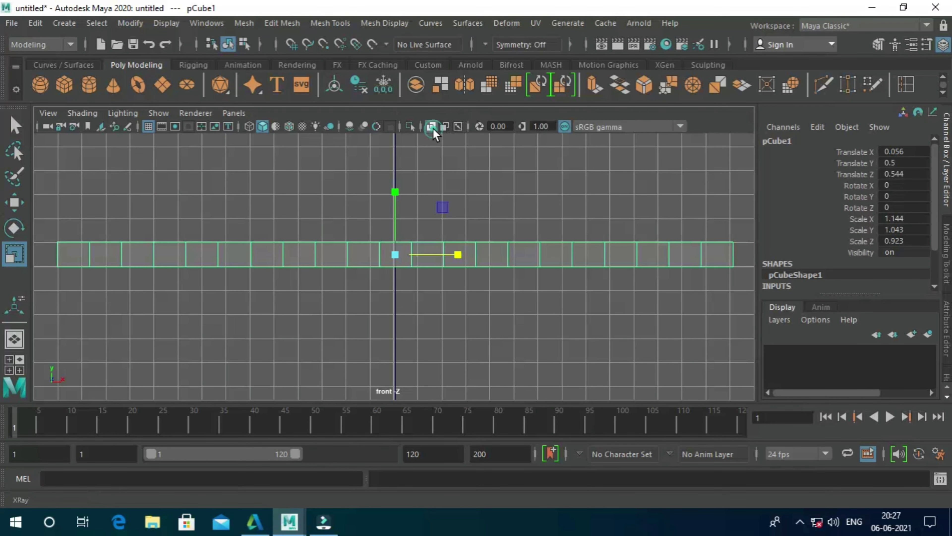
{"action": "left_click", "coordinate": [394, 330]}
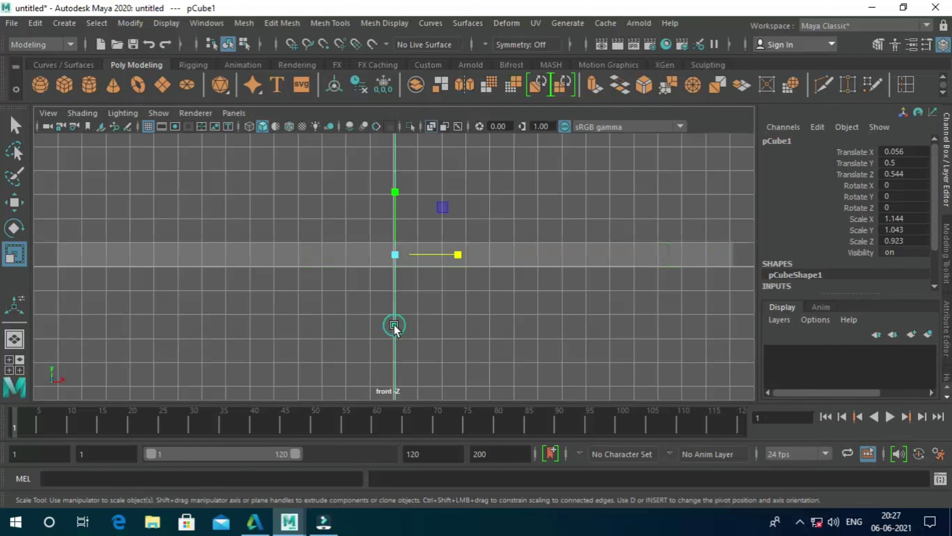
{"action": "left_click", "coordinate": [19, 236]}
{"action": "mouse_move", "coordinate": [467, 243]}
{"action": "left_mouse_down"}
{"action": "mouse_move", "coordinate": [475, 300]}
{"action": "mouse_move", "coordinate": [435, 336]}
{"action": "mouse_move", "coordinate": [404, 347]}
{"action": "mouse_move", "coordinate": [406, 332]}
{"action": "left_mouse_up"}
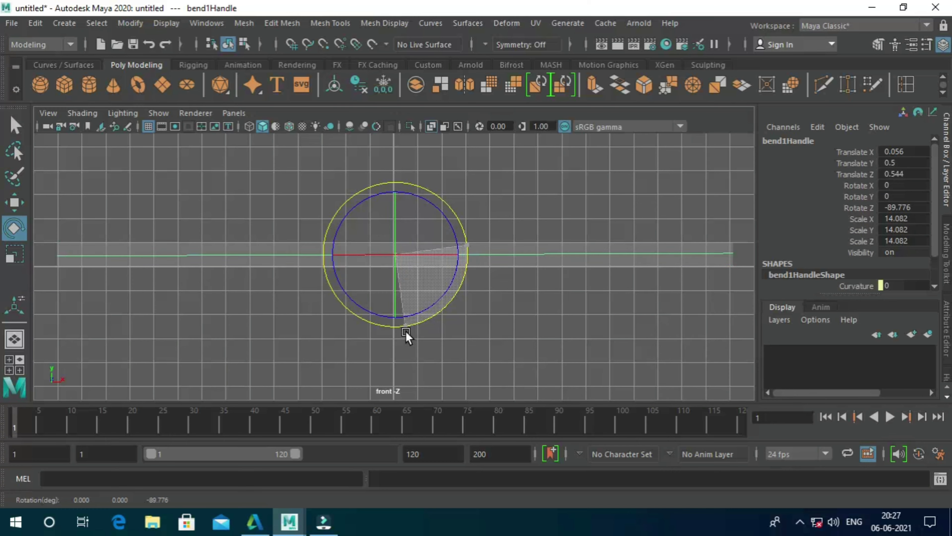
{"action": "left_click_drag", "start_coordinate": [406, 332], "coordinate": [404, 327]}
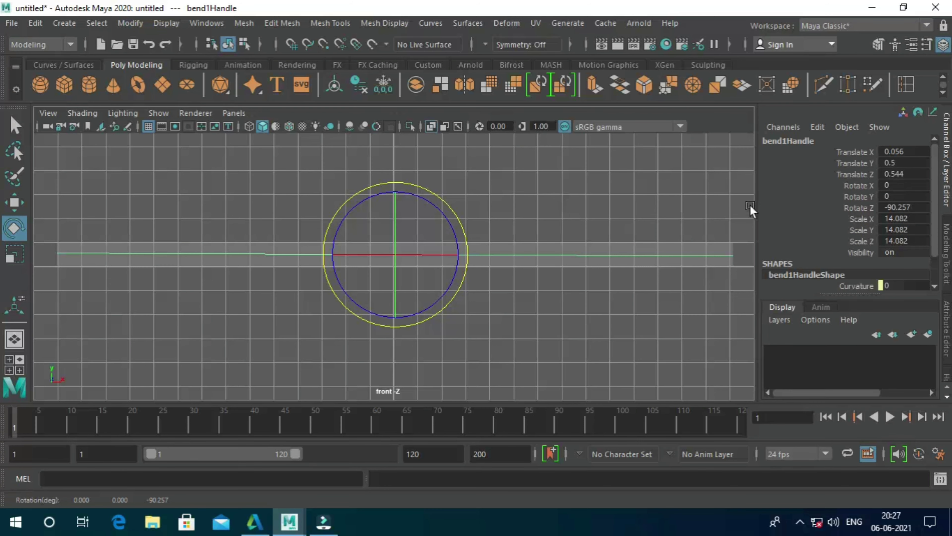
{"action": "scroll", "coordinate": [833, 207], "scroll_direction": "down", "scroll_amount": 1}
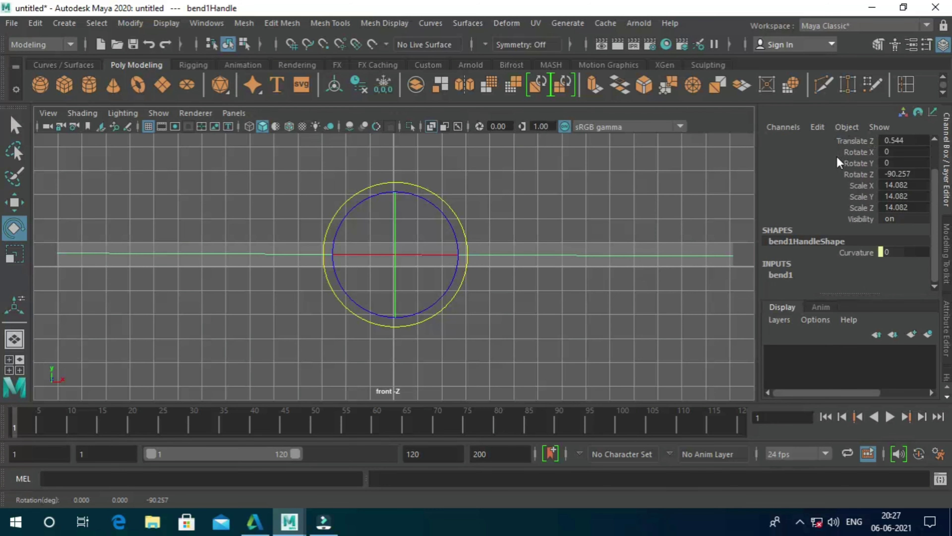
{"action": "scroll", "coordinate": [836, 156], "scroll_direction": "up", "scroll_amount": 1}
Step: In the bend1 Attribute Editor tab, drag Curvature to 25.979 and return to four views
{"action": "left_click", "coordinate": [945, 341]}
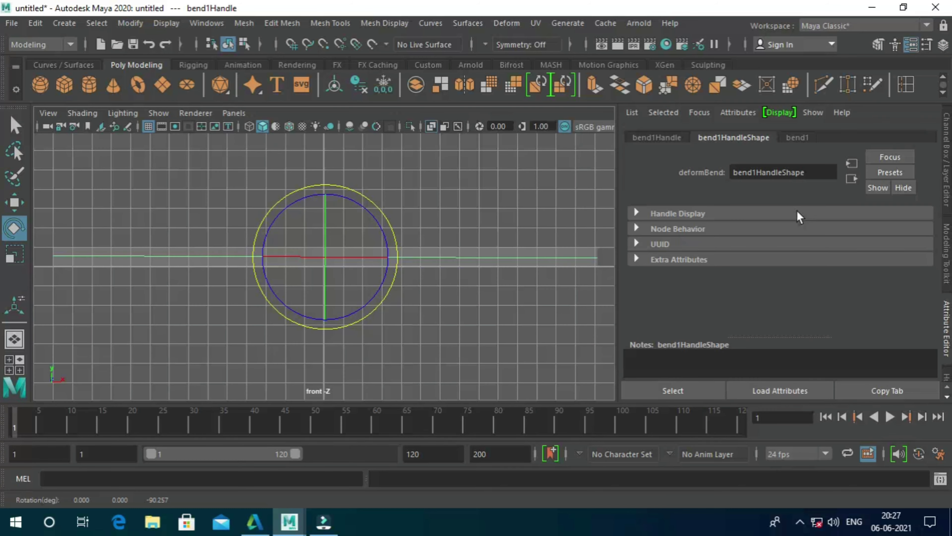
{"action": "left_click", "coordinate": [790, 139]}
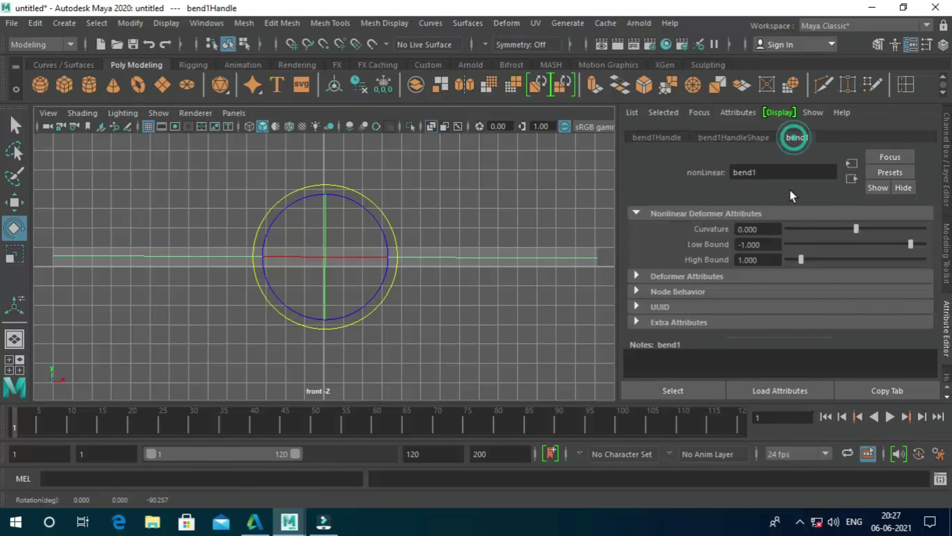
{"action": "left_click_drag", "start_coordinate": [856, 227], "coordinate": [862, 227]}
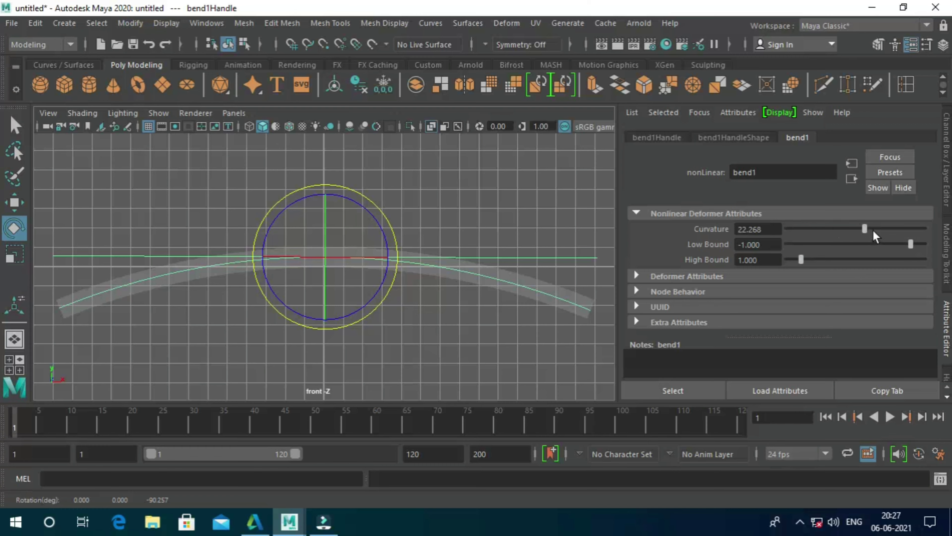
{"action": "left_click_drag", "start_coordinate": [864, 228], "coordinate": [864, 231]}
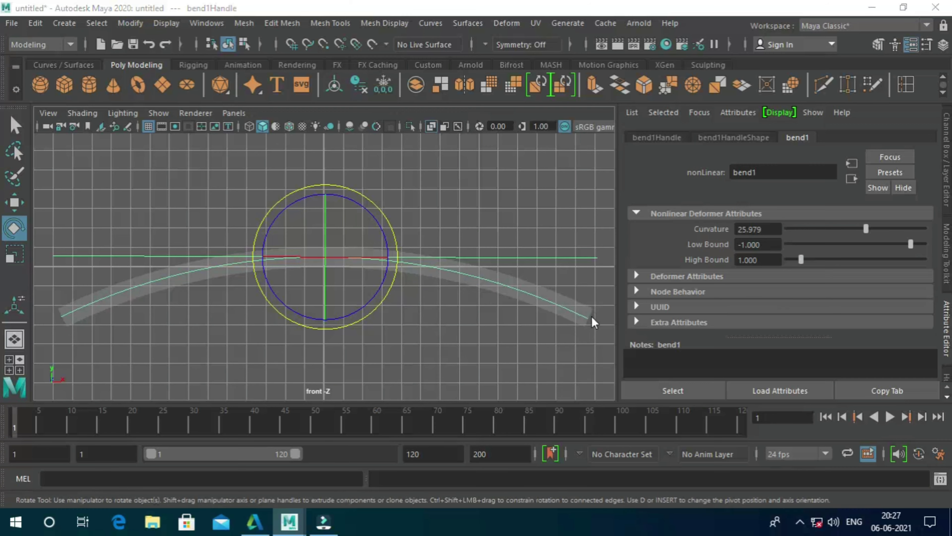
{"action": "key", "text": "space"}
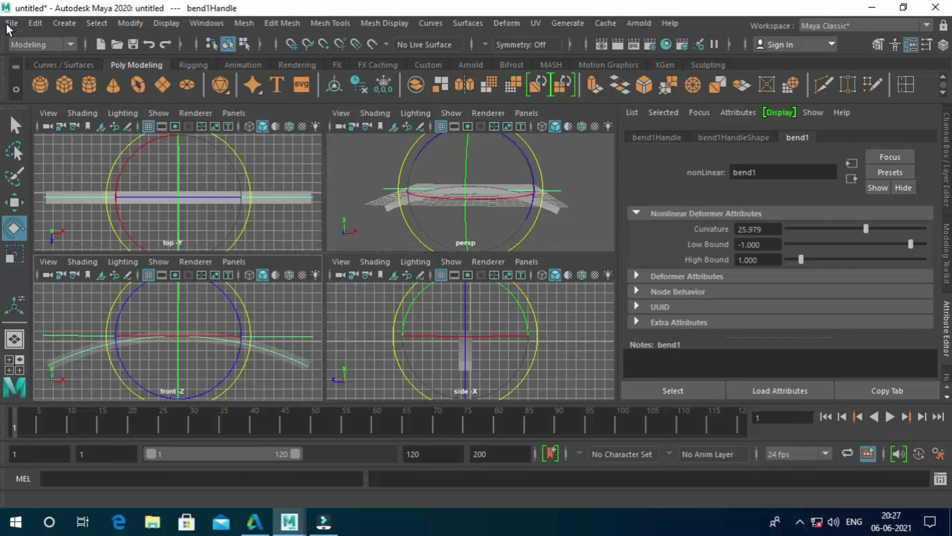
{"action": "left_click", "coordinate": [33, 24]}
{"action": "mouse_move", "coordinate": [75, 187]}
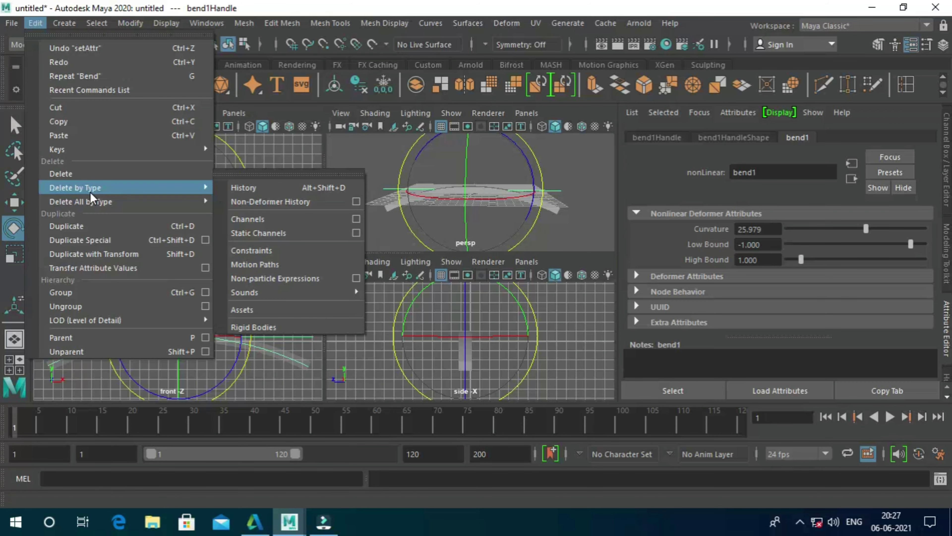
Step: Delete history on the selection and remove the bend1 handle from the scene
{"action": "left_click", "coordinate": [244, 187]}
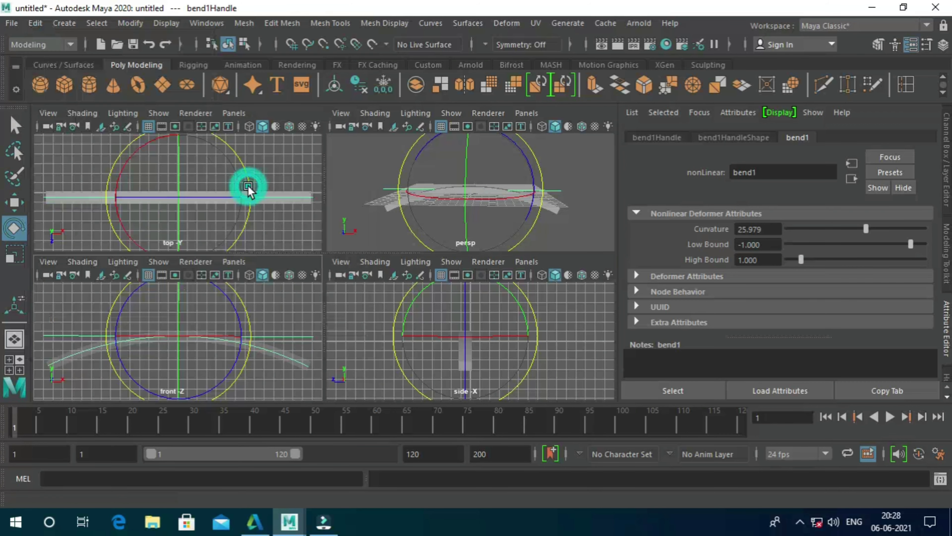
{"action": "left_click", "coordinate": [356, 180]}
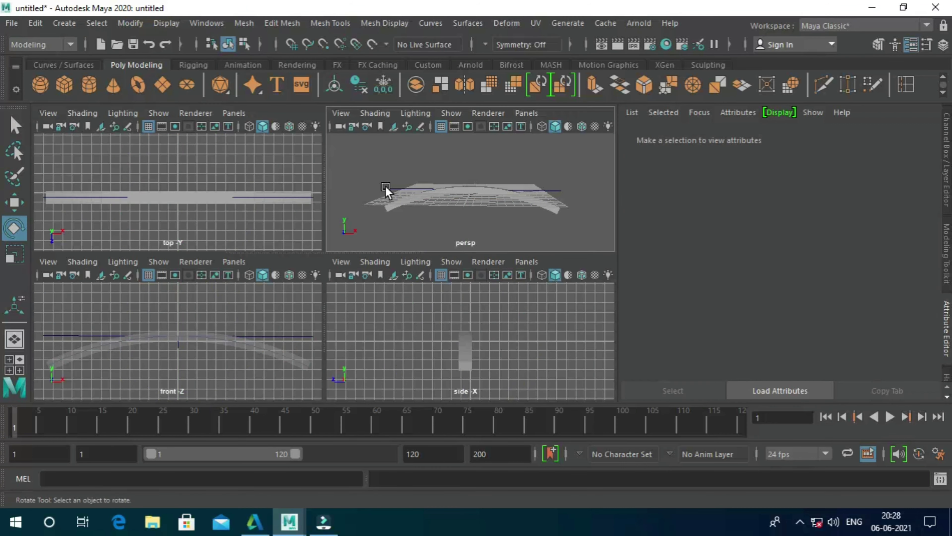
{"action": "left_click", "coordinate": [386, 189]}
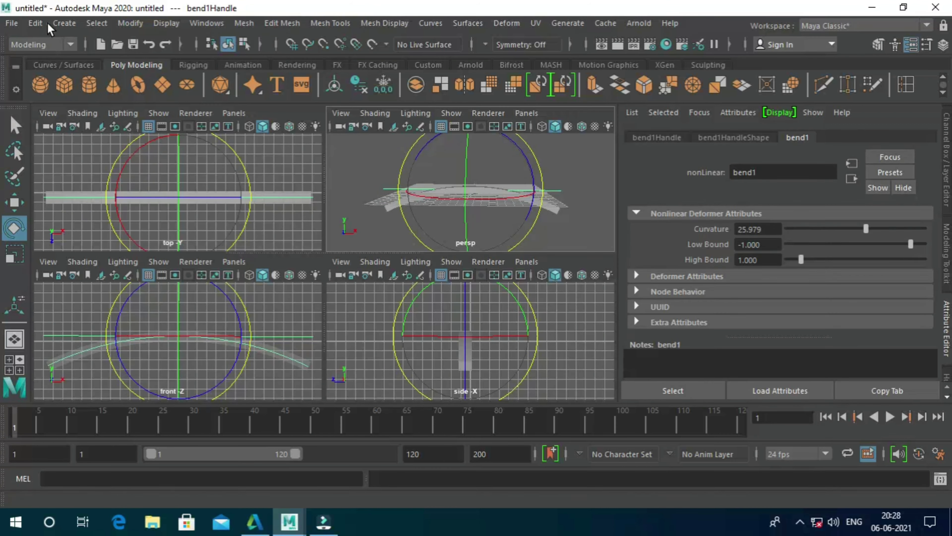
{"action": "left_click", "coordinate": [35, 23]}
{"action": "mouse_move", "coordinate": [75, 187]}
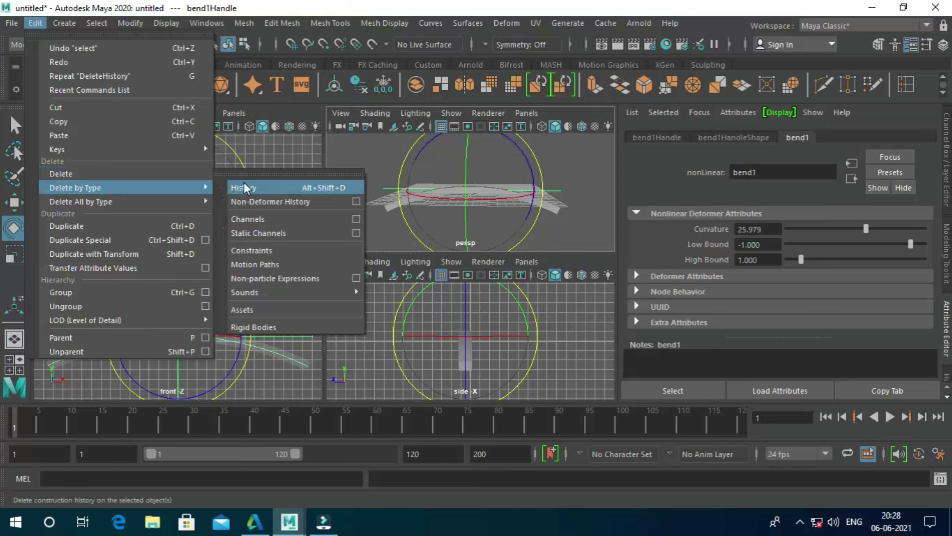
{"action": "left_click", "coordinate": [244, 187]}
{"action": "right_click", "coordinate": [385, 236]}
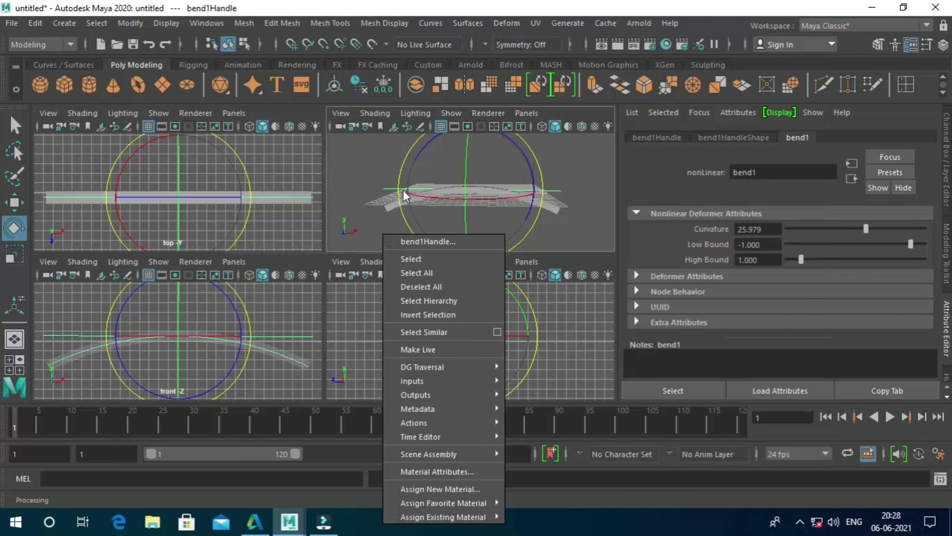
{"action": "key", "text": "Escape"}
{"action": "key", "text": "Delete"}
{"action": "key", "text": "space"}
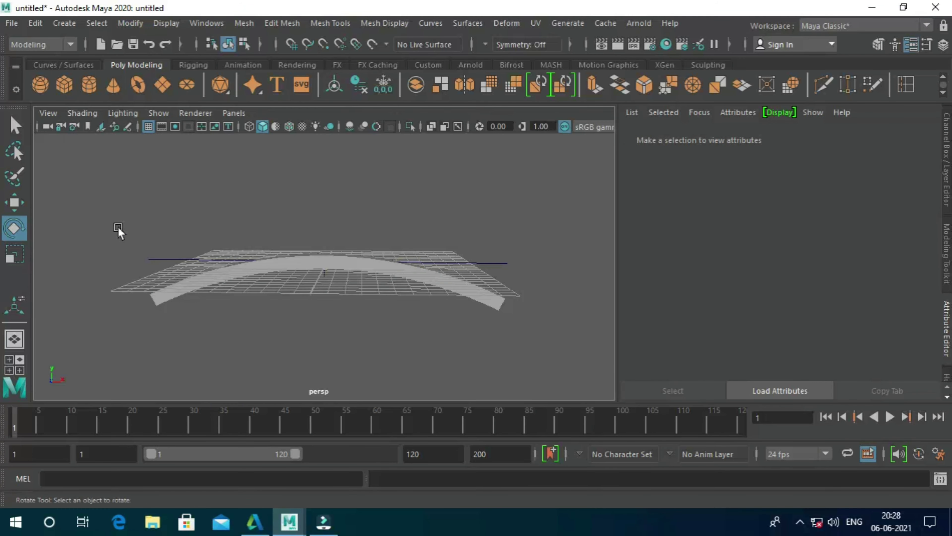
Step: Delete pCube1's history to bake the arch, then orbit the perspective view around it
{"action": "left_click", "coordinate": [17, 126]}
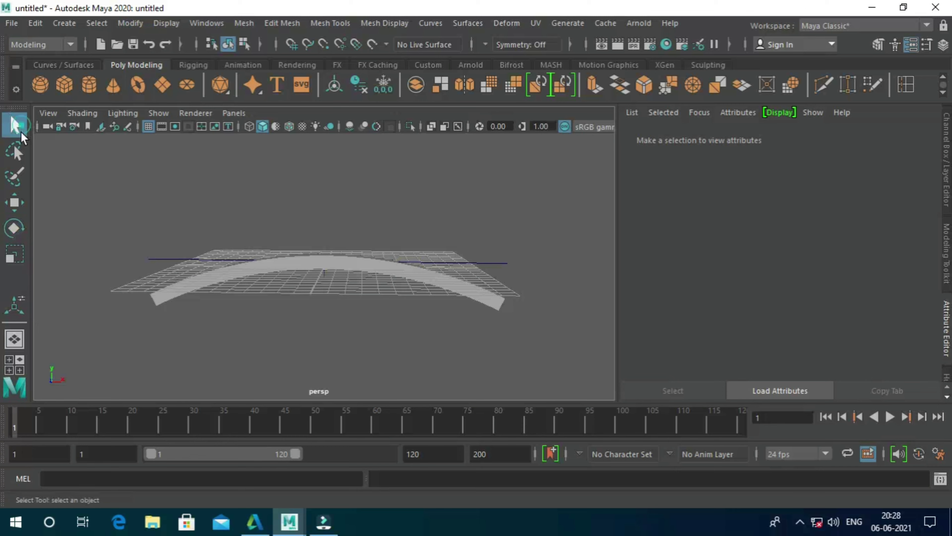
{"action": "left_click", "coordinate": [209, 287]}
{"action": "right_click", "coordinate": [322, 137]}
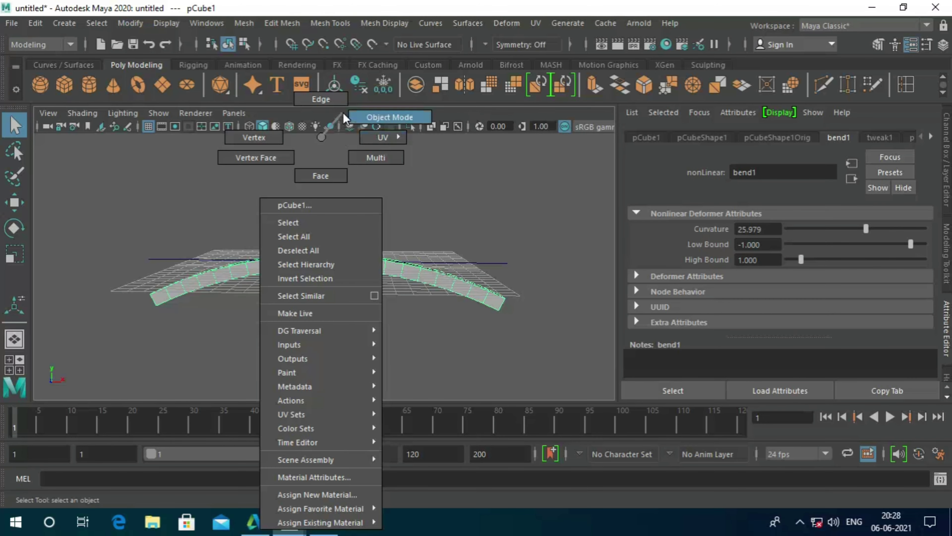
{"action": "left_click", "coordinate": [33, 24]}
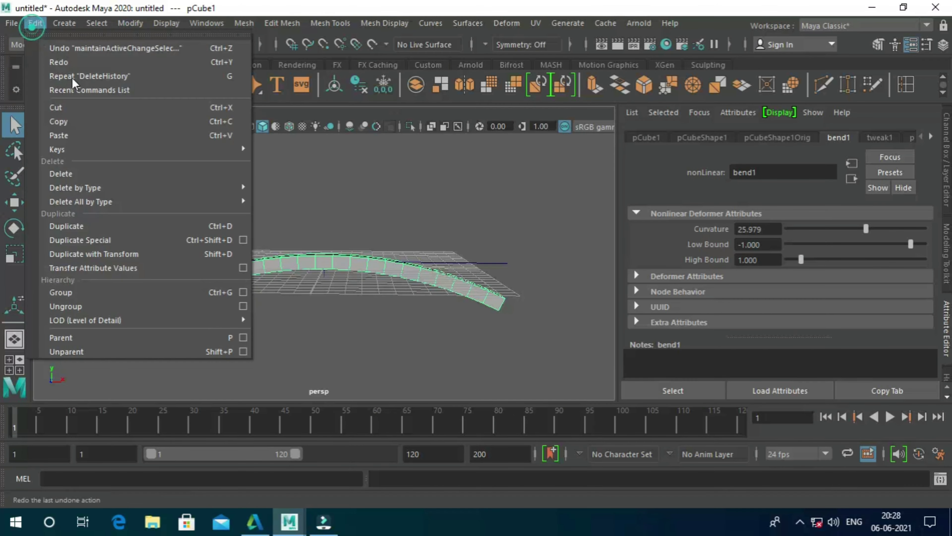
{"action": "left_click", "coordinate": [313, 188]}
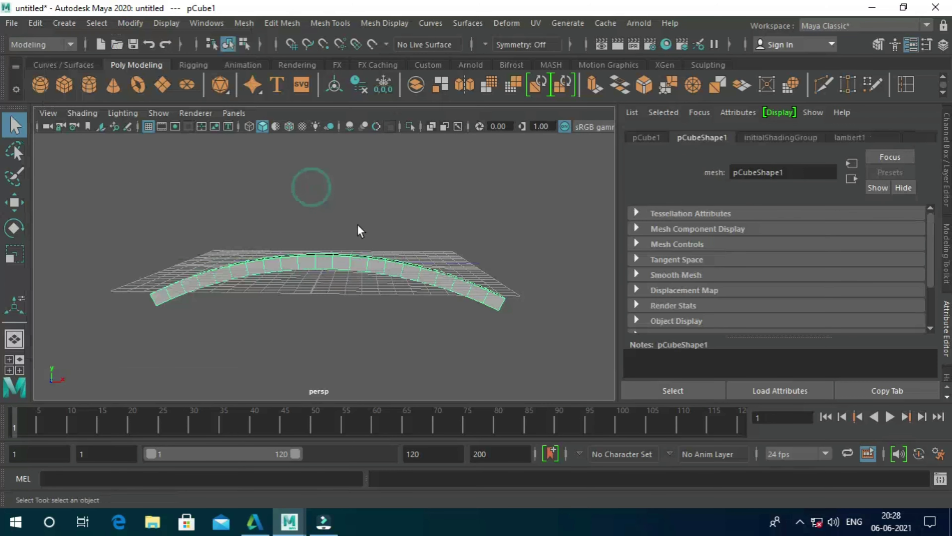
{"action": "left_click", "coordinate": [425, 215]}
{"action": "left_click", "coordinate": [460, 280]}
{"action": "key", "text": "space"}
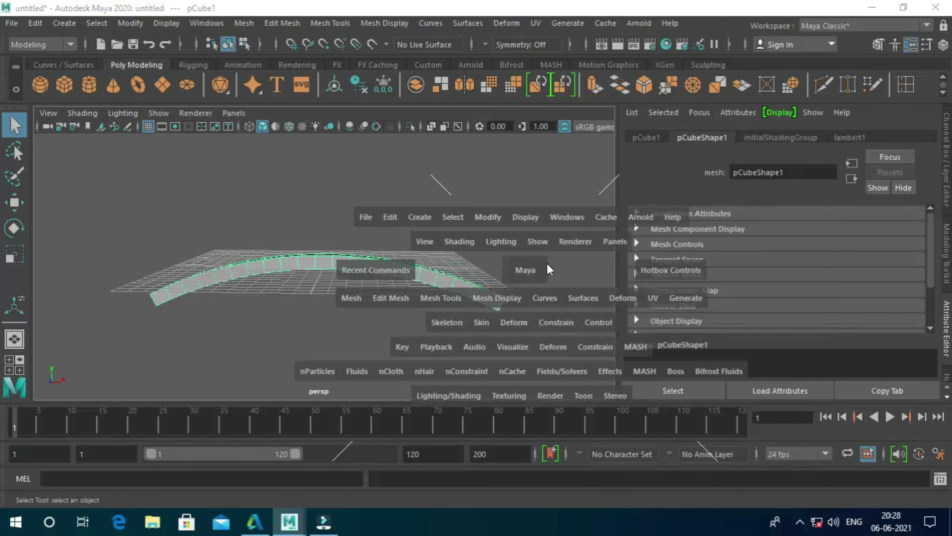
{"action": "left_click_drag", "start_coordinate": [547, 263], "coordinate": [530, 240]}
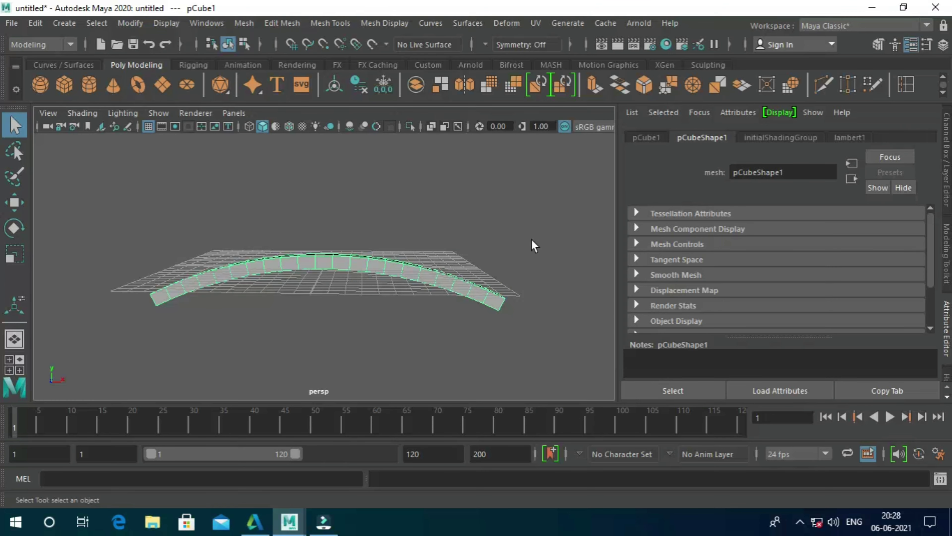
{"action": "left_click_drag", "start_coordinate": [517, 268], "coordinate": [426, 268], "text": "alt"}
{"action": "right_click_drag", "start_coordinate": [426, 268], "coordinate": [416, 225]}
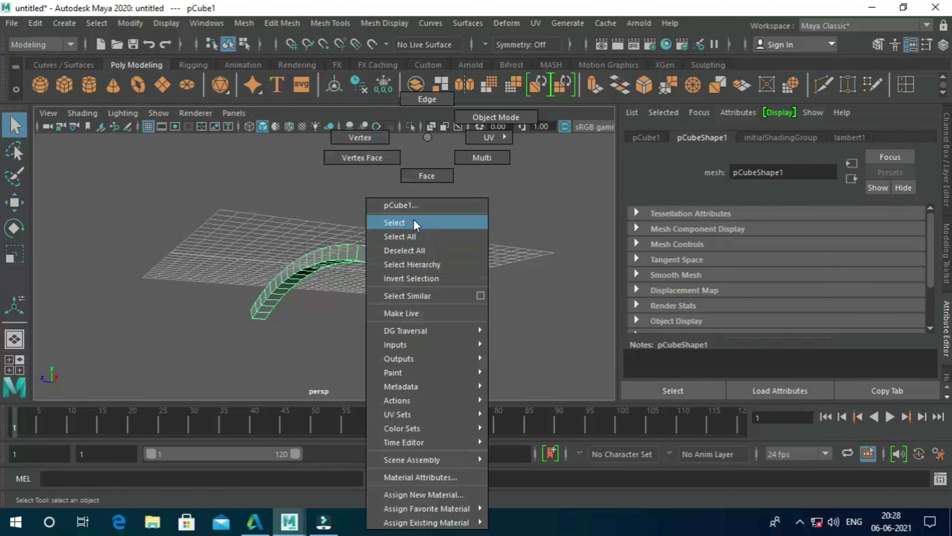
Step: In Face mode, select the two end faces of the arch and extrude them (polyExtrudeFace1)
{"action": "left_click", "coordinate": [422, 174]}
{"action": "left_click", "coordinate": [432, 276]}
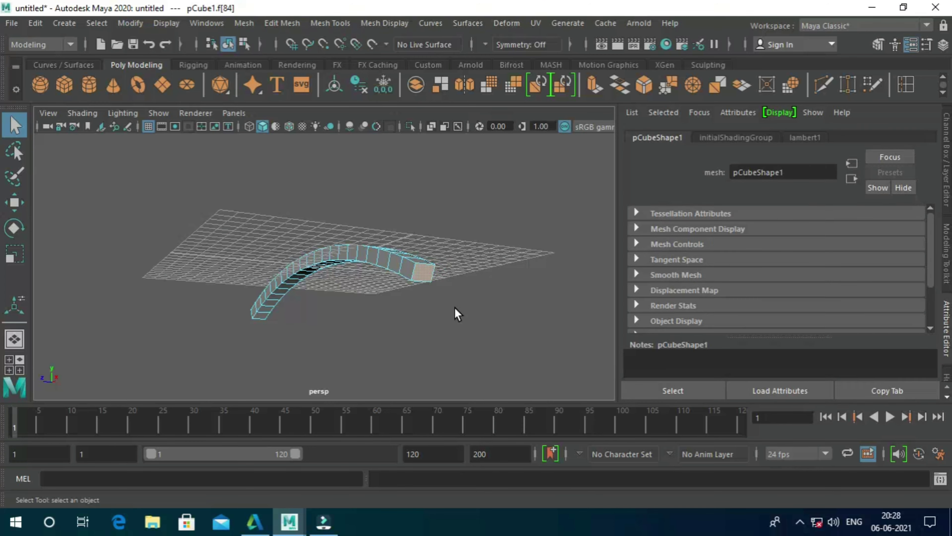
{"action": "left_click_drag", "start_coordinate": [455, 308], "coordinate": [652, 312], "text": "alt"}
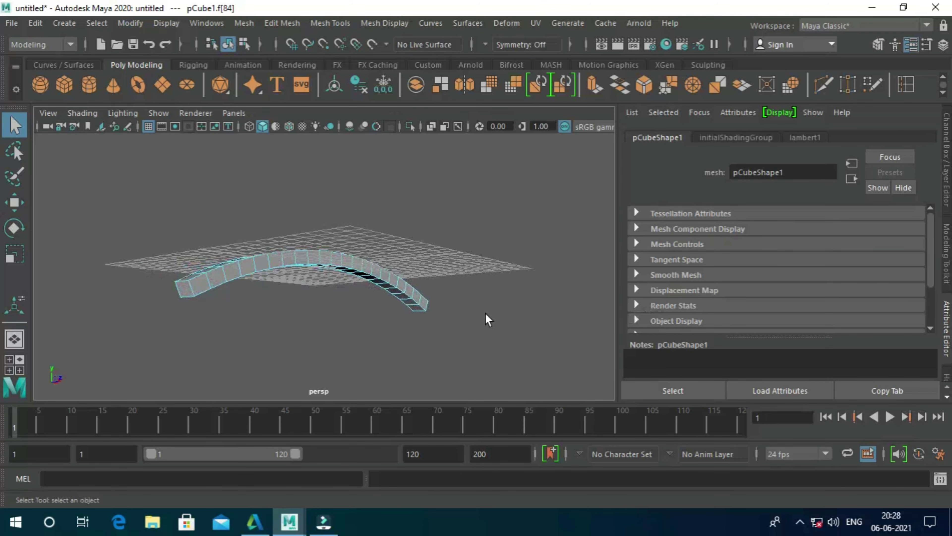
{"action": "left_click", "coordinate": [188, 283], "text": "shift"}
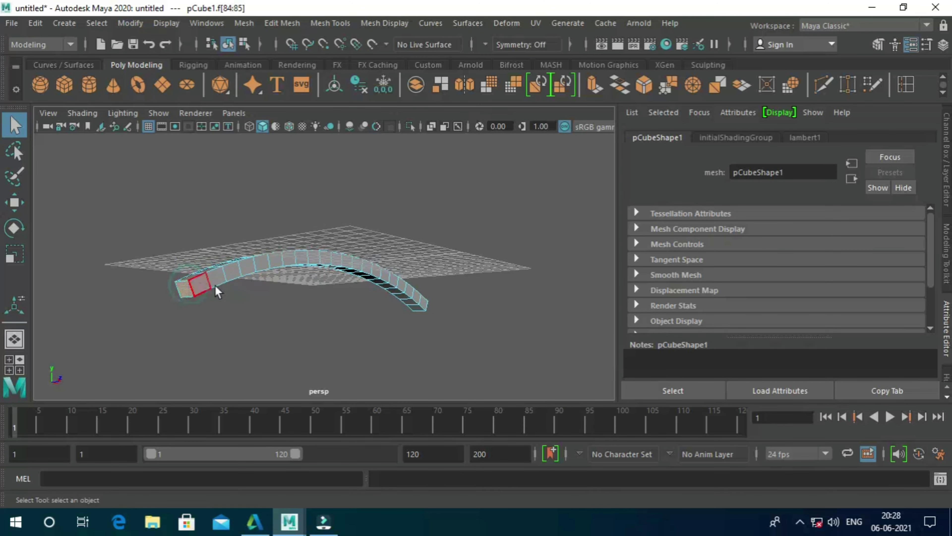
{"action": "mouse_move", "coordinate": [398, 333]}
{"action": "left_mouse_down", "text": "alt"}
{"action": "mouse_move", "coordinate": [310, 326]}
{"action": "mouse_move", "coordinate": [304, 358]}
{"action": "left_mouse_up", "text": "alt"}
{"action": "key", "text": "space"}
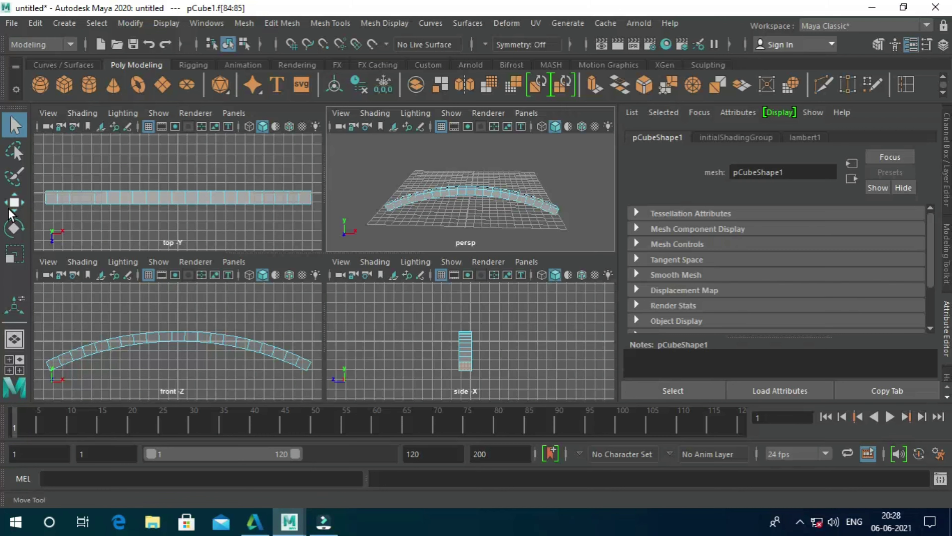
{"action": "key", "text": "ctrl+e"}
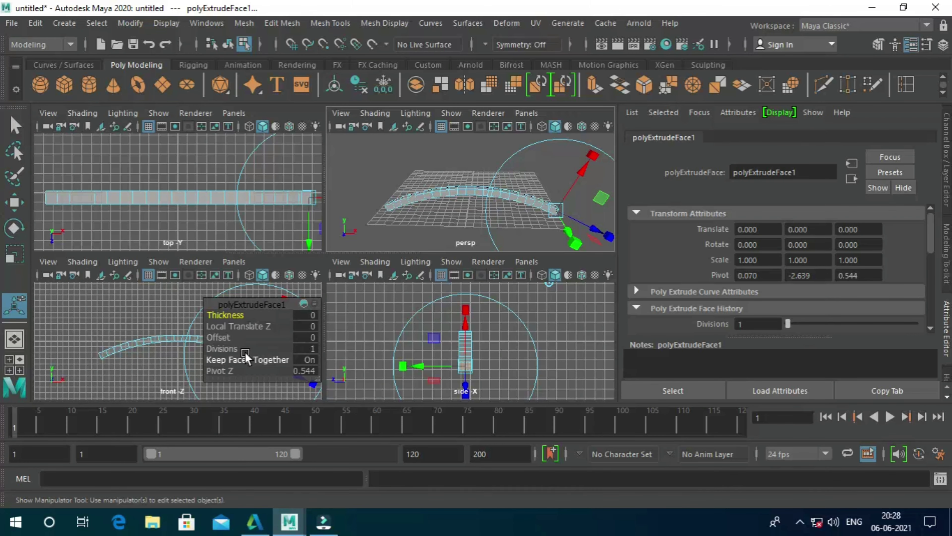
Step: Use the Scale tool to stretch the extruded end faces slightly outward along X
{"action": "left_click", "coordinate": [14, 255]}
{"action": "left_click_drag", "start_coordinate": [238, 359], "coordinate": [247, 359]}
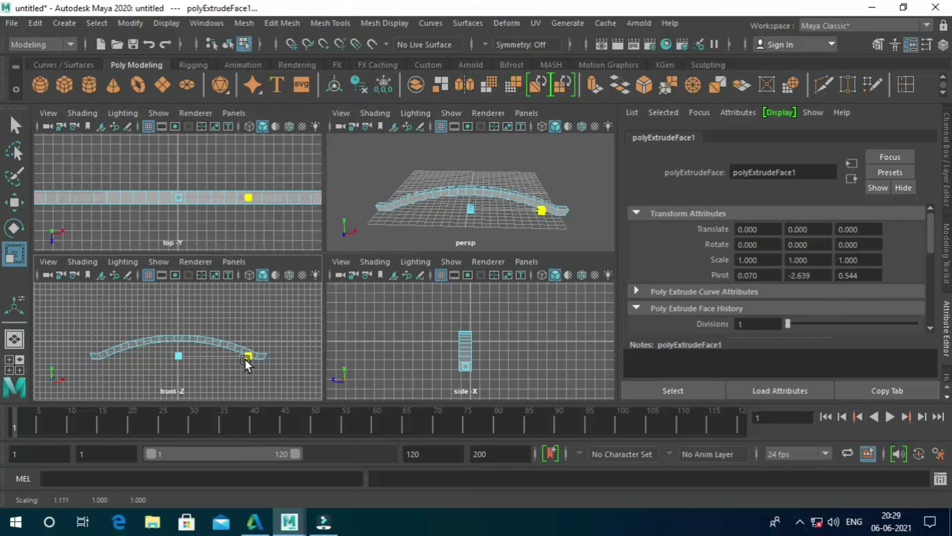
{"action": "left_click_drag", "start_coordinate": [247, 360], "coordinate": [246, 360]}
Step: In the maximized front view, push the arch's right-end vertices slightly outward along X
{"action": "left_click", "coordinate": [214, 377]}
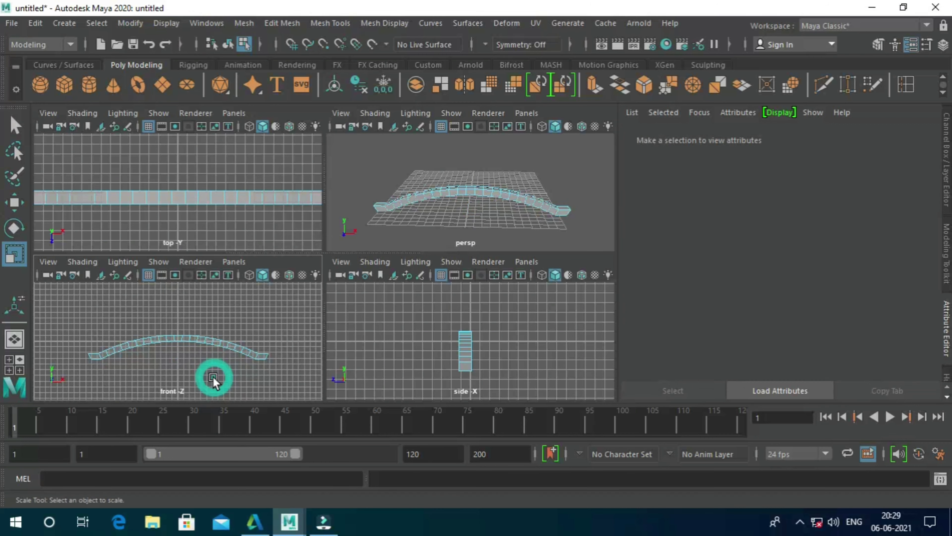
{"action": "key", "text": "space"}
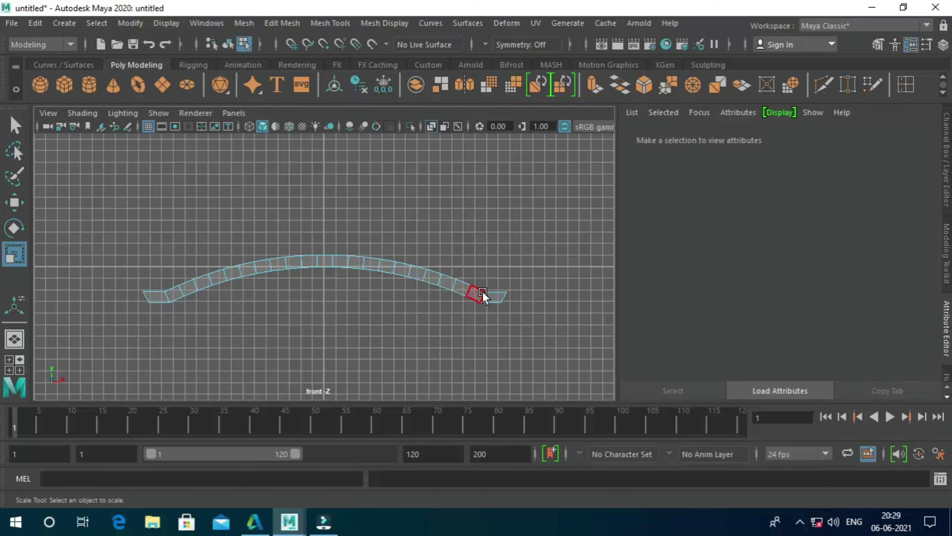
{"action": "right_click_drag", "start_coordinate": [503, 303], "coordinate": [464, 134]}
{"action": "left_click_drag", "start_coordinate": [503, 325], "coordinate": [498, 300]}
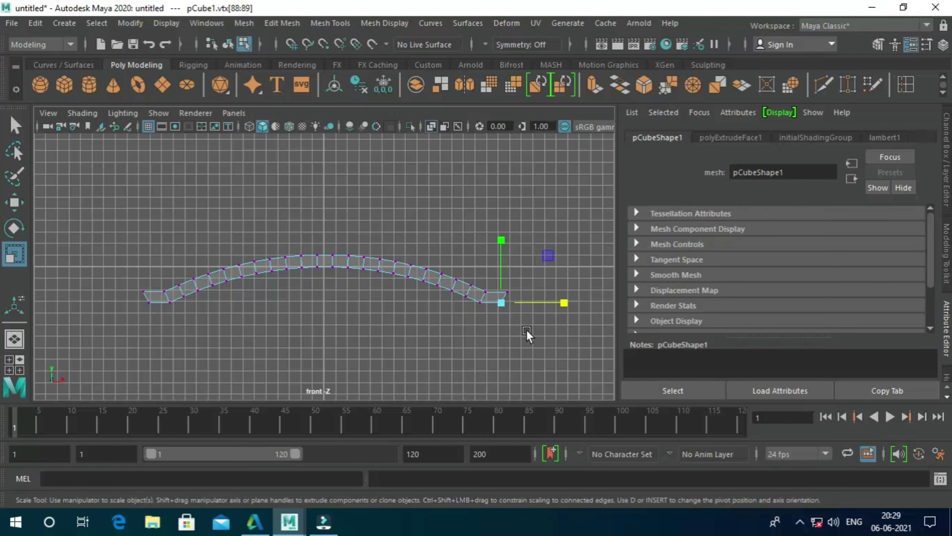
{"action": "left_click", "coordinate": [24, 200]}
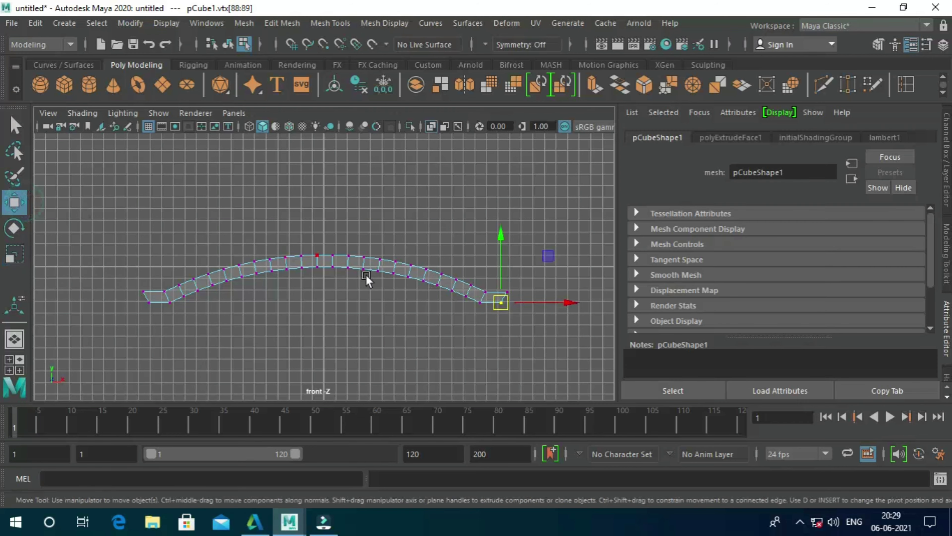
{"action": "left_click_drag", "start_coordinate": [545, 300], "coordinate": [551, 300]}
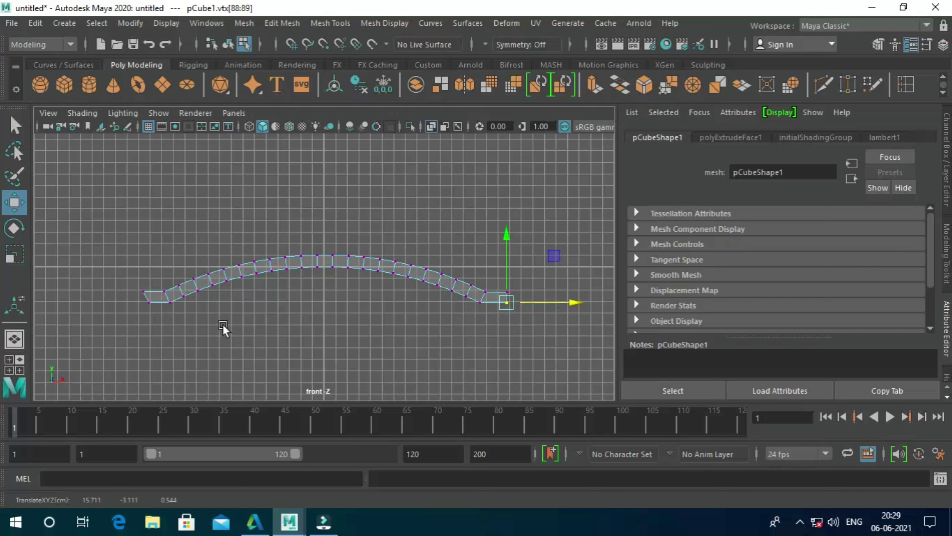
Step: Push the arch's left-end vertices slightly outward along X, then return to perspective
{"action": "left_click_drag", "start_coordinate": [130, 317], "coordinate": [161, 296]}
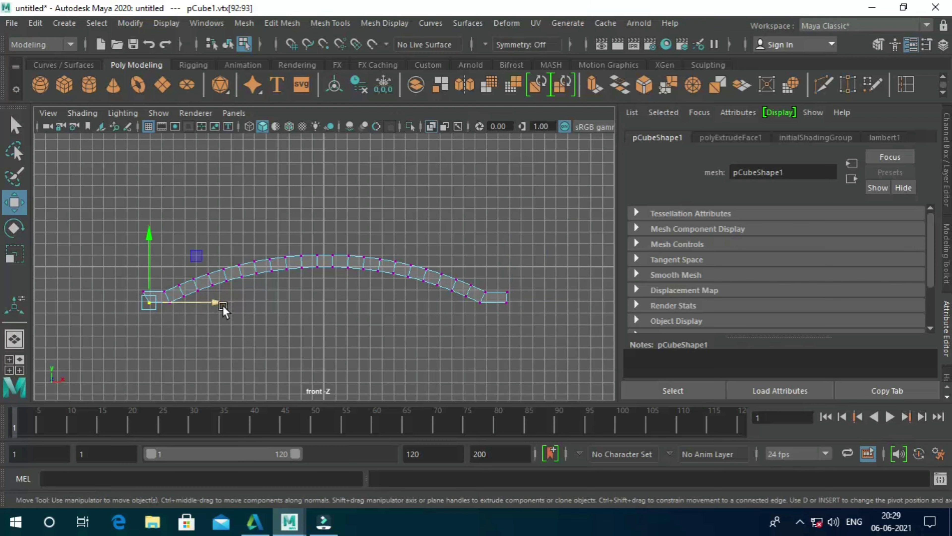
{"action": "left_click_drag", "start_coordinate": [219, 303], "coordinate": [213, 305]}
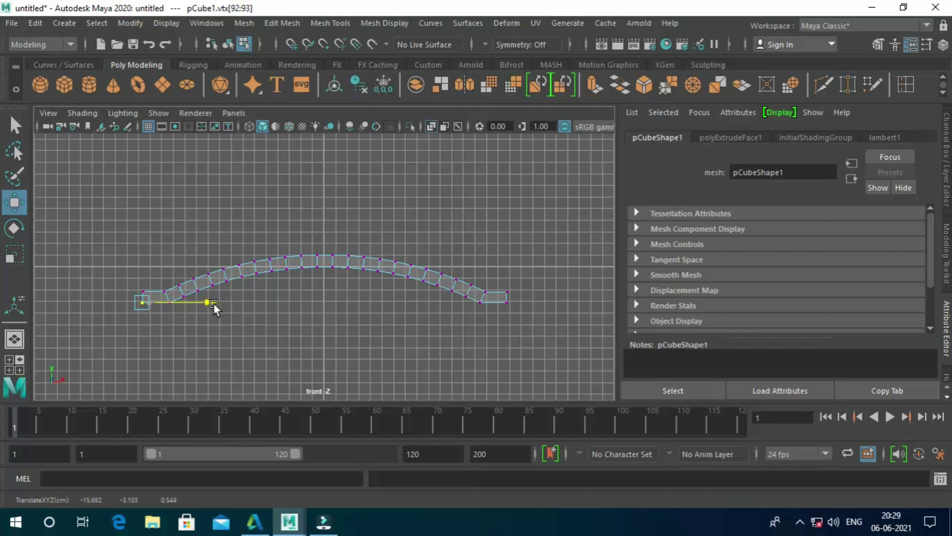
{"action": "key", "text": "space"}
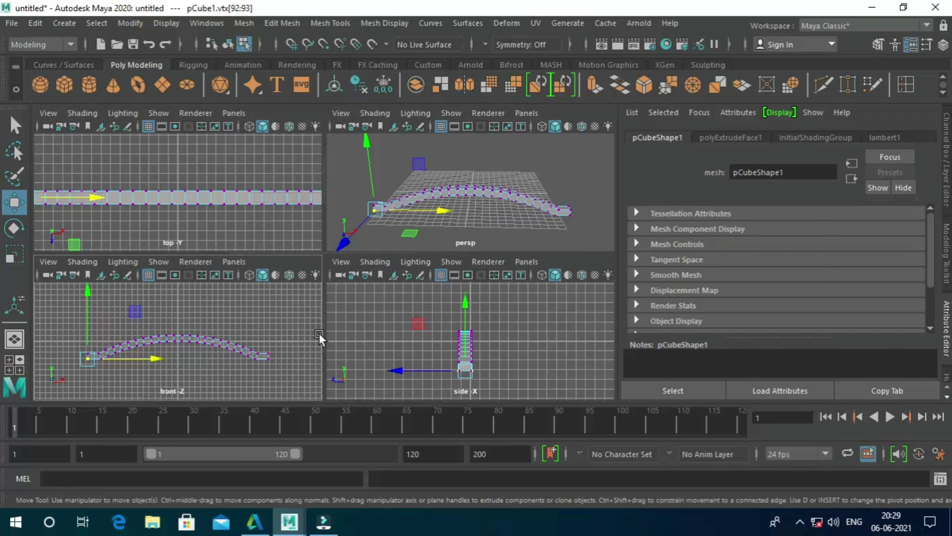
{"action": "key", "text": "space"}
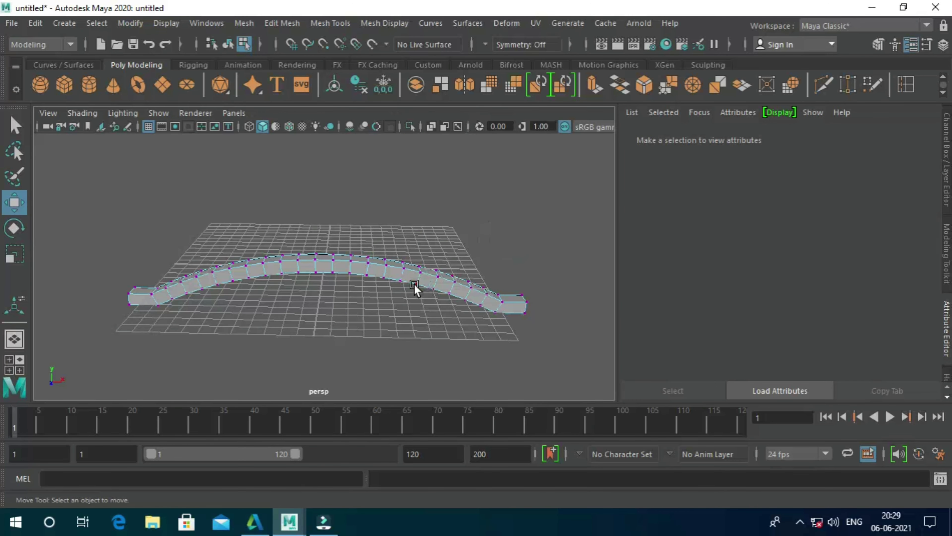
Step: Switch the arched strip back to Object Mode and deselect it
{"action": "right_click", "coordinate": [414, 283]}
{"action": "left_click", "coordinate": [483, 117]}
{"action": "left_click", "coordinate": [518, 197]}
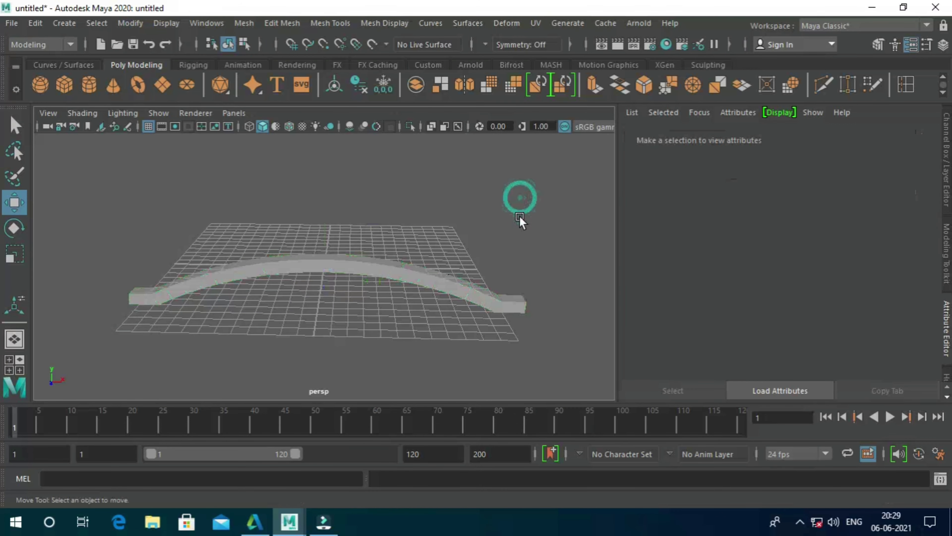
Step: Orbit the perspective view and reselect the whole arched bar pCube1
{"action": "left_click_drag", "start_coordinate": [519, 242], "coordinate": [466, 330], "text": "alt"}
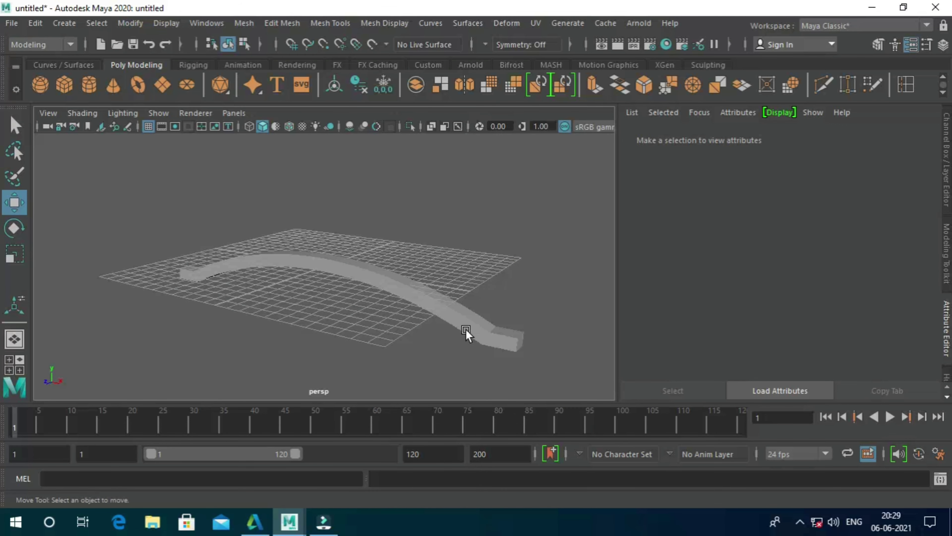
{"action": "left_click", "coordinate": [499, 345]}
{"action": "left_click", "coordinate": [471, 336]}
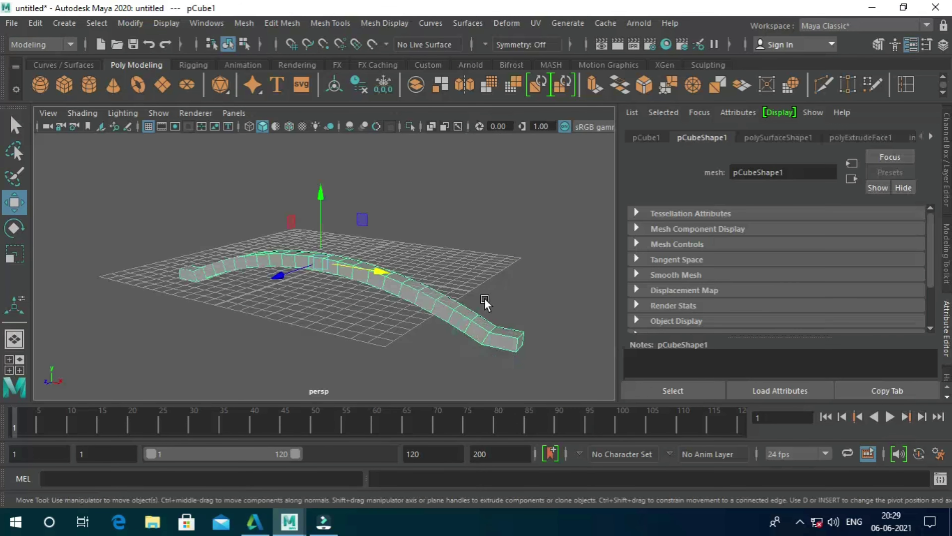
{"action": "left_click_drag", "start_coordinate": [489, 262], "coordinate": [531, 263]}
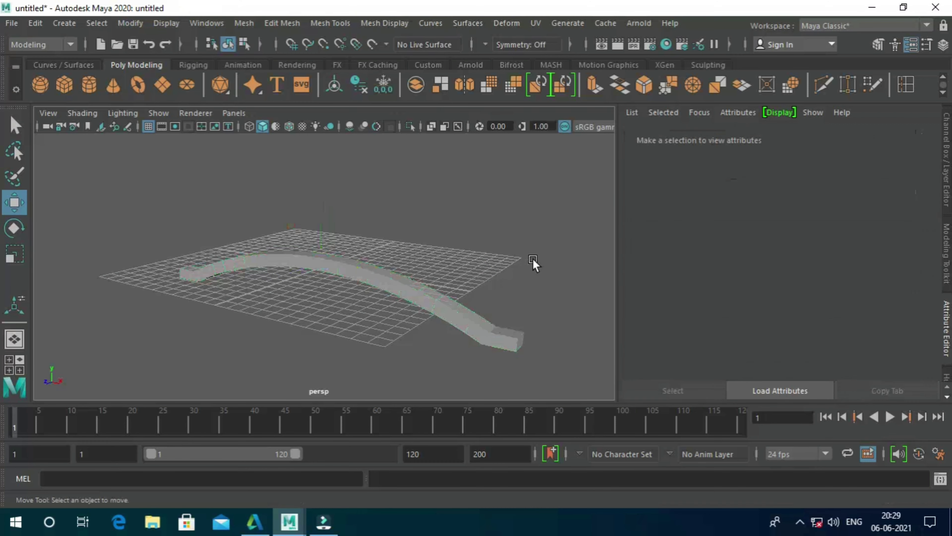
{"action": "mouse_move", "coordinate": [444, 279]}
{"action": "left_mouse_down", "text": "alt"}
{"action": "mouse_move", "coordinate": [495, 272]}
{"action": "mouse_move", "coordinate": [479, 273]}
{"action": "left_mouse_up", "text": "alt"}
{"action": "left_click_drag", "start_coordinate": [403, 282], "coordinate": [395, 297], "text": "alt"}
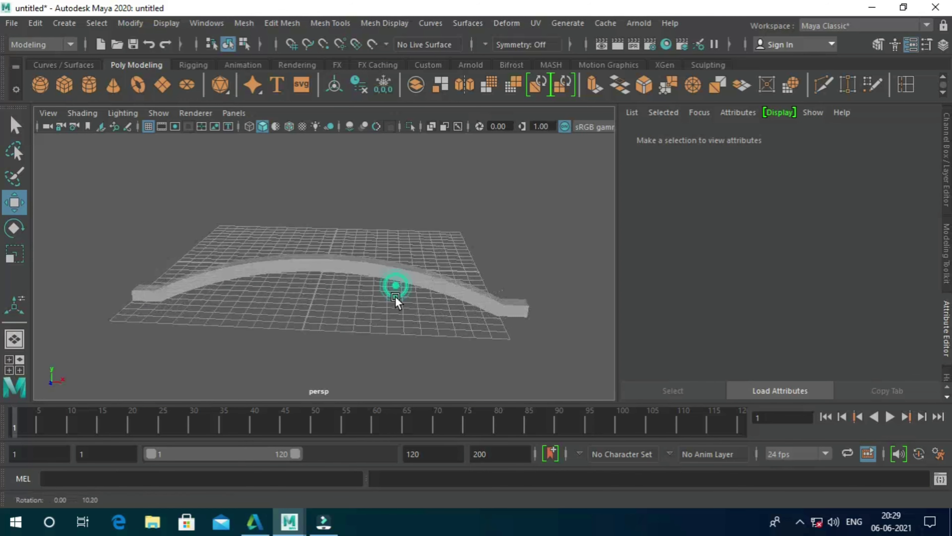
{"action": "left_click", "coordinate": [399, 273]}
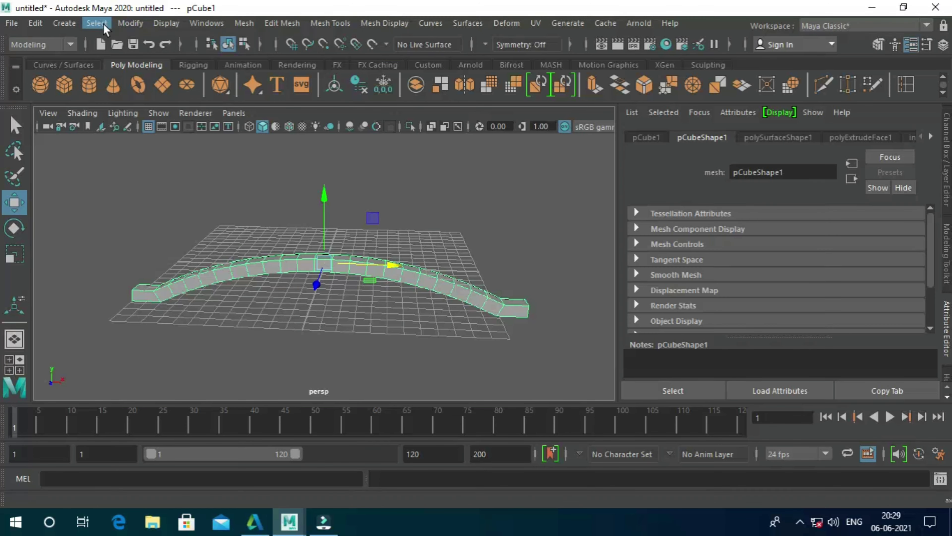
Step: Select the arch's middle face and both end faces, undoing an accidental sideways move
{"action": "right_click", "coordinate": [324, 266]}
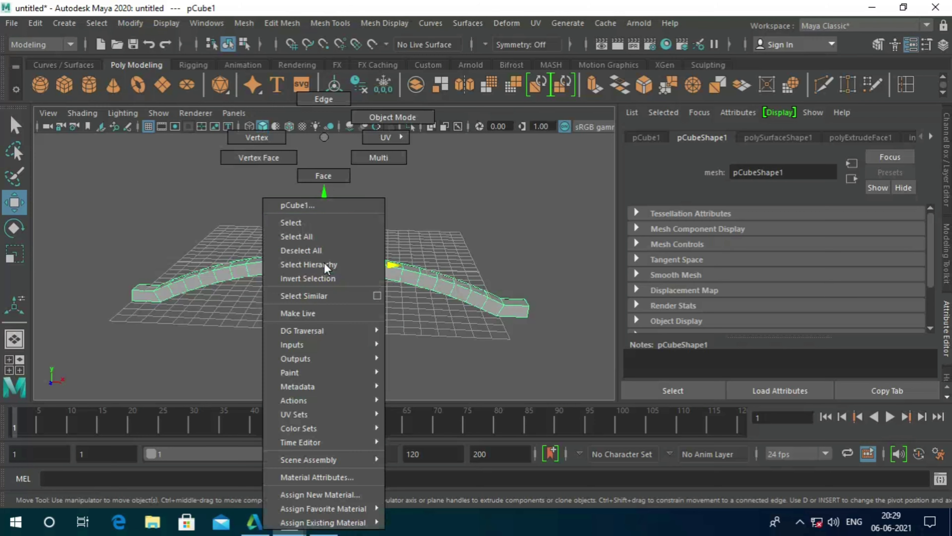
{"action": "left_click", "coordinate": [323, 165]}
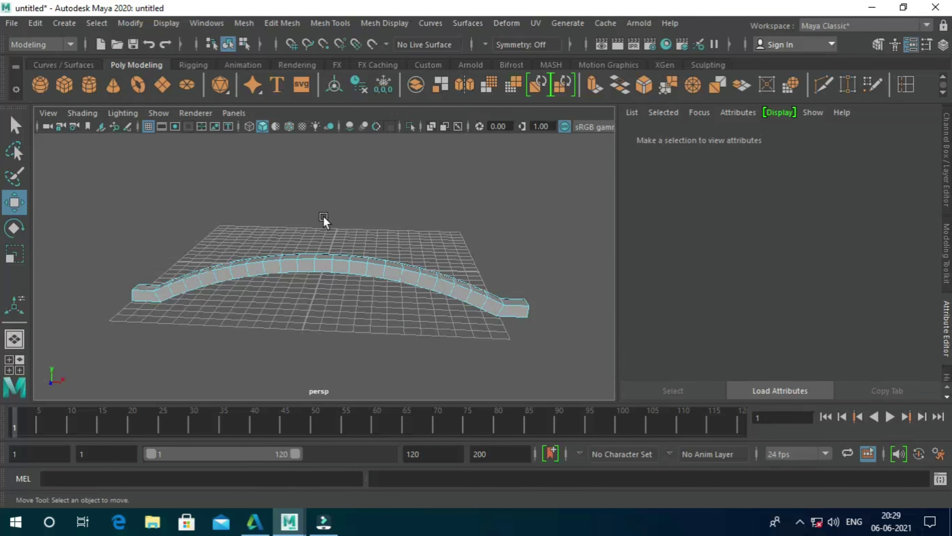
{"action": "left_click", "coordinate": [323, 268]}
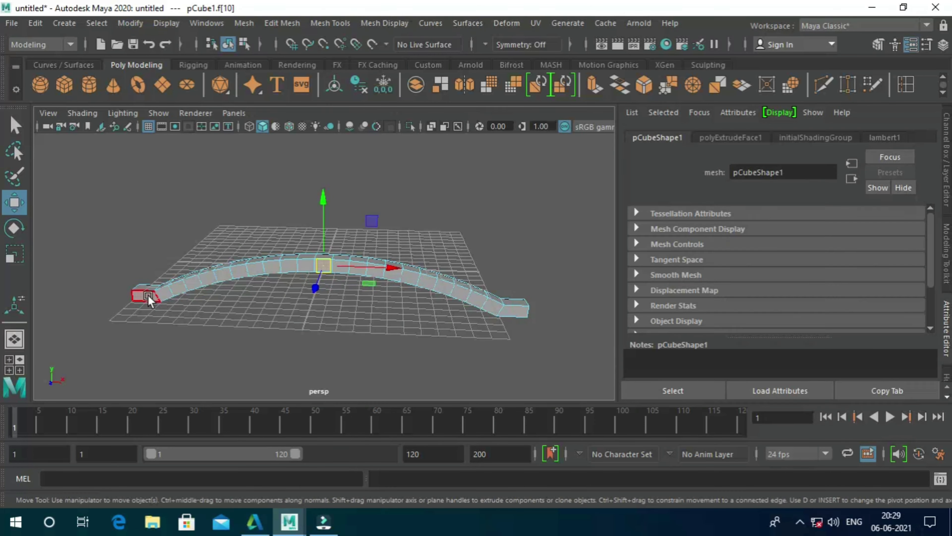
{"action": "left_click", "coordinate": [149, 295], "text": "shift"}
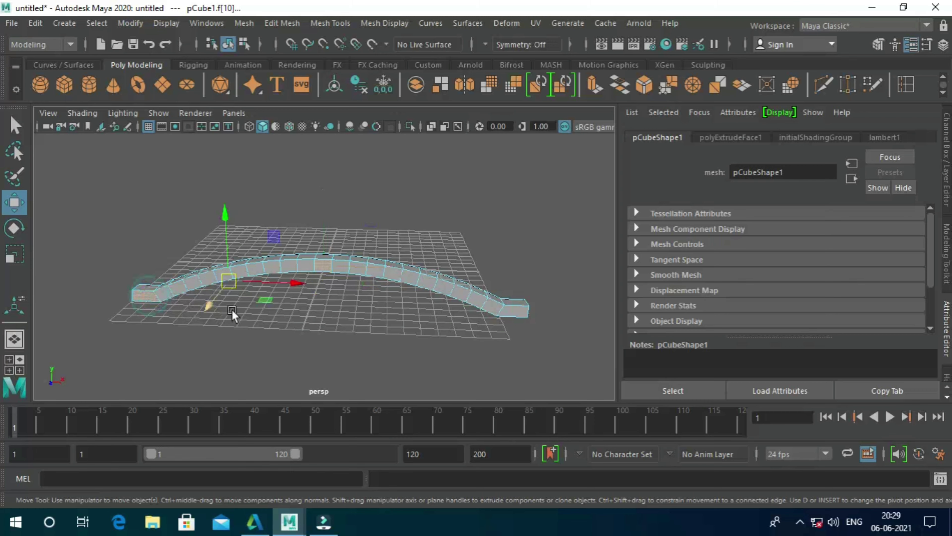
{"action": "left_click", "coordinate": [527, 321], "text": "shift"}
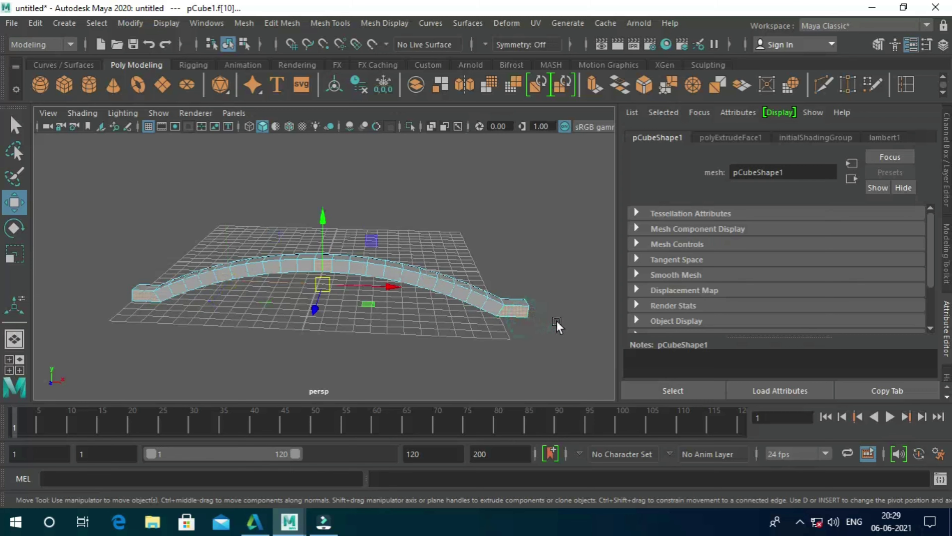
{"action": "mouse_move", "coordinate": [559, 324]}
{"action": "left_mouse_down", "text": "alt"}
{"action": "mouse_move", "coordinate": [543, 337]}
{"action": "mouse_move", "coordinate": [418, 341]}
{"action": "left_mouse_up", "text": "alt"}
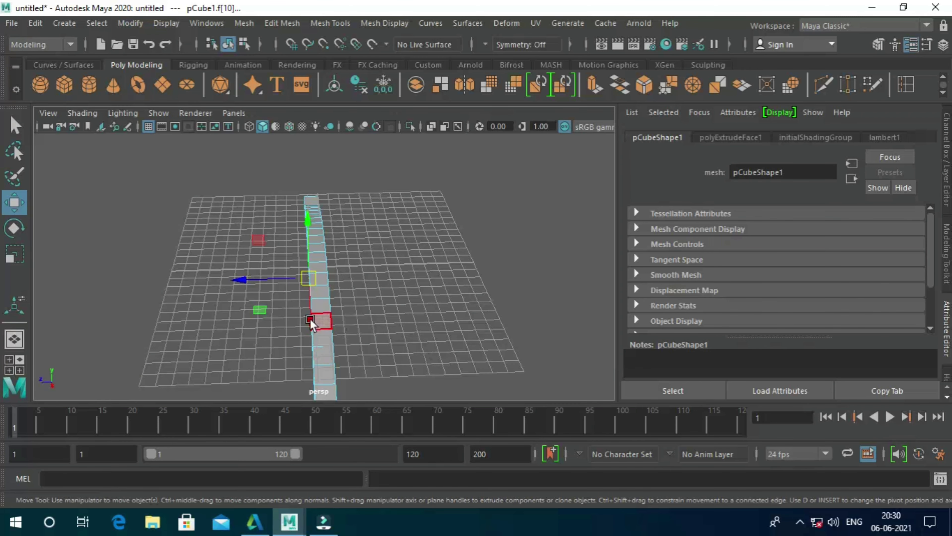
{"action": "left_click_drag", "start_coordinate": [243, 282], "coordinate": [220, 288]}
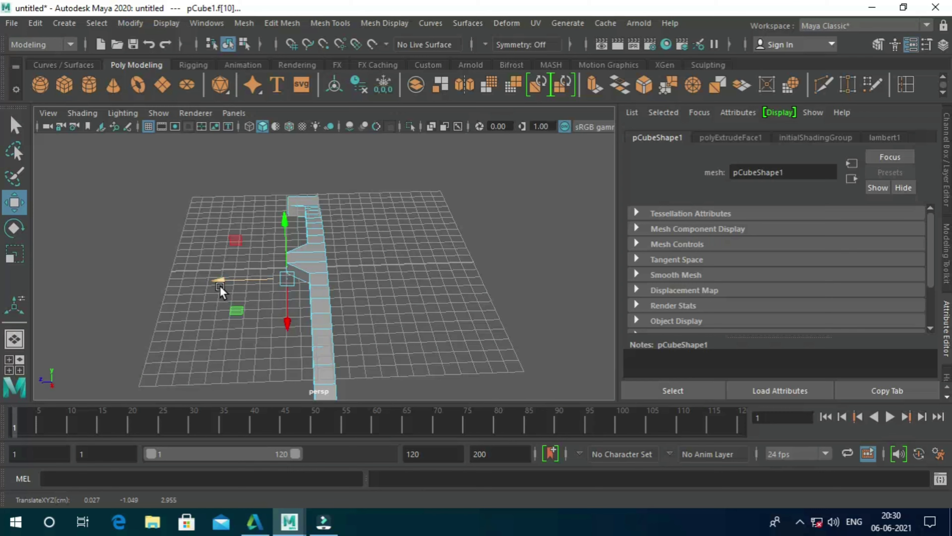
{"action": "key", "text": "ctrl+z"}
Step: Extrude the selected faces and pull the extrusions out along the strip
{"action": "key", "text": "ctrl+e"}
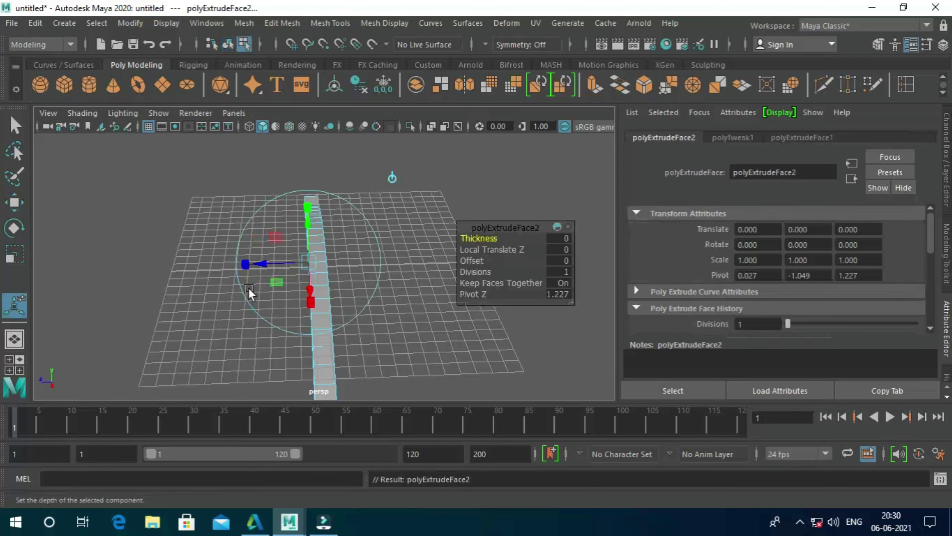
{"action": "left_click", "coordinate": [23, 203]}
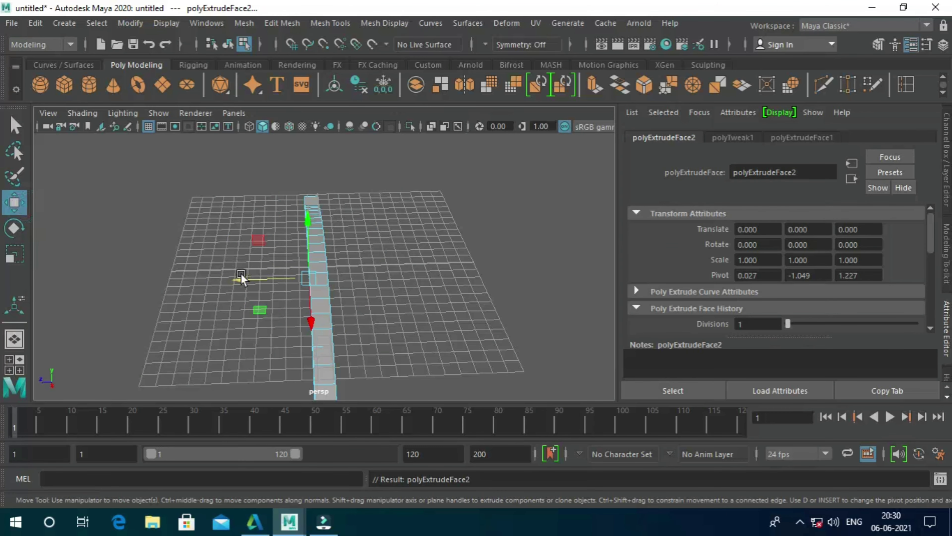
{"action": "left_click_drag", "start_coordinate": [245, 277], "coordinate": [230, 280]}
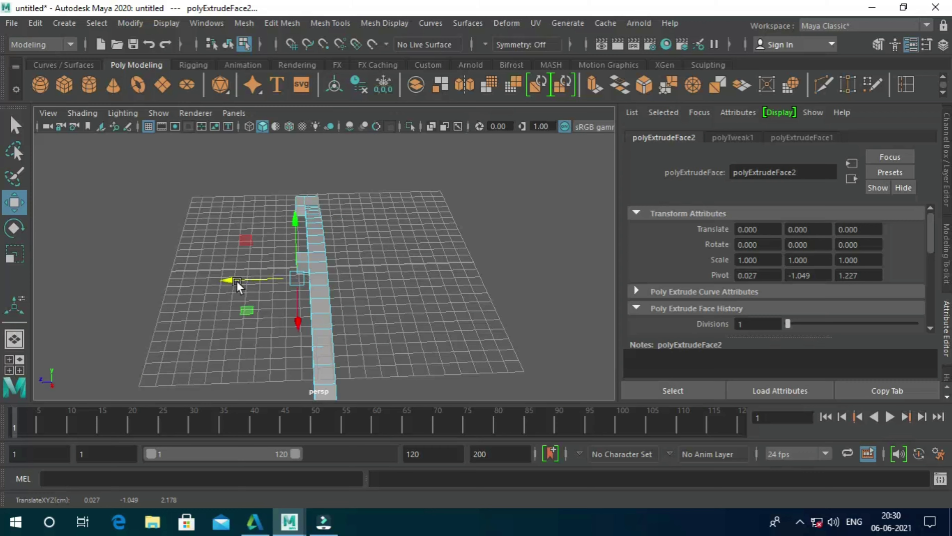
{"action": "left_click_drag", "start_coordinate": [387, 288], "coordinate": [529, 309], "text": "alt"}
{"action": "left_click", "coordinate": [515, 302]}
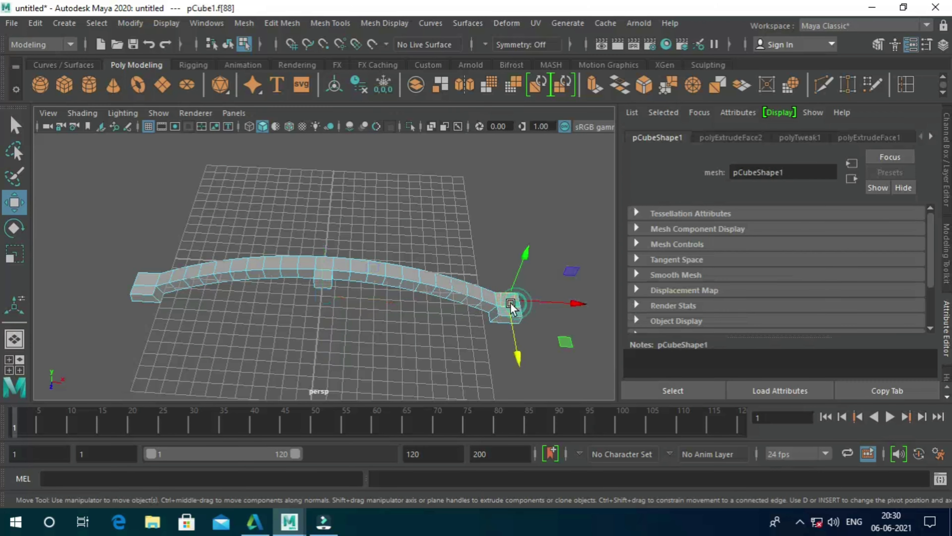
Step: Extrude the middle and both end top faces upward into three short pillars
{"action": "left_click", "coordinate": [331, 255], "text": "shift"}
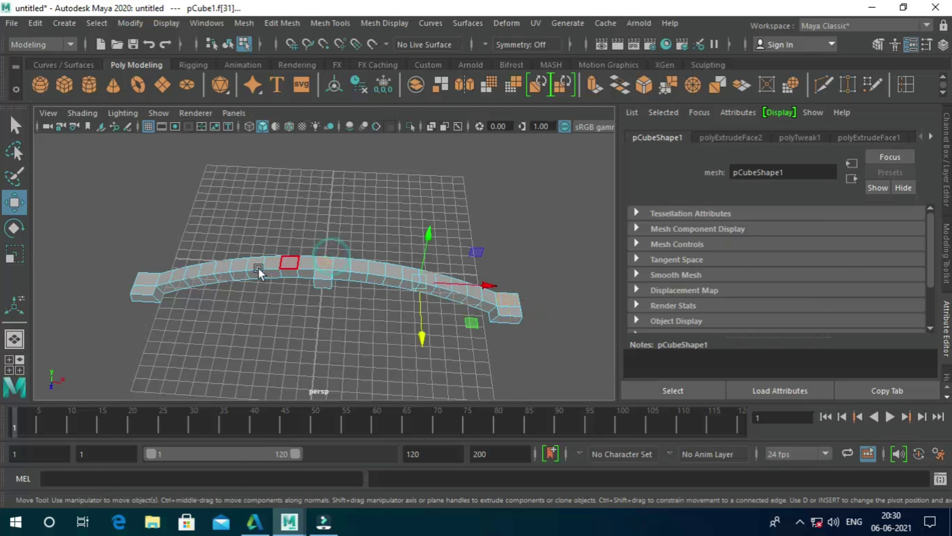
{"action": "left_click", "coordinate": [153, 279], "text": "shift"}
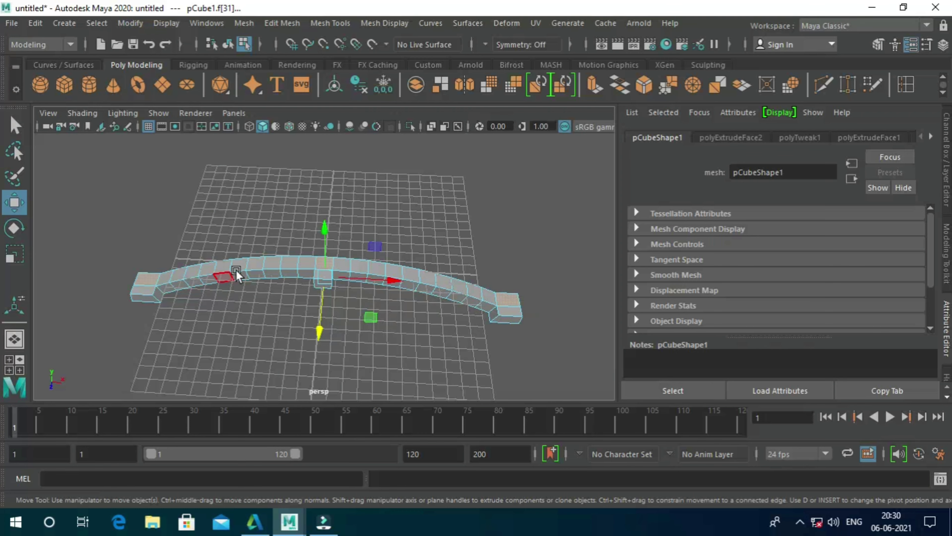
{"action": "mouse_move", "coordinate": [145, 283]}
{"action": "right_mouse_down"}
{"action": "mouse_move", "coordinate": [145, 165]}
{"action": "mouse_move", "coordinate": [156, 172]}
{"action": "right_mouse_up"}
{"action": "key", "text": "ctrl+e"}
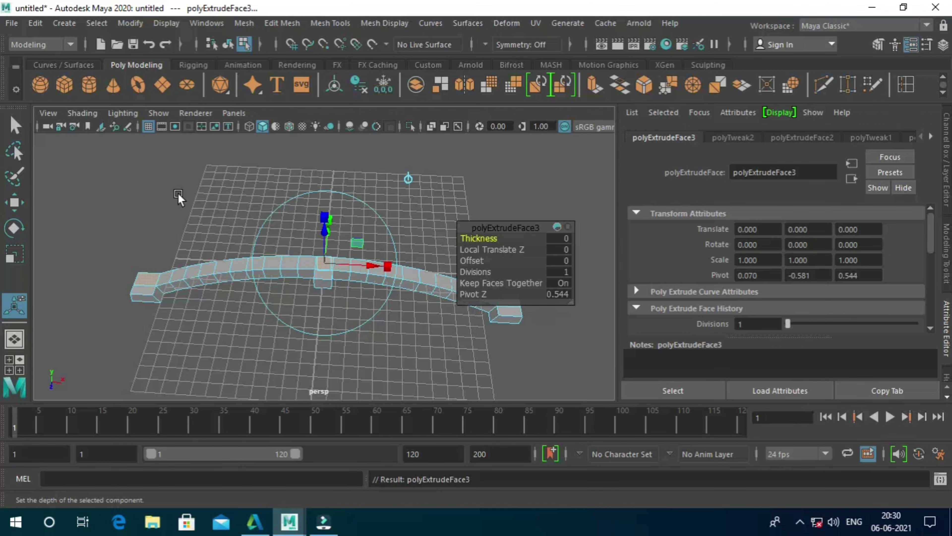
{"action": "left_click", "coordinate": [12, 199]}
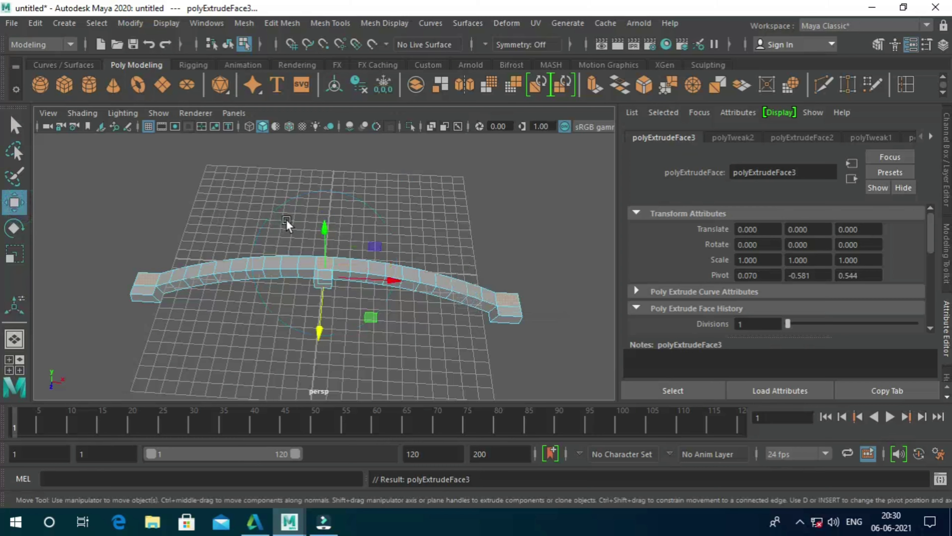
{"action": "left_click_drag", "start_coordinate": [322, 226], "coordinate": [325, 179]}
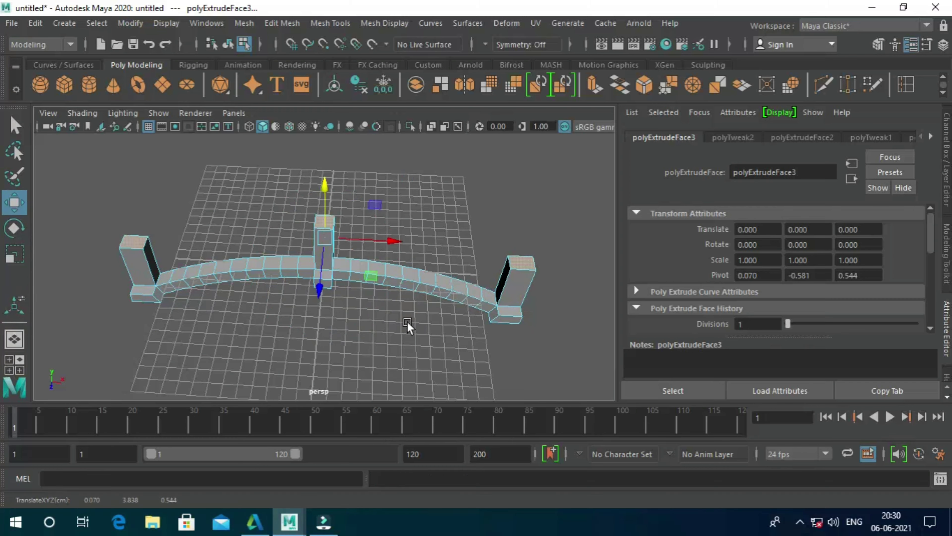
Step: Pull the three pillars up much taller and clear the selection
{"action": "left_click_drag", "start_coordinate": [407, 325], "coordinate": [414, 275], "text": "alt"}
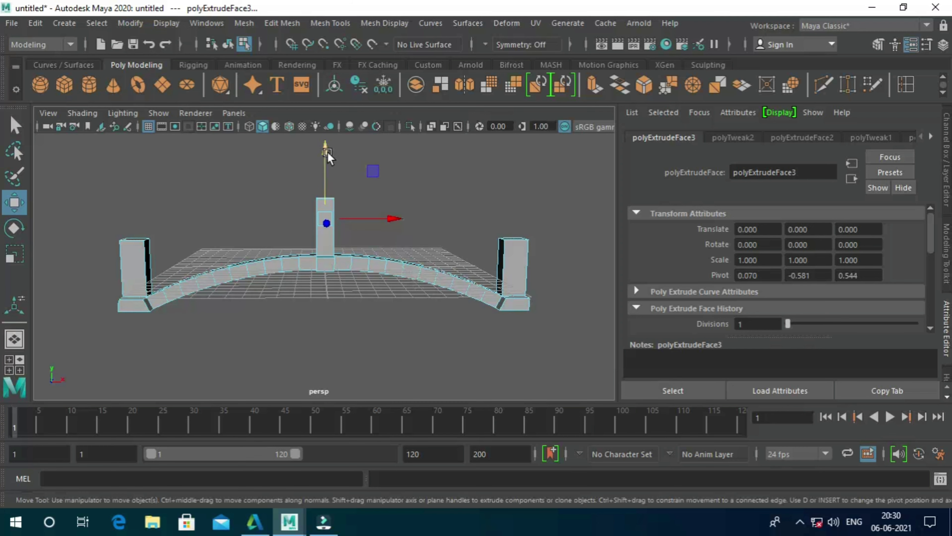
{"action": "left_click_drag", "start_coordinate": [327, 152], "coordinate": [336, 59]}
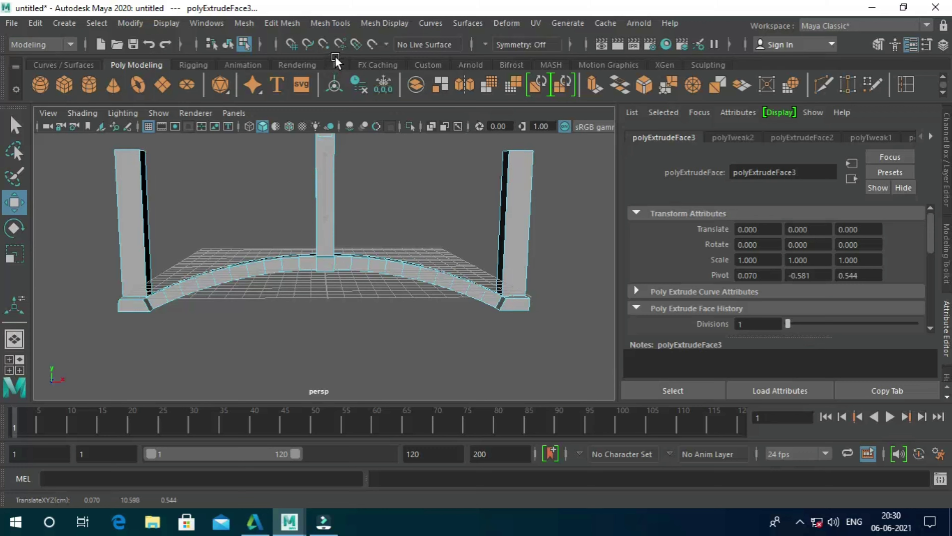
{"action": "mouse_move", "coordinate": [368, 330]}
{"action": "left_mouse_down", "text": "alt"}
{"action": "mouse_move", "coordinate": [289, 343]}
{"action": "mouse_move", "coordinate": [89, 332]}
{"action": "mouse_move", "coordinate": [60, 393]}
{"action": "mouse_move", "coordinate": [67, 357]}
{"action": "left_mouse_up", "text": "alt"}
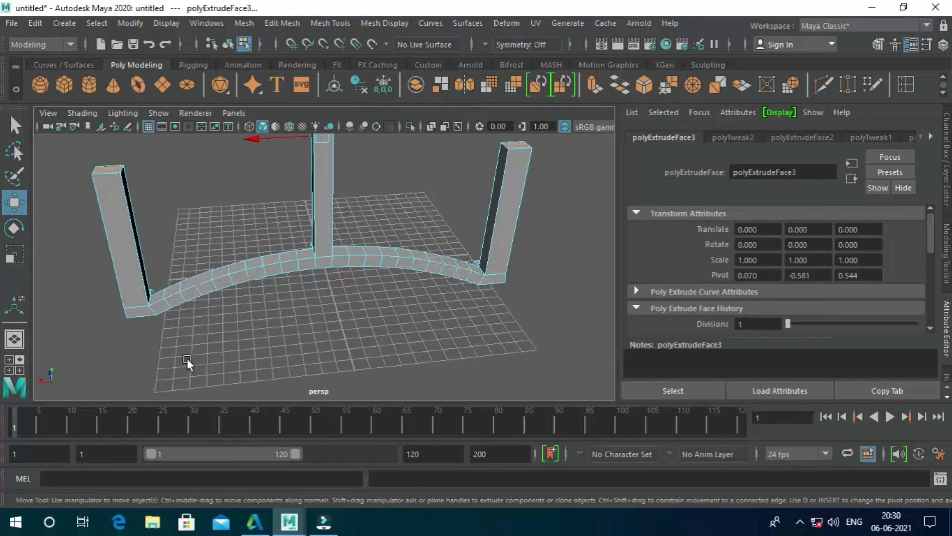
{"action": "key", "text": "space"}
{"action": "left_click", "coordinate": [288, 354]}
{"action": "key", "text": "space"}
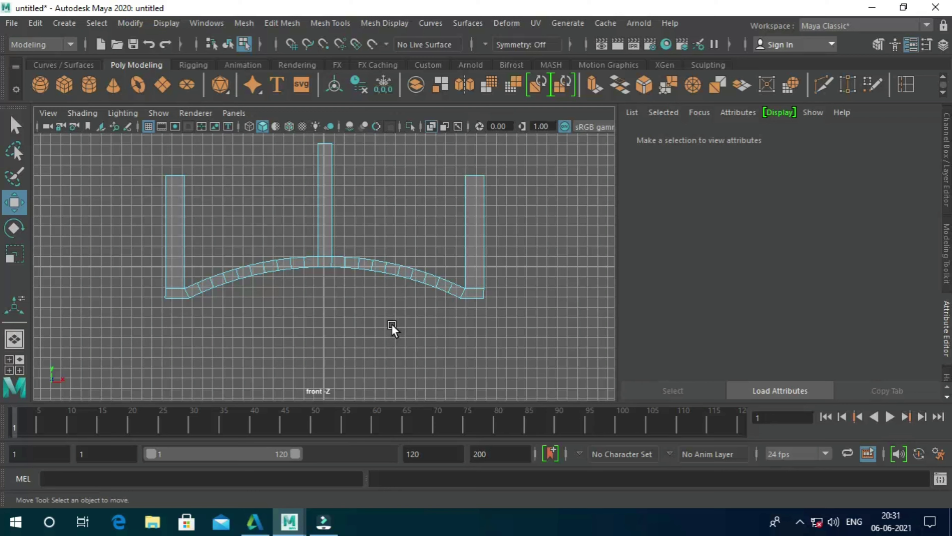
Step: Return to the four-pane layout and tumble the perspective camera to face the arch and pillars
{"action": "key", "text": "space"}
{"action": "key", "text": "space"}
{"action": "mouse_move", "coordinate": [501, 246]}
{"action": "left_mouse_down", "text": "alt"}
{"action": "mouse_move", "coordinate": [578, 239]}
{"action": "mouse_move", "coordinate": [603, 221]}
{"action": "mouse_move", "coordinate": [597, 217]}
{"action": "left_mouse_up", "text": "alt"}
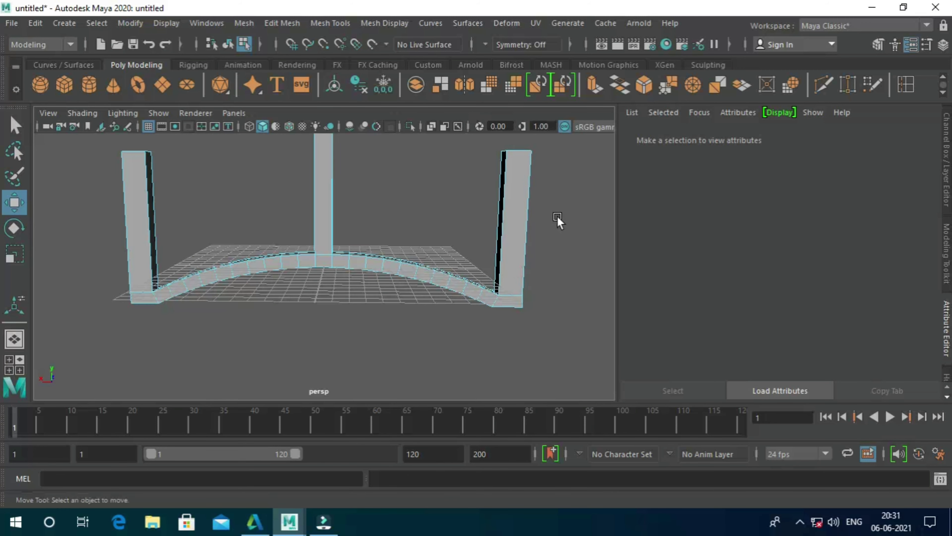
Step: Draw a small, low polygon cube pCube2 on the grid in front of the arch
{"action": "left_click", "coordinate": [68, 87]}
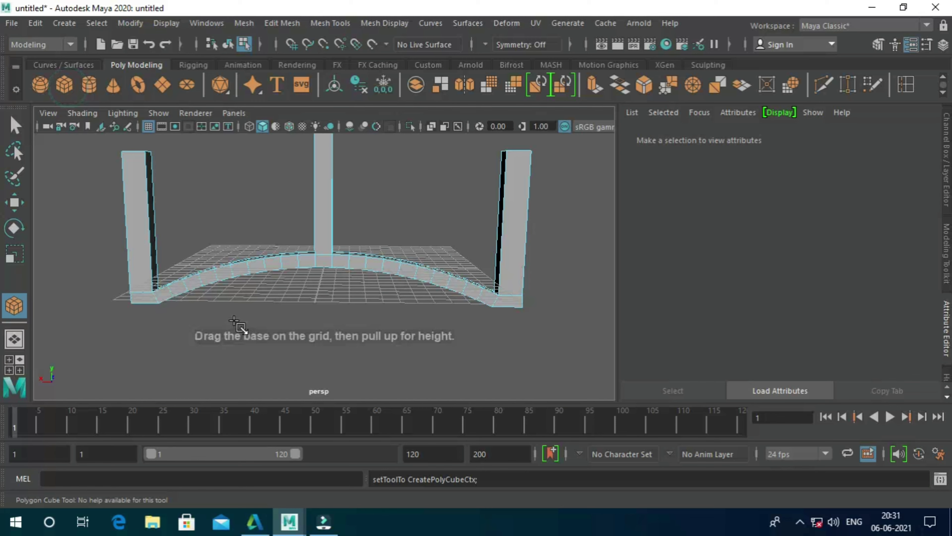
{"action": "mouse_move", "coordinate": [234, 320]}
{"action": "left_mouse_down"}
{"action": "mouse_move", "coordinate": [436, 336]}
{"action": "mouse_move", "coordinate": [277, 342]}
{"action": "left_mouse_up"}
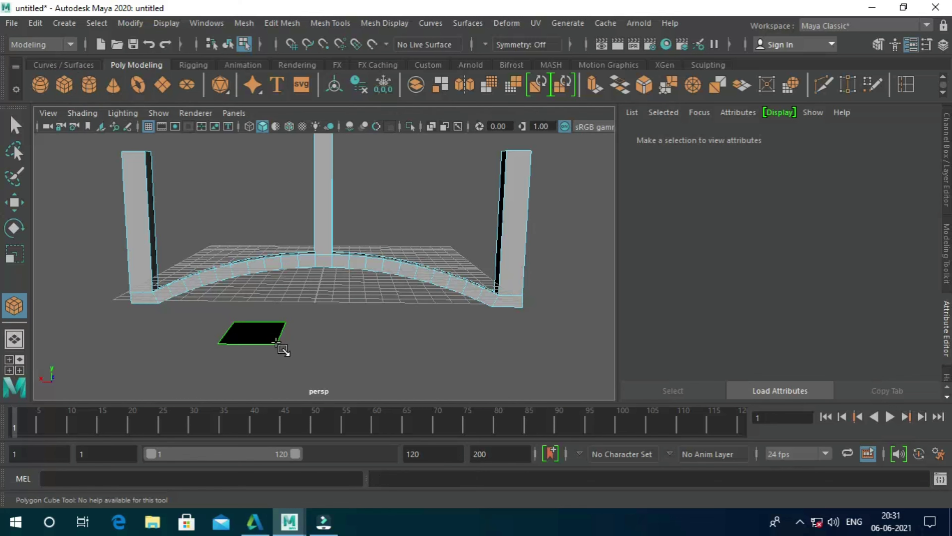
{"action": "left_click_drag", "start_coordinate": [276, 342], "coordinate": [259, 348]}
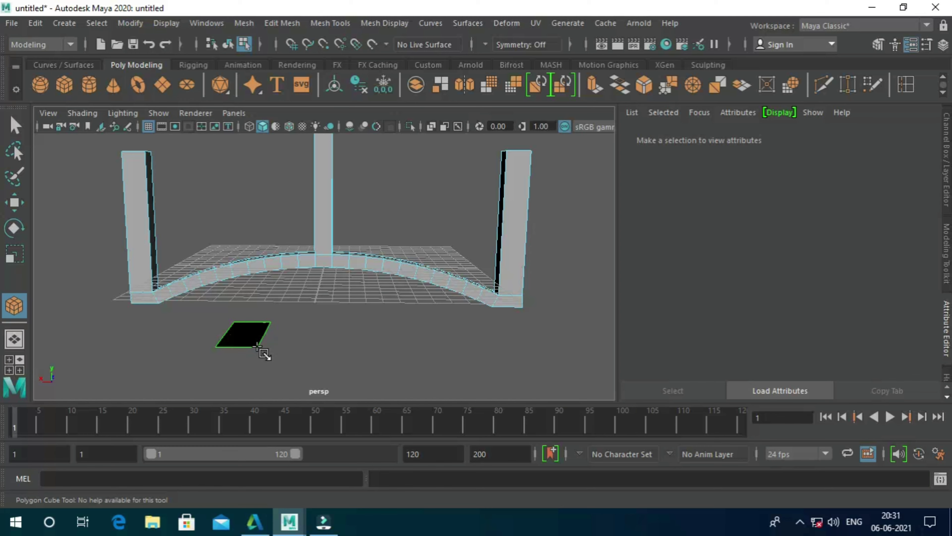
{"action": "left_click_drag", "start_coordinate": [259, 348], "coordinate": [262, 320]}
Step: Bevel pCube2's edges with fraction 0.7 and 12 segments
{"action": "right_click", "coordinate": [264, 322]}
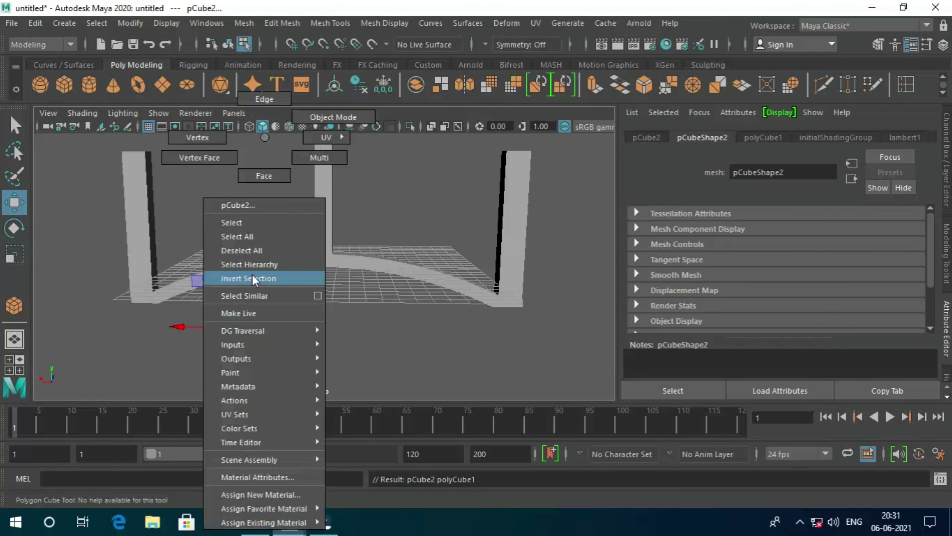
{"action": "left_click", "coordinate": [264, 177]}
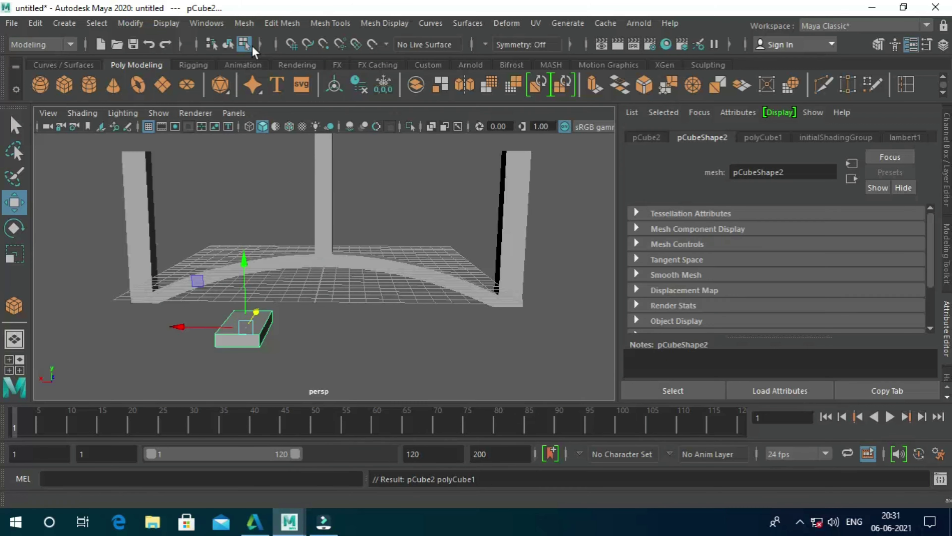
{"action": "left_click", "coordinate": [285, 23]}
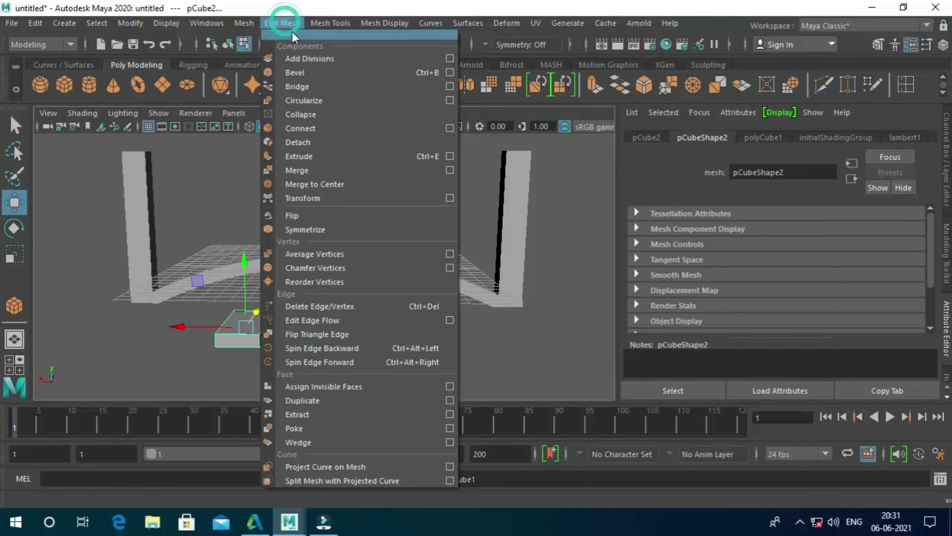
{"action": "left_click", "coordinate": [300, 74]}
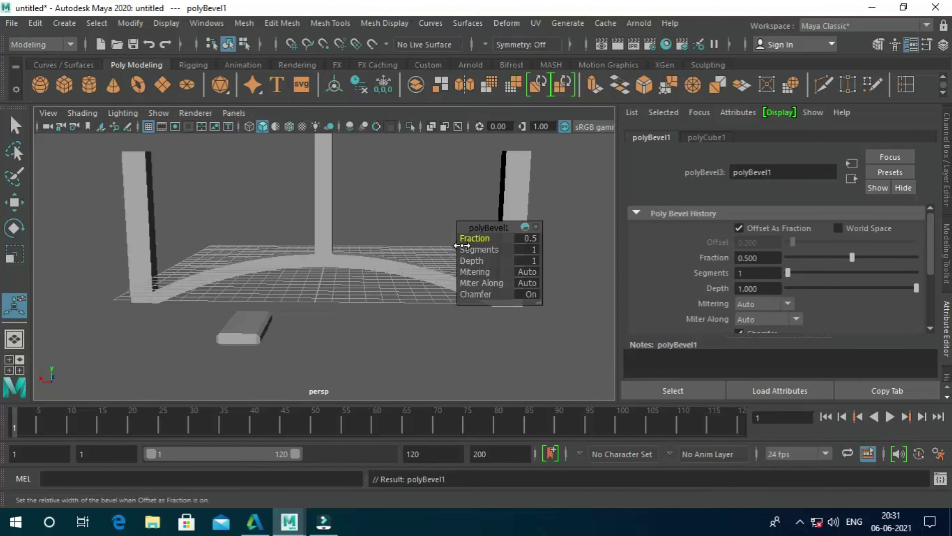
{"action": "left_click_drag", "start_coordinate": [472, 239], "coordinate": [569, 240]}
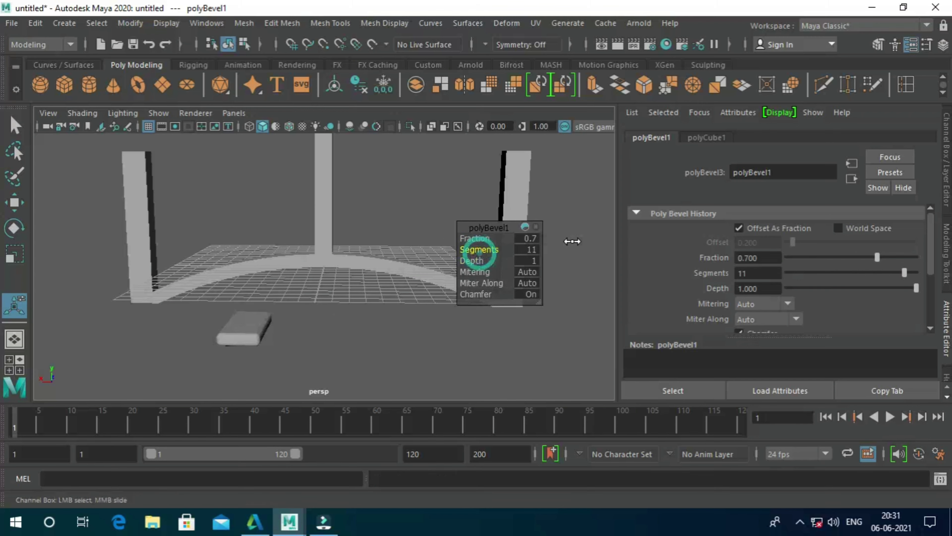
{"action": "left_click", "coordinate": [248, 325]}
{"action": "mouse_move", "coordinate": [341, 359]}
{"action": "left_mouse_down", "text": "alt"}
{"action": "mouse_move", "coordinate": [304, 383]}
{"action": "mouse_move", "coordinate": [280, 356]}
{"action": "mouse_move", "coordinate": [213, 396]}
{"action": "left_mouse_up", "text": "alt"}
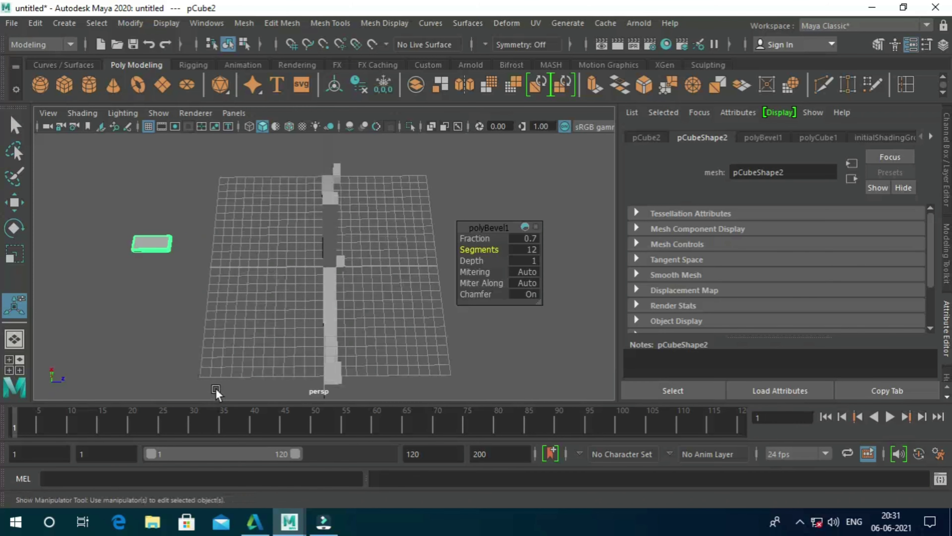
Step: Scale the beveled cube to 0.51 on Z and move it beneath the arch's middle
{"action": "left_click", "coordinate": [22, 253]}
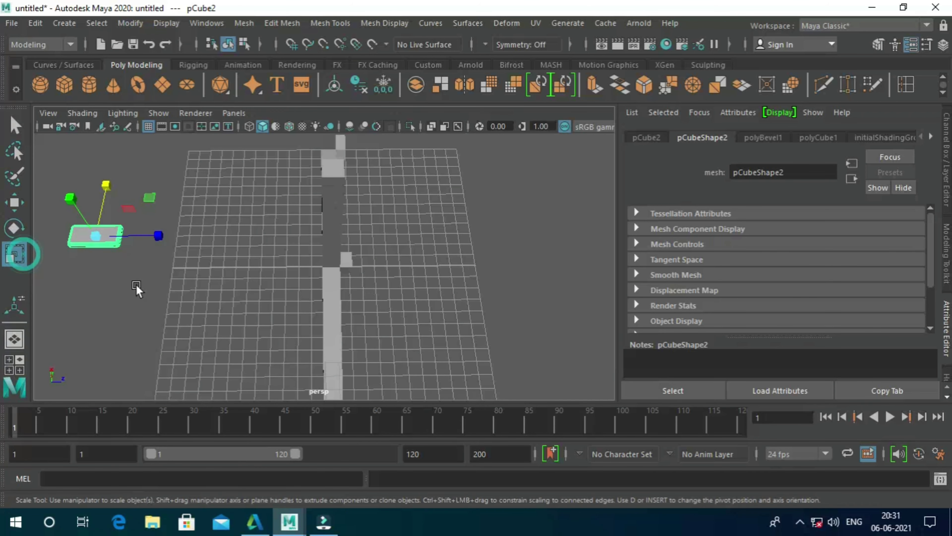
{"action": "left_click_drag", "start_coordinate": [155, 234], "coordinate": [132, 245]}
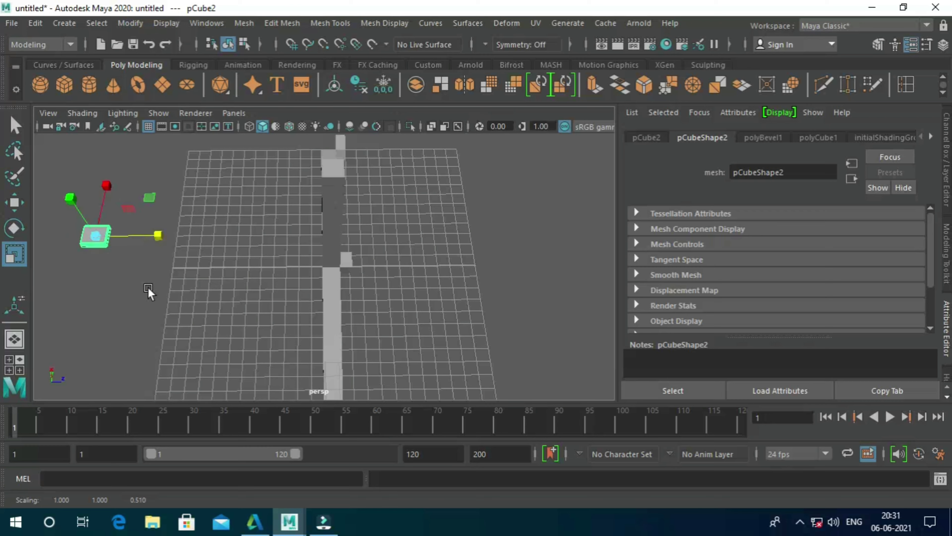
{"action": "mouse_move", "coordinate": [149, 294]}
{"action": "left_mouse_down", "text": "alt"}
{"action": "mouse_move", "coordinate": [198, 305]}
{"action": "mouse_move", "coordinate": [292, 262]}
{"action": "mouse_move", "coordinate": [311, 263]}
{"action": "mouse_move", "coordinate": [309, 243]}
{"action": "left_mouse_up", "text": "alt"}
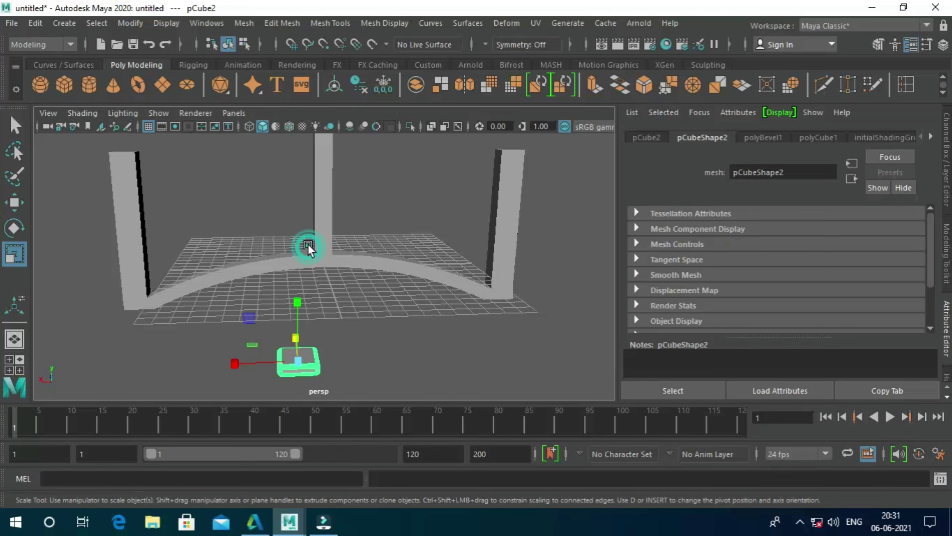
{"action": "left_click", "coordinate": [14, 202]}
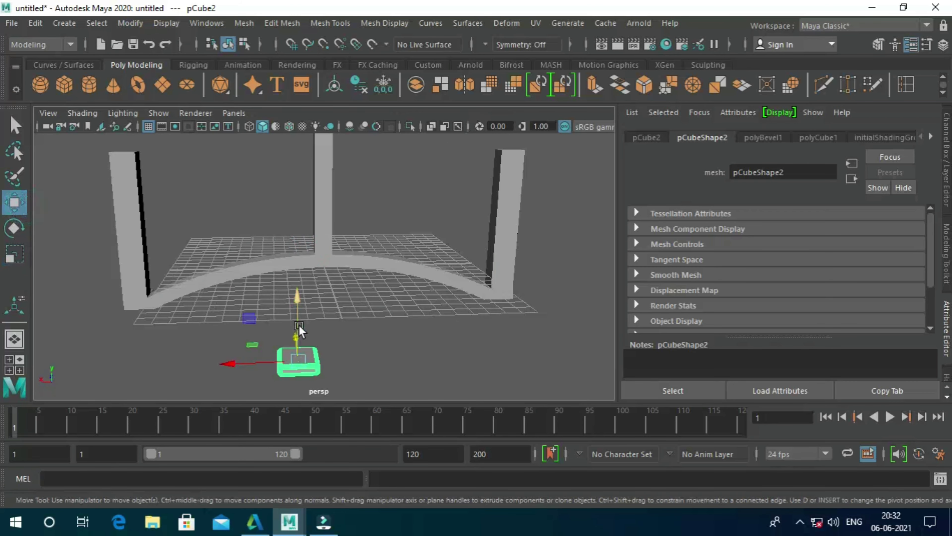
{"action": "mouse_move", "coordinate": [292, 336]}
{"action": "left_mouse_down", "text": "alt"}
{"action": "mouse_move", "coordinate": [296, 311]}
{"action": "mouse_move", "coordinate": [311, 353]}
{"action": "left_mouse_up", "text": "alt"}
{"action": "right_click_drag", "start_coordinate": [306, 197], "coordinate": [306, 186]}
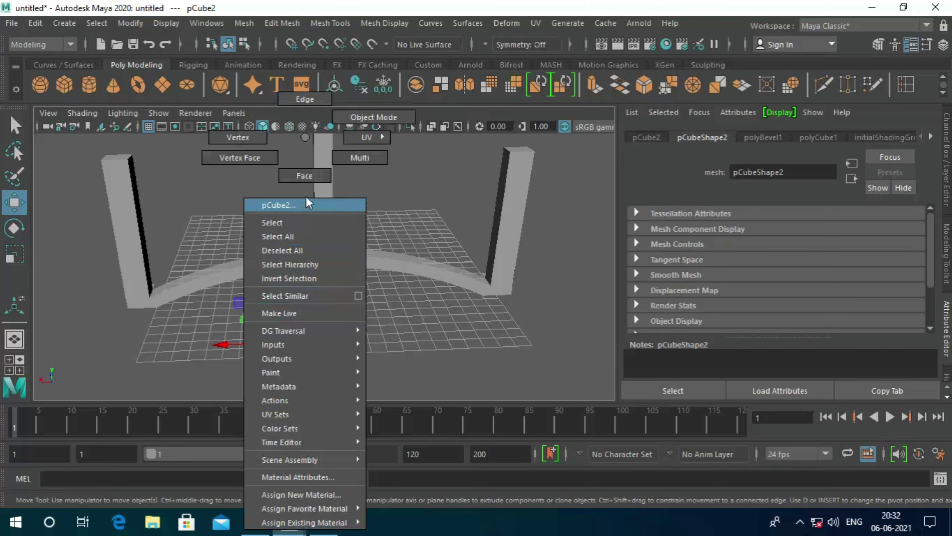
Step: Extrude the small cube's top face and scale it inward as an inset
{"action": "left_click", "coordinate": [305, 186]}
{"action": "left_click", "coordinate": [285, 340]}
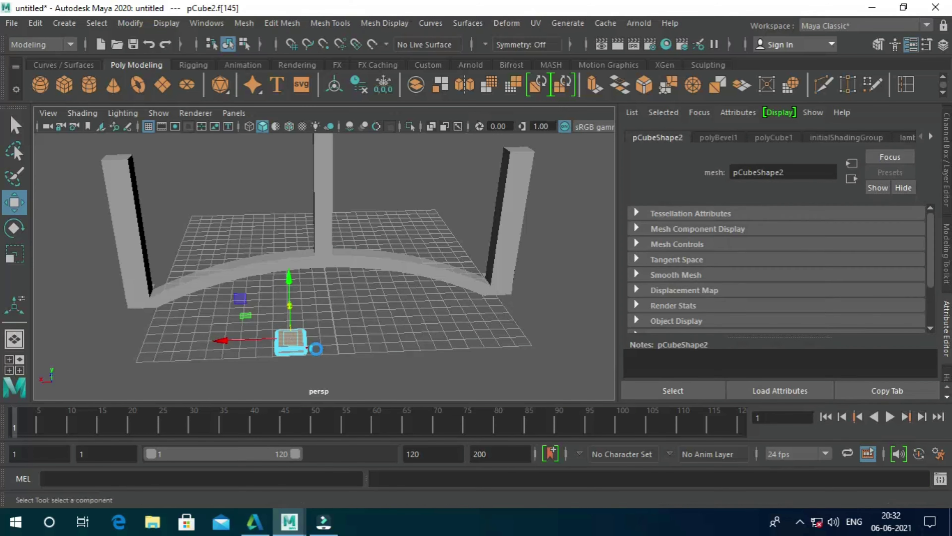
{"action": "key", "text": "ctrl+e"}
{"action": "mouse_move", "coordinate": [289, 289]}
{"action": "left_mouse_down"}
{"action": "mouse_move", "coordinate": [310, 338]}
{"action": "mouse_move", "coordinate": [337, 262]}
{"action": "left_mouse_up"}
Step: Try raising further top-face extrusions, then undo them back to the single inset
{"action": "key", "text": "ctrl+e"}
{"action": "key", "text": "w"}
{"action": "left_click_drag", "start_coordinate": [287, 241], "coordinate": [290, 202]}
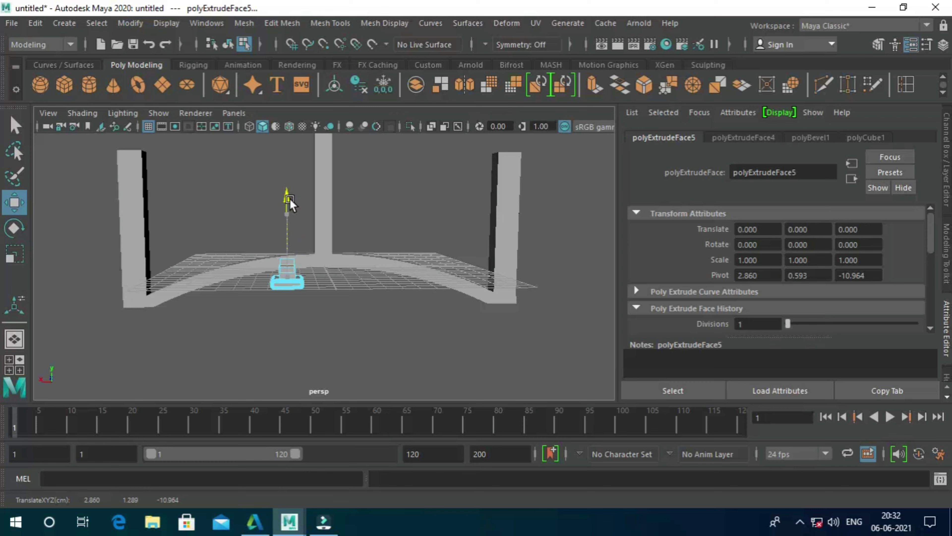
{"action": "mouse_move", "coordinate": [326, 261]}
{"action": "left_mouse_down", "text": "alt"}
{"action": "mouse_move", "coordinate": [307, 300]}
{"action": "mouse_move", "coordinate": [331, 296]}
{"action": "left_mouse_up", "text": "alt"}
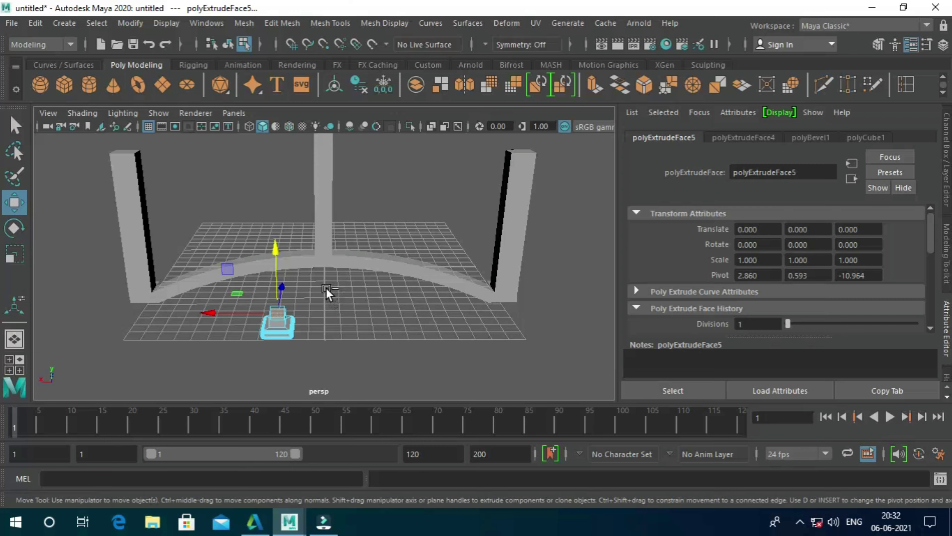
{"action": "key", "text": "ctrl+e"}
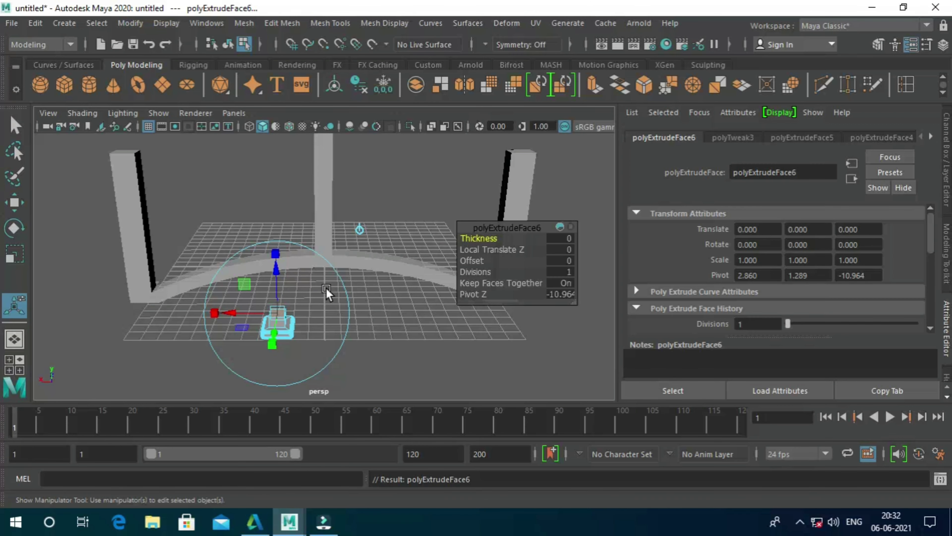
{"action": "key", "text": "ctrl+z"}
{"action": "key", "text": "ctrl+z"}
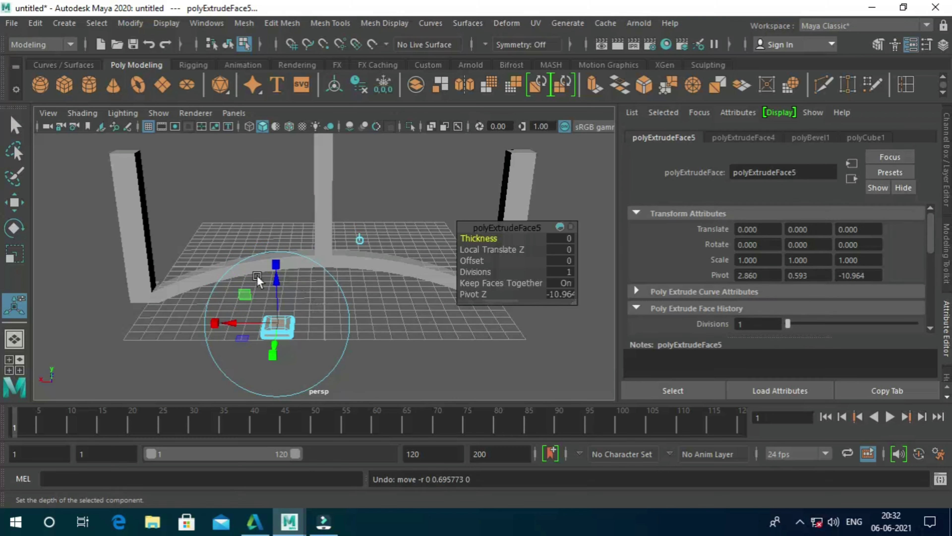
{"action": "left_click", "coordinate": [15, 202]}
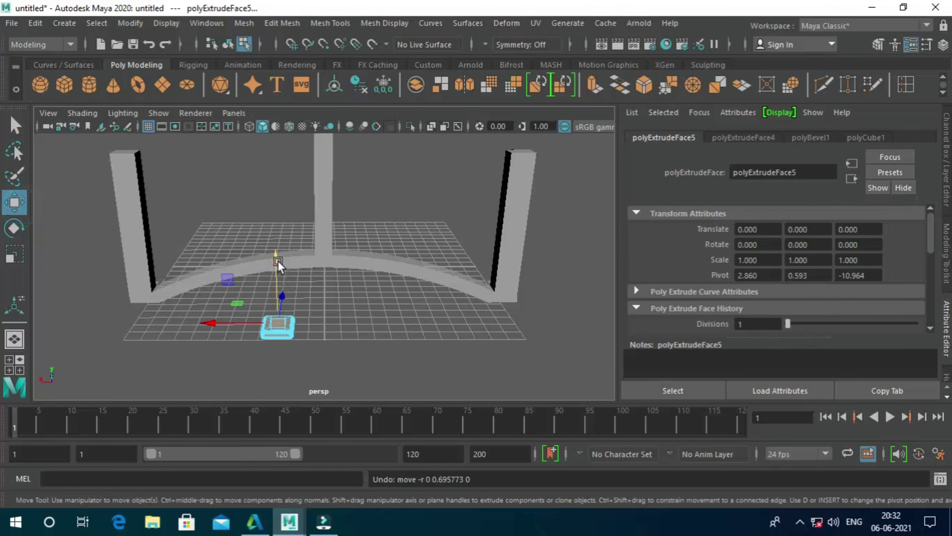
{"action": "left_click_drag", "start_coordinate": [279, 263], "coordinate": [279, 257]}
{"action": "key", "text": "ctrl+z"}
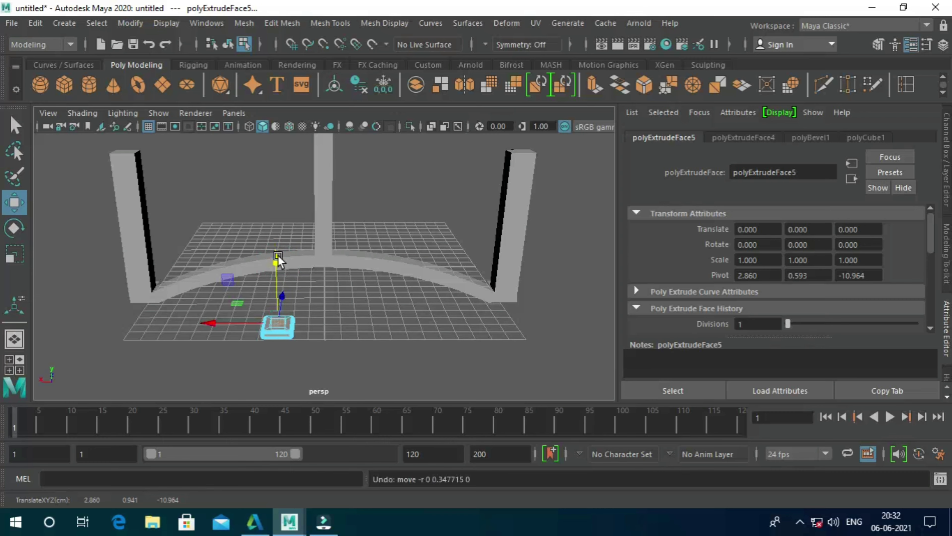
{"action": "key", "text": "ctrl+z"}
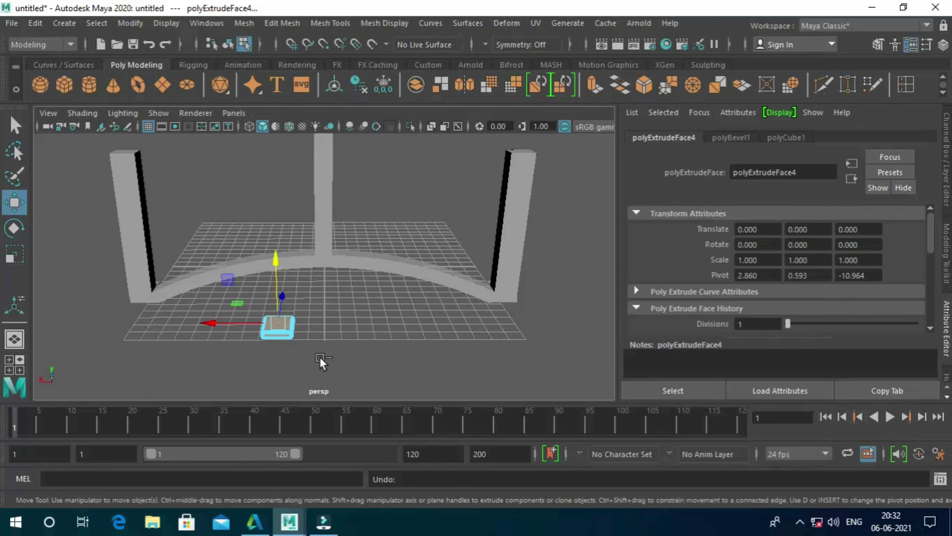
Step: Extrude the small cube's top face again, inset it, and lift it slightly
{"action": "left_click", "coordinate": [319, 345]}
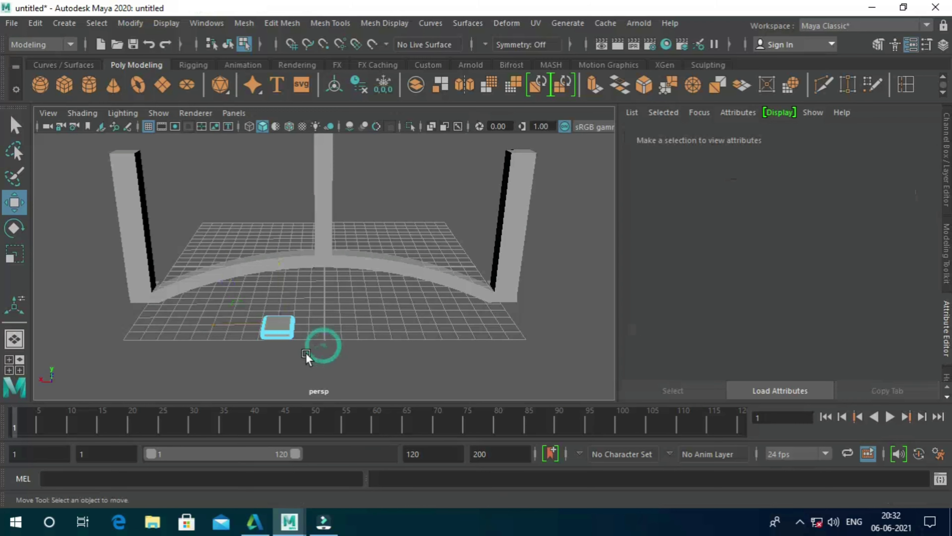
{"action": "left_click", "coordinate": [282, 323]}
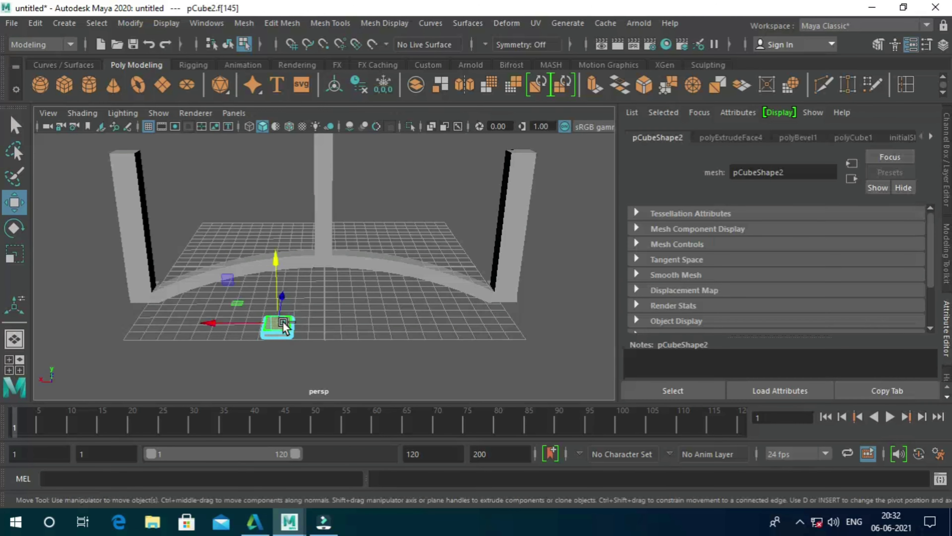
{"action": "key", "text": "ctrl+e"}
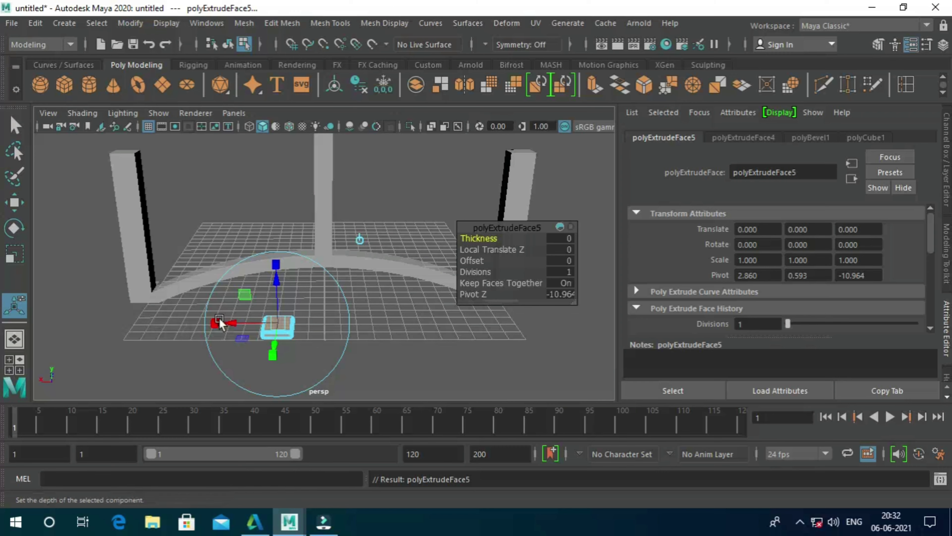
{"action": "left_click_drag", "start_coordinate": [279, 270], "coordinate": [275, 289]}
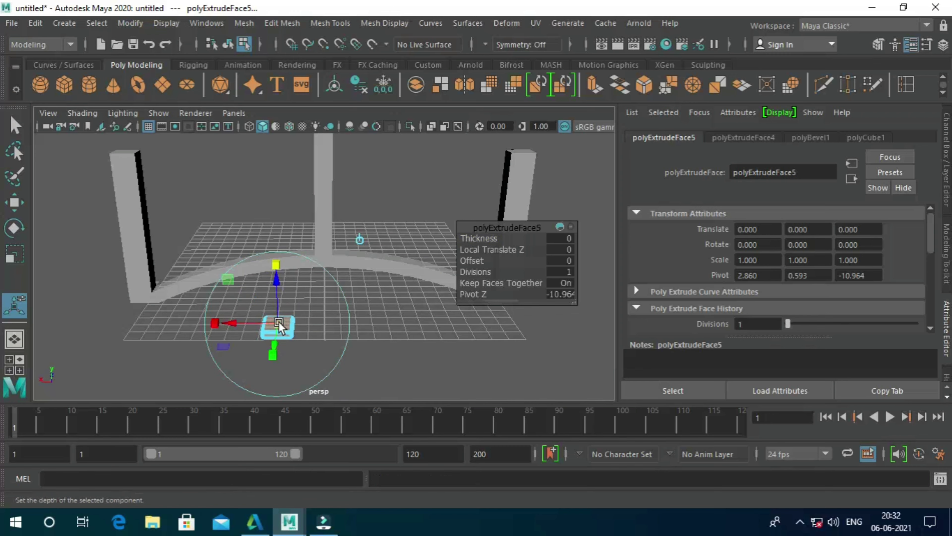
{"action": "left_click_drag", "start_coordinate": [275, 323], "coordinate": [271, 329]}
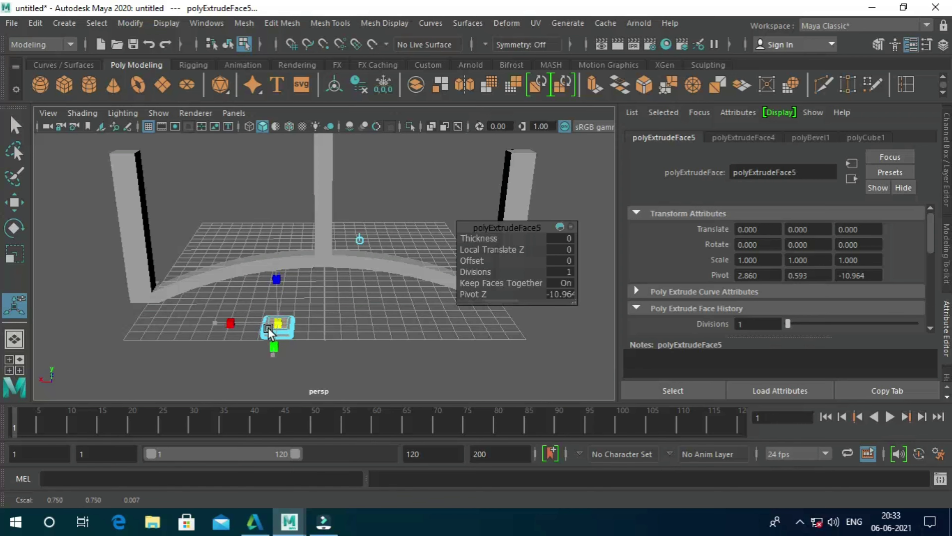
{"action": "left_click_drag", "start_coordinate": [268, 332], "coordinate": [282, 262]}
{"action": "left_click", "coordinate": [14, 204]}
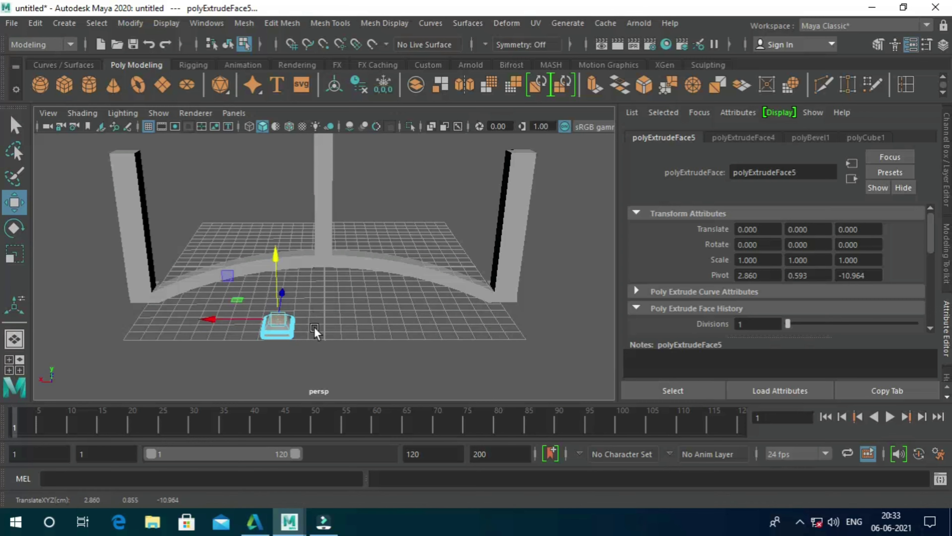
{"action": "left_click_drag", "start_coordinate": [336, 362], "coordinate": [325, 283], "text": "alt"}
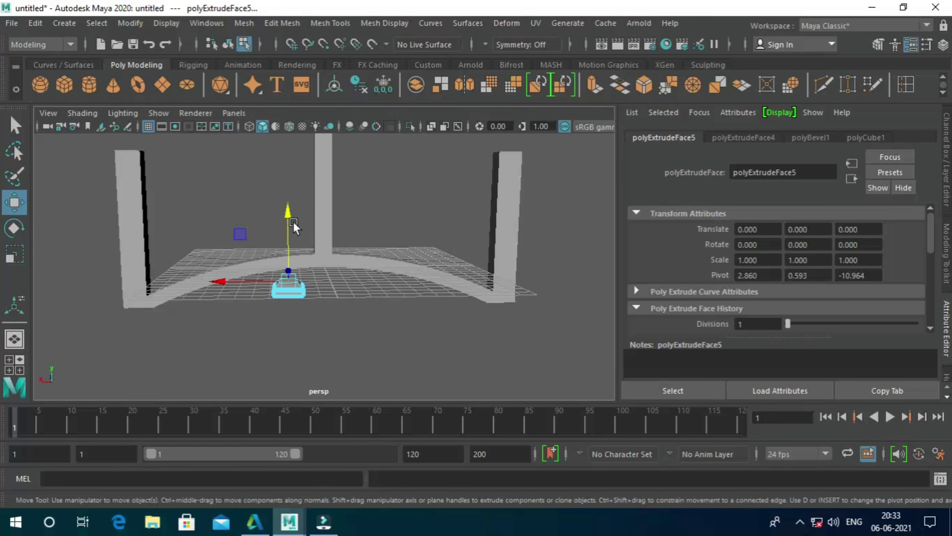
{"action": "left_click_drag", "start_coordinate": [294, 222], "coordinate": [291, 208]}
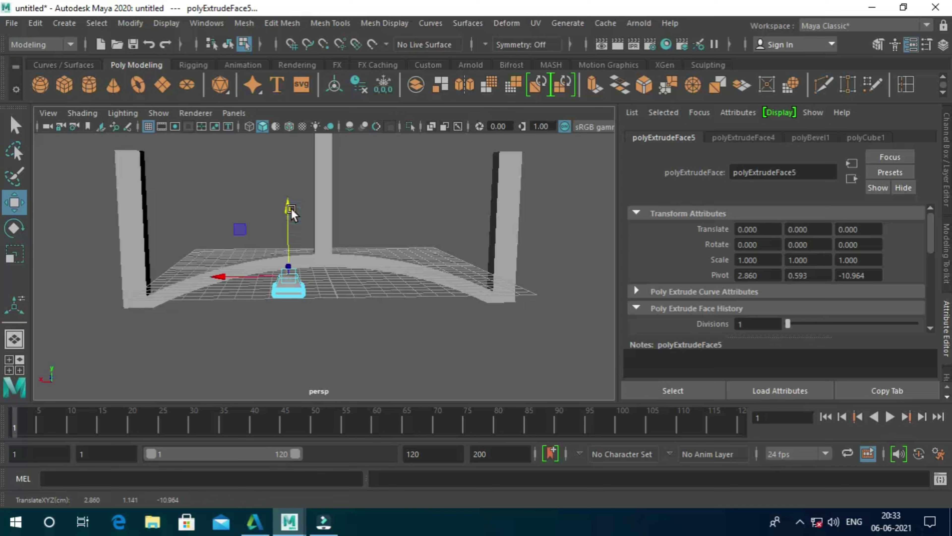
Step: Extrude the top face once more and raise it into a stepped, tapered cap
{"action": "key", "text": "ctrl+e"}
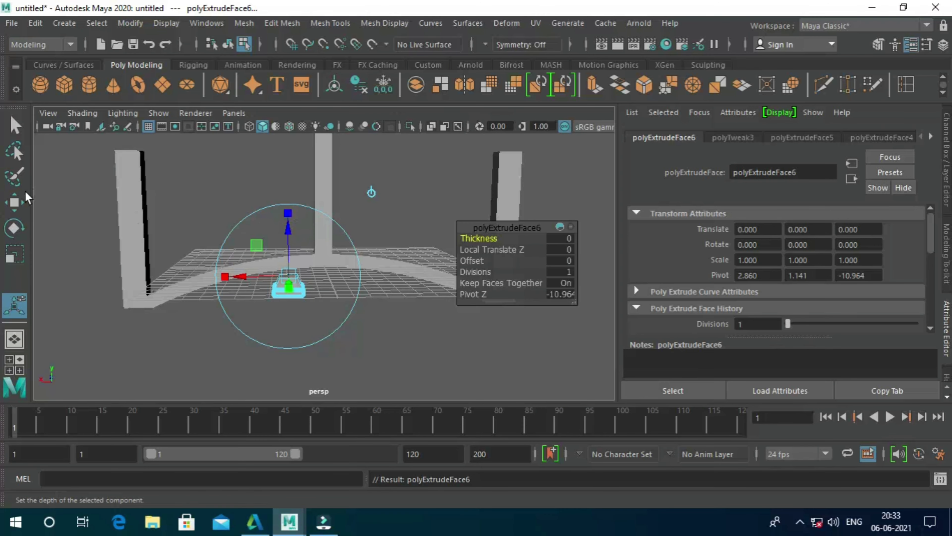
{"action": "key", "text": "w"}
{"action": "left_click_drag", "start_coordinate": [288, 207], "coordinate": [284, 196]}
{"action": "left_click", "coordinate": [20, 259]}
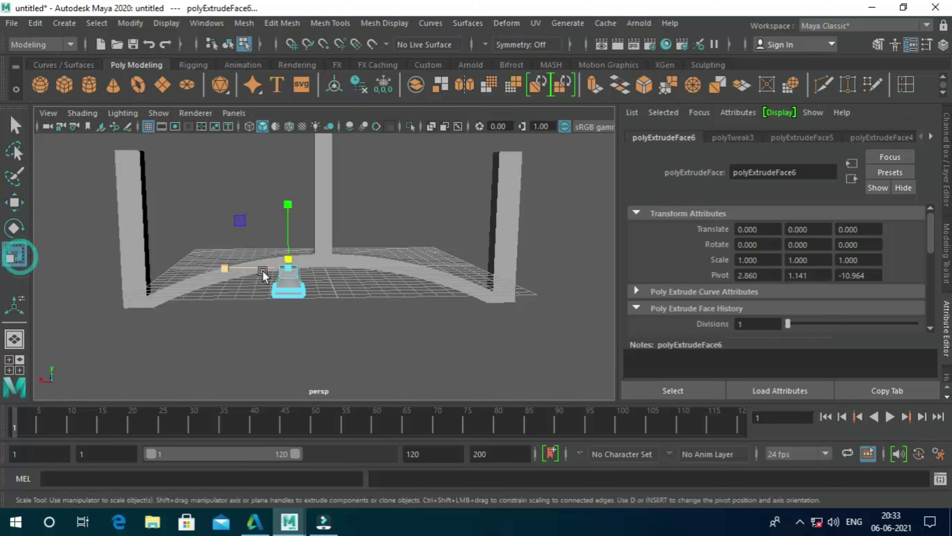
{"action": "mouse_move", "coordinate": [344, 298]}
{"action": "left_mouse_down", "text": "alt"}
{"action": "mouse_move", "coordinate": [339, 314]}
{"action": "mouse_move", "coordinate": [264, 338]}
{"action": "mouse_move", "coordinate": [319, 340]}
{"action": "mouse_move", "coordinate": [330, 324]}
{"action": "left_mouse_up", "text": "alt"}
Step: Poke the cap cube's top face into a point with Edit Mesh > Poke
{"action": "left_click", "coordinate": [252, 30]}
{"action": "mouse_move", "coordinate": [282, 23]}
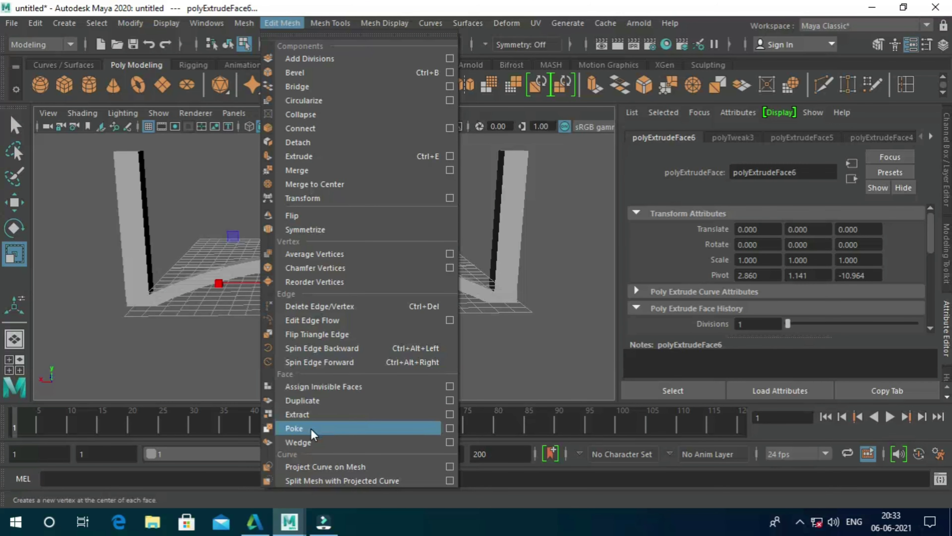
{"action": "left_click", "coordinate": [312, 431]}
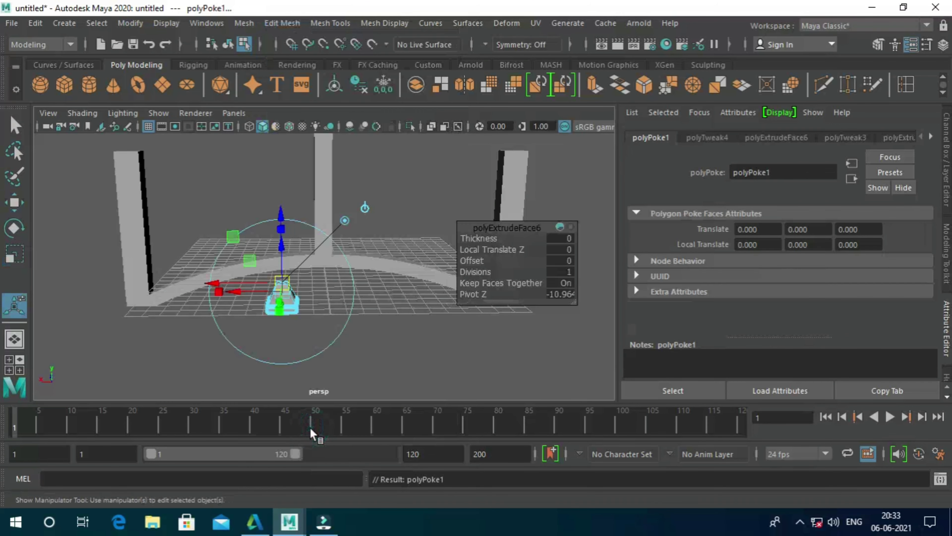
{"action": "left_click", "coordinate": [371, 349]}
{"action": "mouse_move", "coordinate": [408, 347]}
{"action": "left_mouse_down", "text": "alt"}
{"action": "mouse_move", "coordinate": [348, 338]}
{"action": "mouse_move", "coordinate": [388, 342]}
{"action": "mouse_move", "coordinate": [276, 364]}
{"action": "mouse_move", "coordinate": [373, 374]}
{"action": "mouse_move", "coordinate": [362, 372]}
{"action": "left_mouse_up", "text": "alt"}
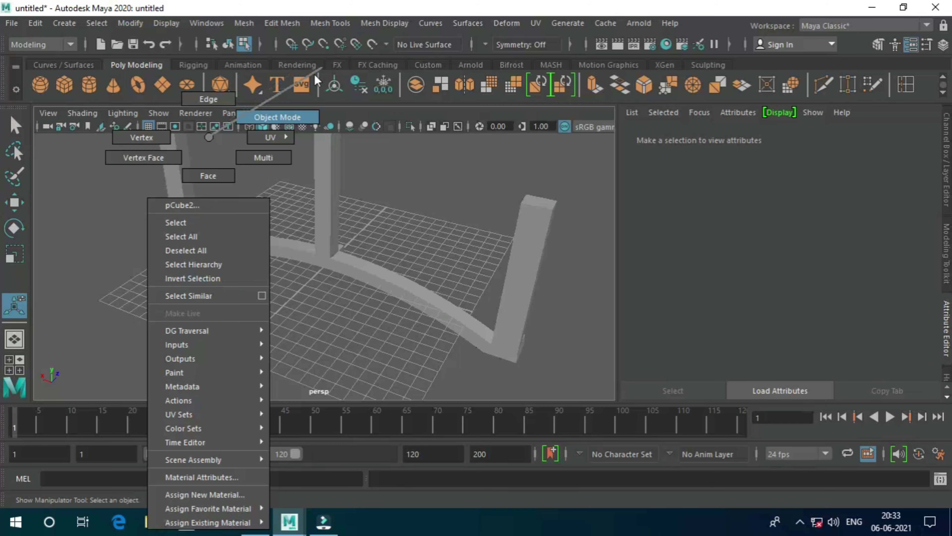
Step: Widen the cap cube, move it right toward the right post, and maximize the front view
{"action": "right_click_drag", "start_coordinate": [209, 314], "coordinate": [285, 117]}
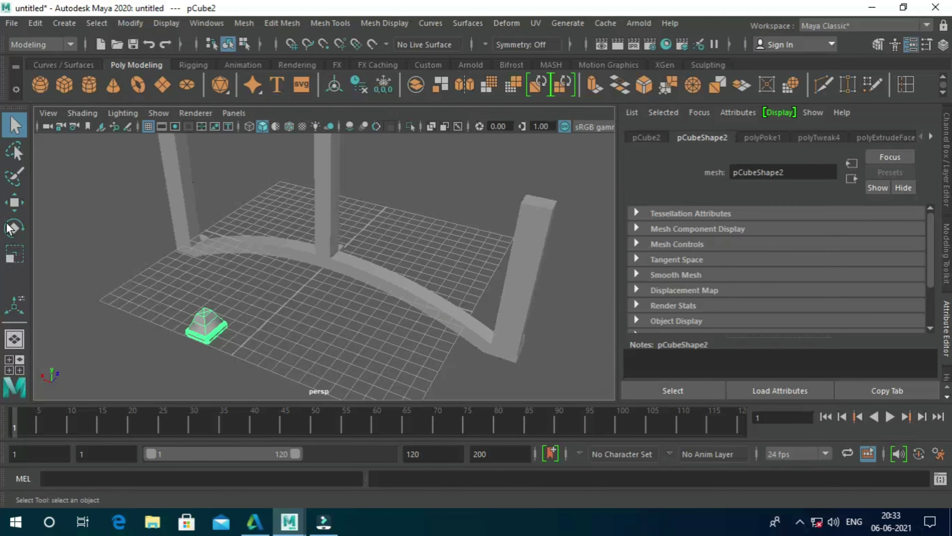
{"action": "left_click", "coordinate": [15, 257]}
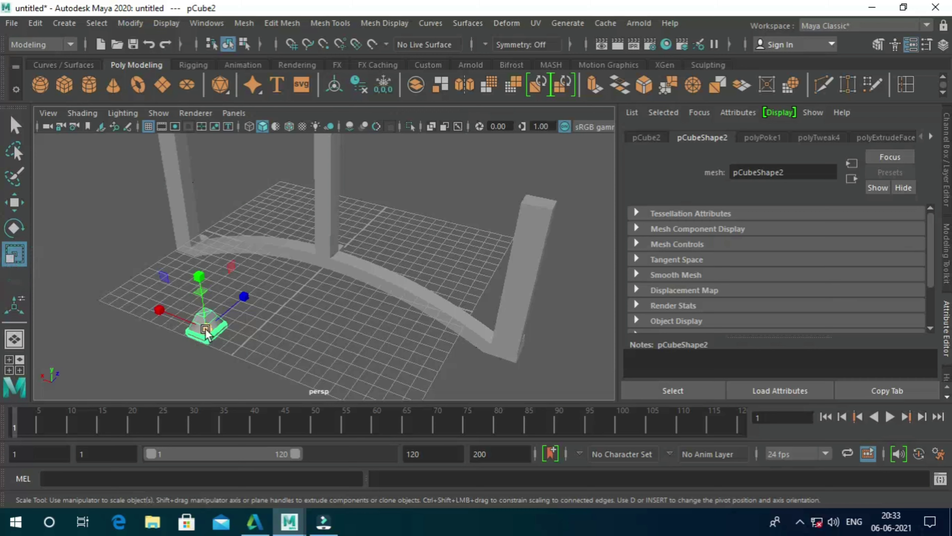
{"action": "mouse_move", "coordinate": [206, 325]}
{"action": "left_mouse_down"}
{"action": "mouse_move", "coordinate": [246, 360]}
{"action": "mouse_move", "coordinate": [157, 266]}
{"action": "mouse_move", "coordinate": [173, 200]}
{"action": "mouse_move", "coordinate": [238, 287]}
{"action": "mouse_move", "coordinate": [299, 331]}
{"action": "mouse_move", "coordinate": [309, 314]}
{"action": "left_mouse_up"}
{"action": "key", "text": "w"}
{"action": "mouse_move", "coordinate": [208, 282]}
{"action": "left_mouse_down"}
{"action": "mouse_move", "coordinate": [138, 297]}
{"action": "mouse_move", "coordinate": [231, 270]}
{"action": "mouse_move", "coordinate": [195, 272]}
{"action": "left_mouse_up"}
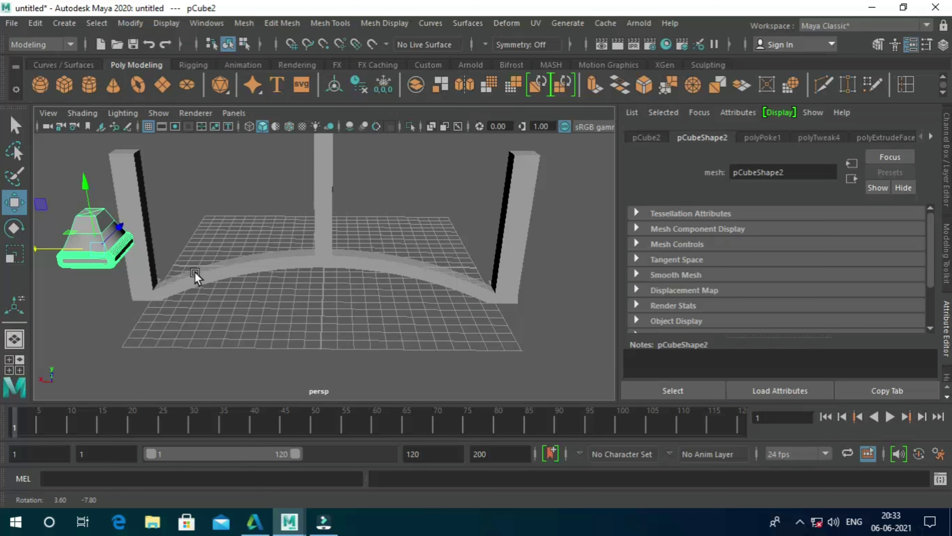
{"action": "key", "text": "space"}
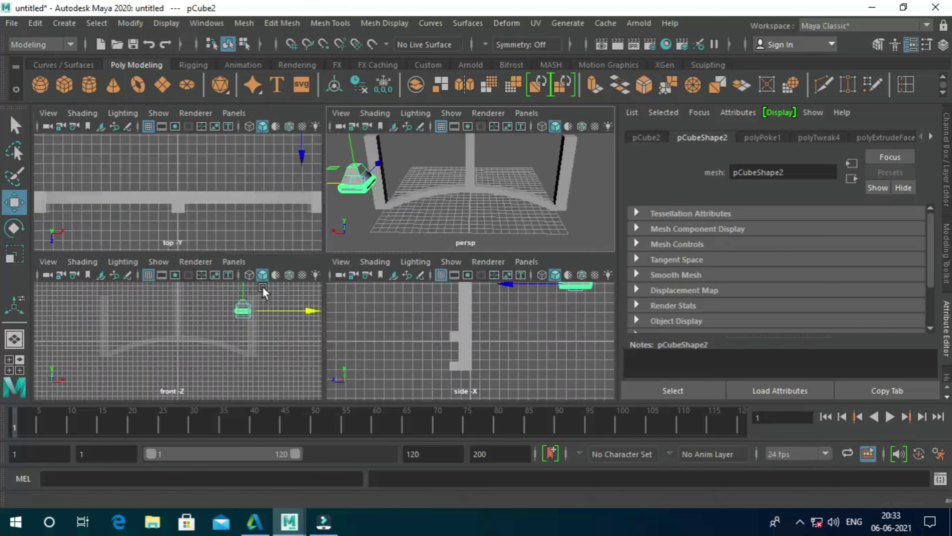
{"action": "left_click_drag", "start_coordinate": [291, 311], "coordinate": [317, 312]}
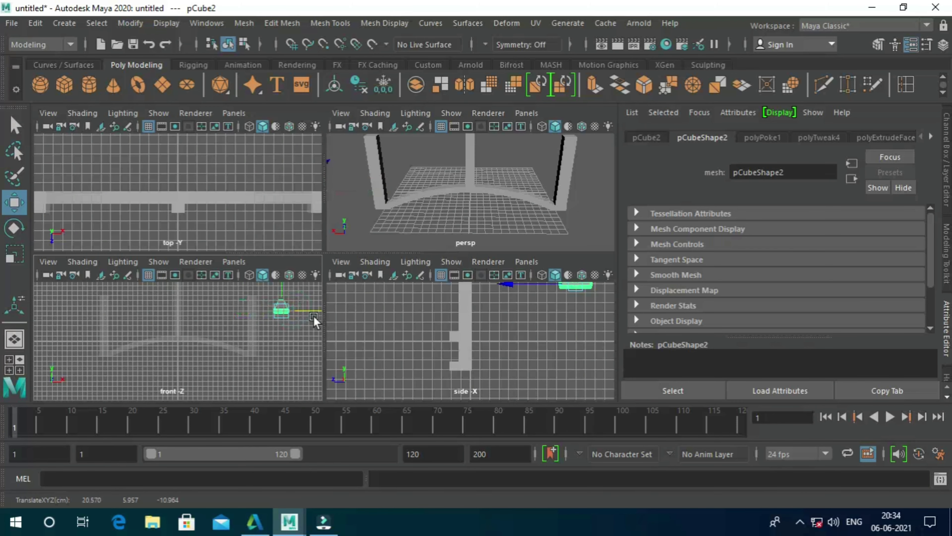
{"action": "left_click", "coordinate": [267, 333]}
{"action": "key", "text": "space"}
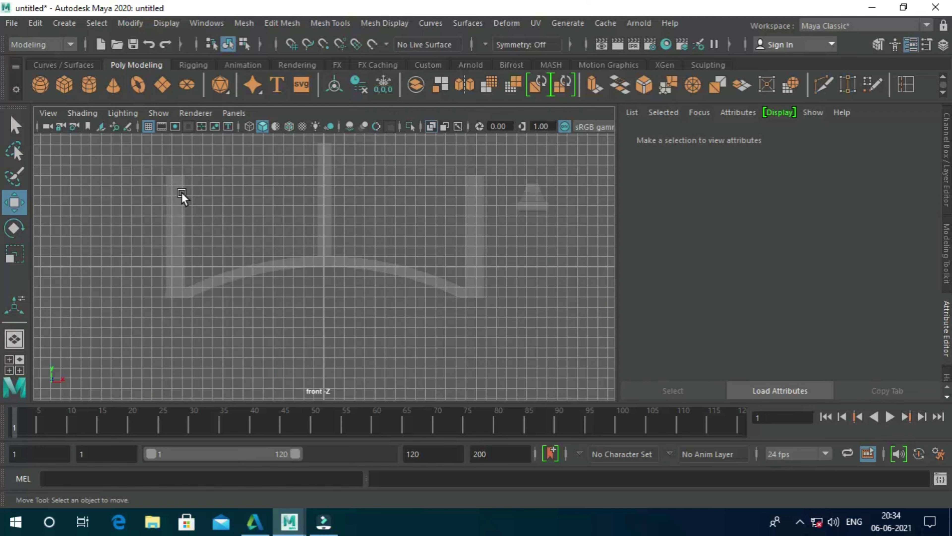
Step: Move the cap cube left and raise it up in the front view
{"action": "key", "text": "alt"}
{"action": "left_click", "coordinate": [531, 206]}
{"action": "left_click_drag", "start_coordinate": [587, 211], "coordinate": [532, 211]}
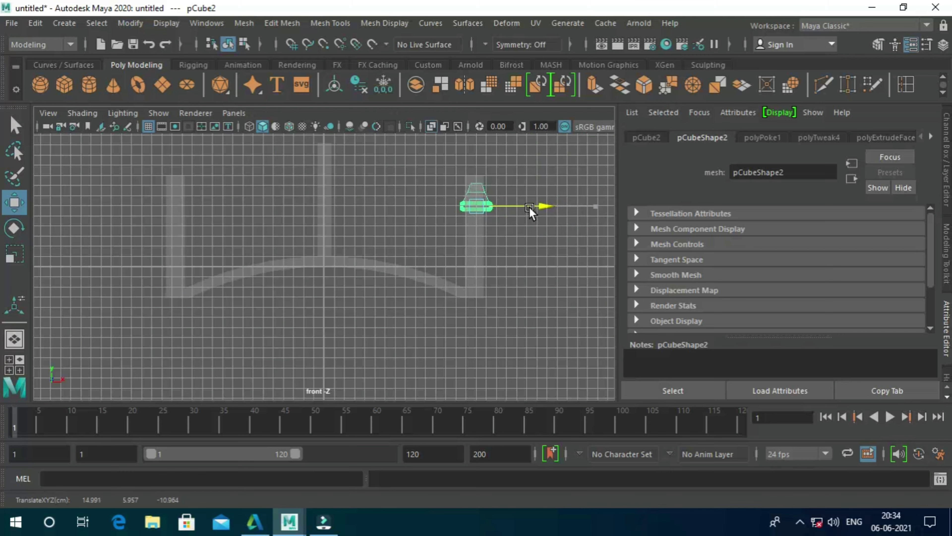
{"action": "left_click_drag", "start_coordinate": [479, 149], "coordinate": [474, 112]}
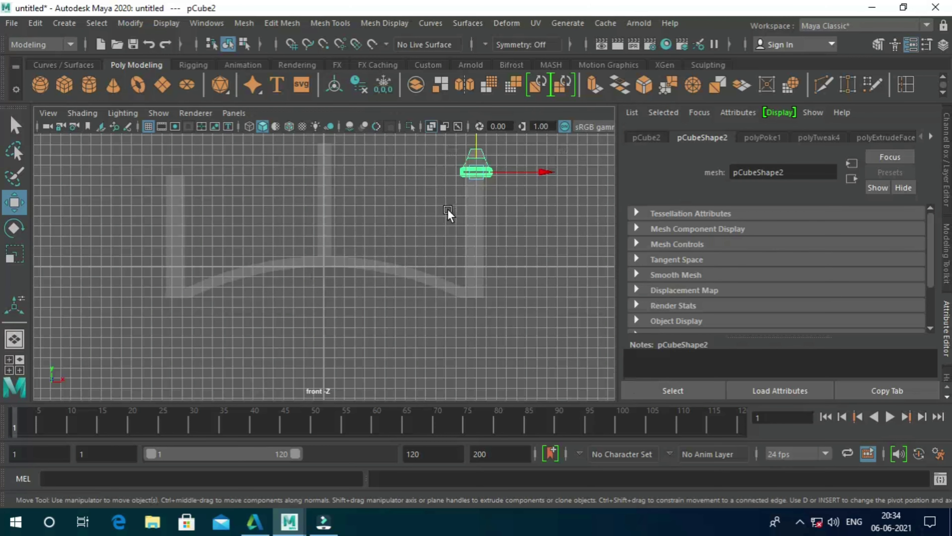
{"action": "key", "text": "space"}
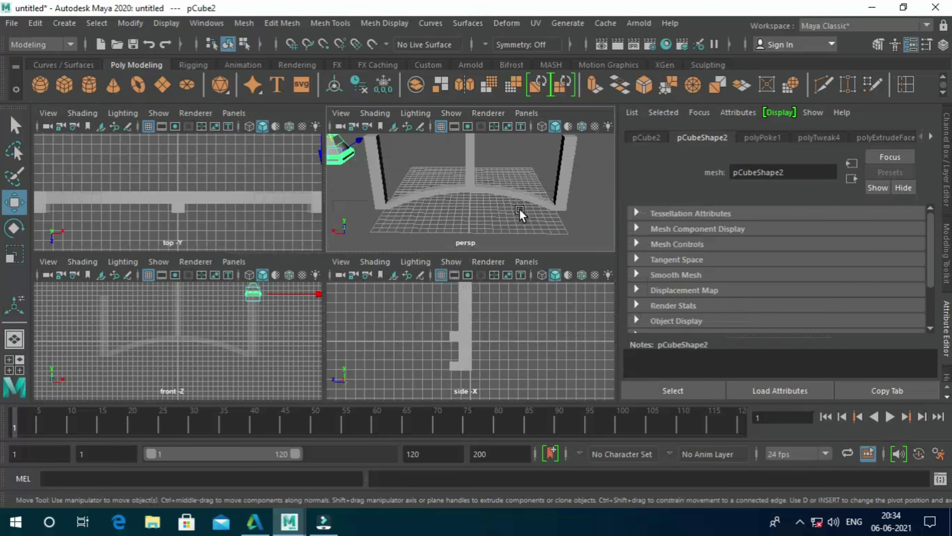
Step: Maximize the perspective view and tumble to a front-facing view of the arch
{"action": "key", "text": "space"}
{"action": "key", "text": "space"}
{"action": "left_click_drag", "start_coordinate": [501, 228], "coordinate": [496, 190]}
{"action": "key", "text": "space"}
{"action": "left_click_drag", "start_coordinate": [501, 216], "coordinate": [427, 222], "text": "alt"}
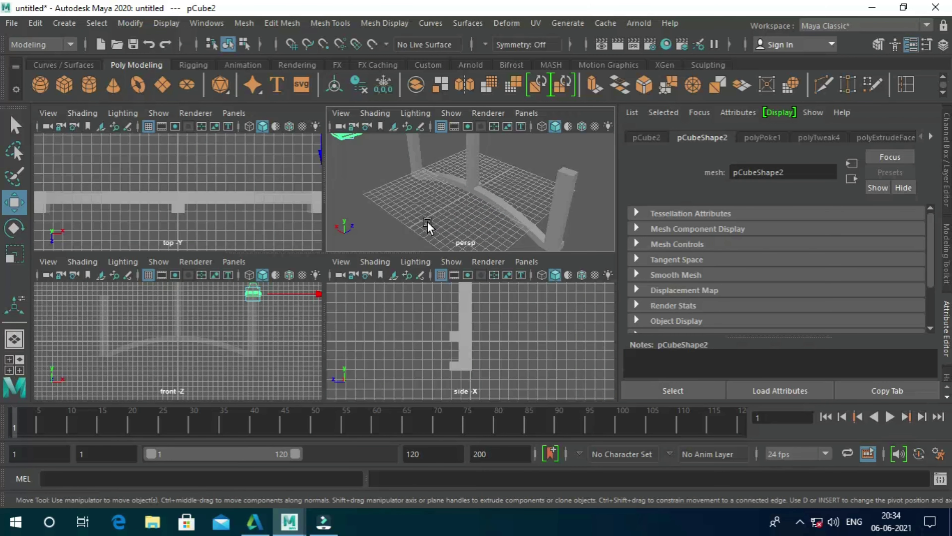
{"action": "left_click", "coordinate": [427, 222]}
{"action": "key", "text": "space"}
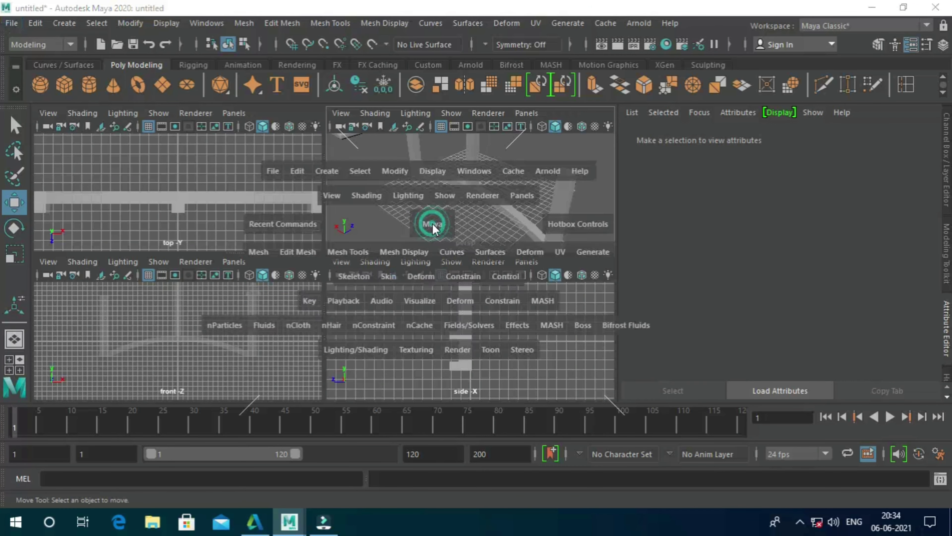
{"action": "mouse_move", "coordinate": [449, 219]}
{"action": "left_mouse_down", "text": "alt"}
{"action": "mouse_move", "coordinate": [425, 249]}
{"action": "mouse_move", "coordinate": [391, 190]}
{"action": "mouse_move", "coordinate": [368, 179]}
{"action": "left_mouse_up", "text": "alt"}
{"action": "mouse_move", "coordinate": [390, 187]}
{"action": "left_mouse_down", "text": "alt"}
{"action": "mouse_move", "coordinate": [495, 181]}
{"action": "mouse_move", "coordinate": [521, 191]}
{"action": "mouse_move", "coordinate": [487, 207]}
{"action": "left_mouse_up", "text": "alt"}
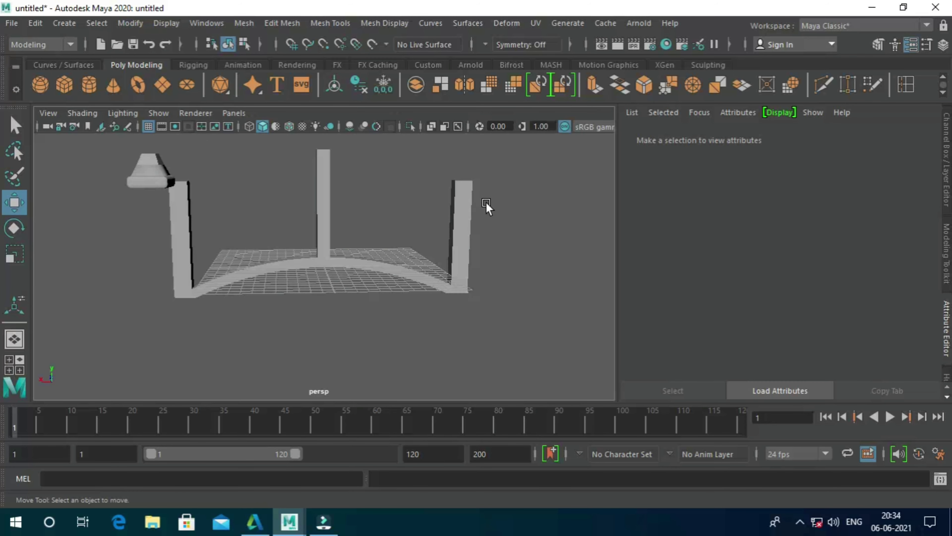
Step: Position the cap centred on top of the left pillar
{"action": "left_click", "coordinate": [157, 179]}
{"action": "left_click_drag", "start_coordinate": [270, 221], "coordinate": [298, 217], "text": "alt"}
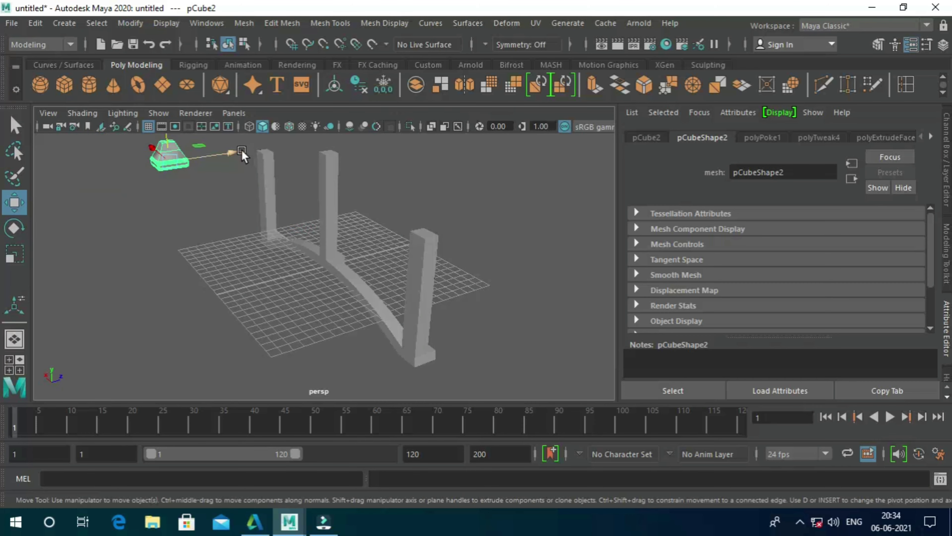
{"action": "left_click_drag", "start_coordinate": [233, 158], "coordinate": [330, 150]}
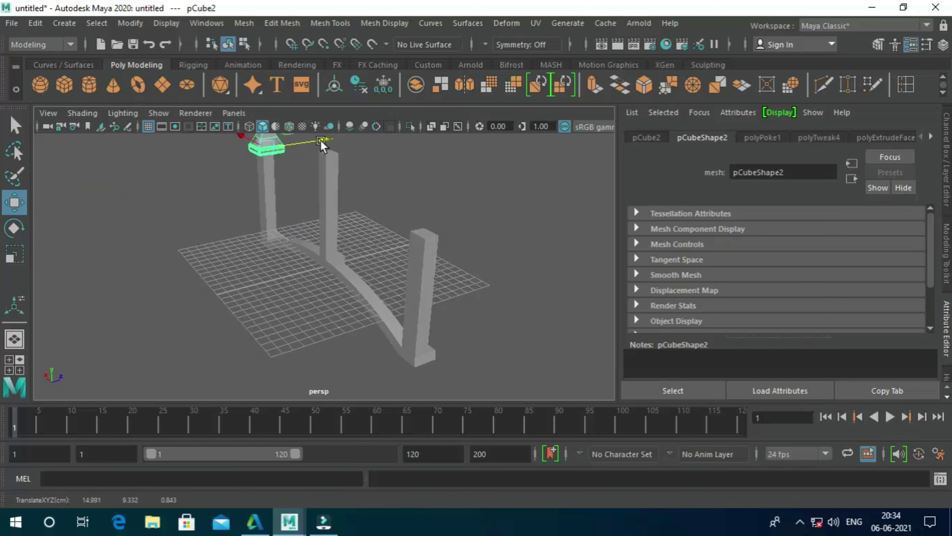
{"action": "mouse_move", "coordinate": [280, 203]}
{"action": "left_mouse_down", "text": "alt"}
{"action": "mouse_move", "coordinate": [372, 198]}
{"action": "mouse_move", "coordinate": [484, 158]}
{"action": "mouse_move", "coordinate": [516, 176]}
{"action": "left_mouse_up", "text": "alt"}
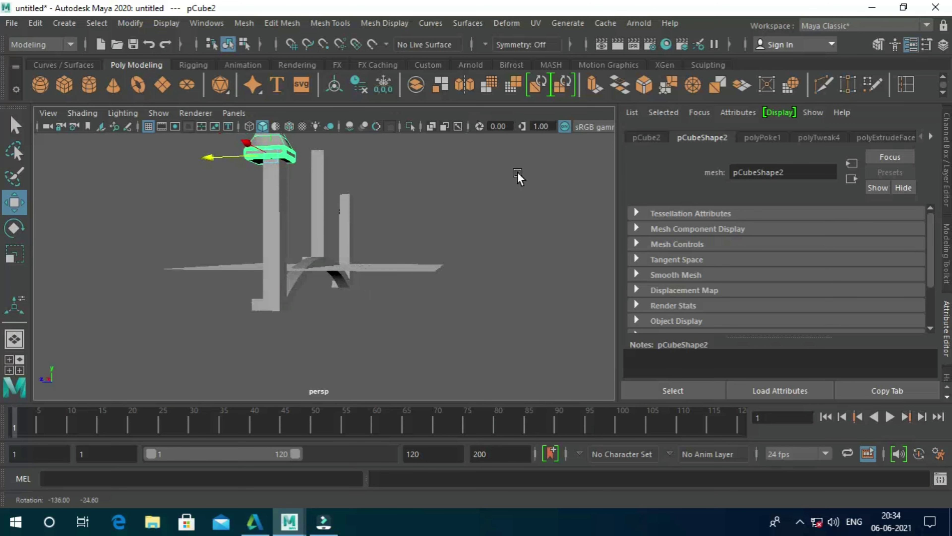
{"action": "left_click", "coordinate": [215, 160]}
{"action": "mouse_move", "coordinate": [216, 162]}
{"action": "left_mouse_down"}
{"action": "mouse_move", "coordinate": [374, 235]}
{"action": "mouse_move", "coordinate": [233, 276]}
{"action": "left_mouse_up"}
Step: Duplicate the cap onto the right pillar and again onto the middle pillar
{"action": "key", "text": "ctrl+d"}
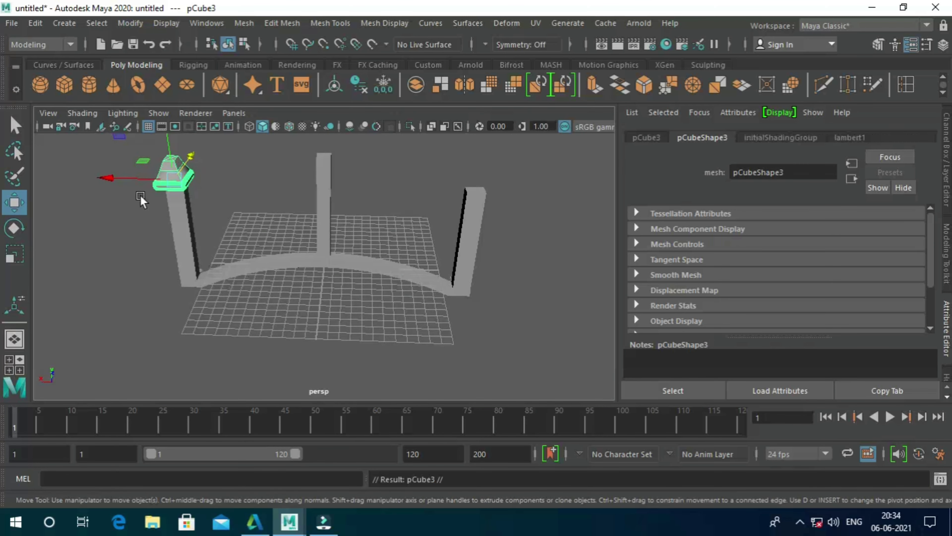
{"action": "left_click_drag", "start_coordinate": [127, 178], "coordinate": [408, 232]}
{"action": "mouse_move", "coordinate": [411, 284]}
{"action": "left_mouse_down", "text": "alt"}
{"action": "mouse_move", "coordinate": [204, 240]}
{"action": "mouse_move", "coordinate": [318, 290]}
{"action": "mouse_move", "coordinate": [372, 287]}
{"action": "left_mouse_up", "text": "alt"}
{"action": "key", "text": "ctrl+d"}
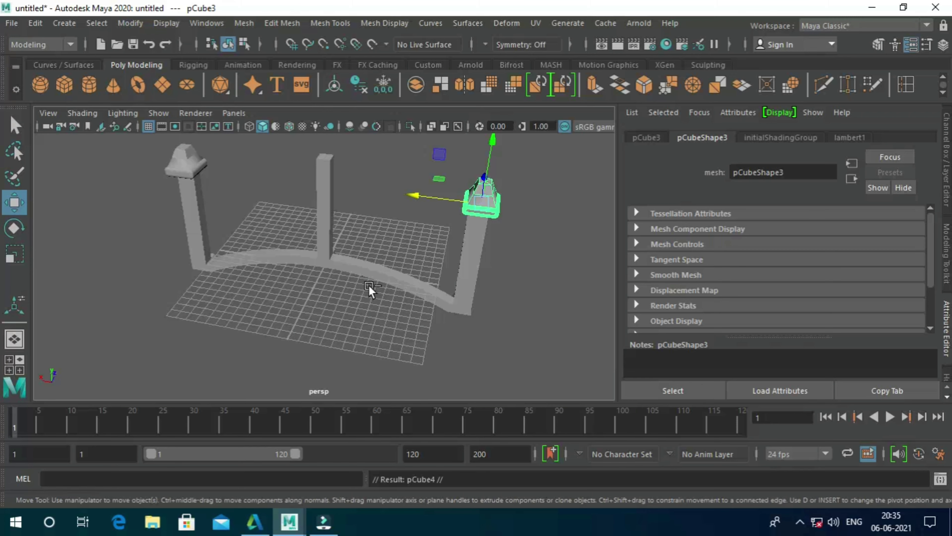
{"action": "left_click_drag", "start_coordinate": [414, 199], "coordinate": [267, 177]}
{"action": "left_click_drag", "start_coordinate": [326, 145], "coordinate": [325, 123]}
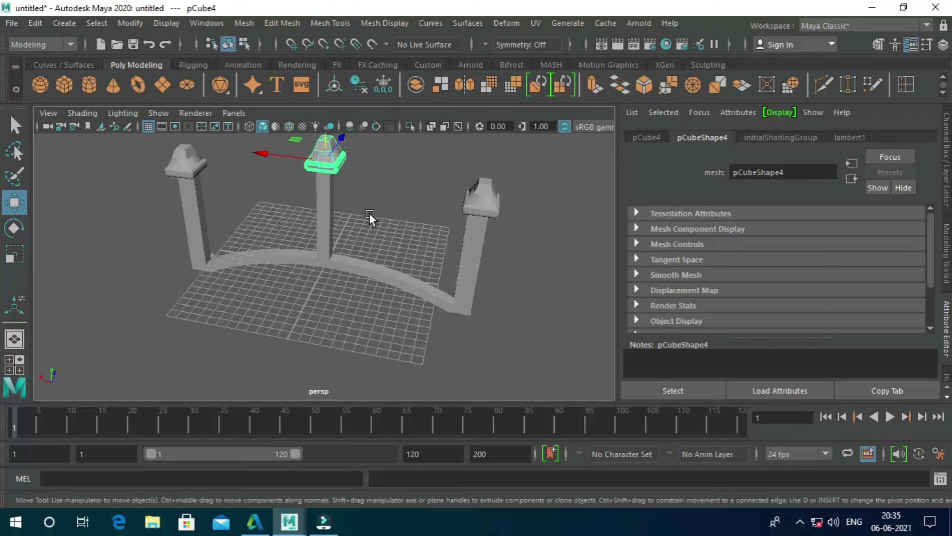
{"action": "mouse_move", "coordinate": [369, 218]}
{"action": "left_mouse_down", "text": "alt"}
{"action": "mouse_move", "coordinate": [468, 188]}
{"action": "mouse_move", "coordinate": [448, 144]}
{"action": "mouse_move", "coordinate": [559, 154]}
{"action": "mouse_move", "coordinate": [561, 177]}
{"action": "mouse_move", "coordinate": [512, 190]}
{"action": "mouse_move", "coordinate": [357, 163]}
{"action": "mouse_move", "coordinate": [318, 140]}
{"action": "mouse_move", "coordinate": [249, 218]}
{"action": "left_mouse_up", "text": "alt"}
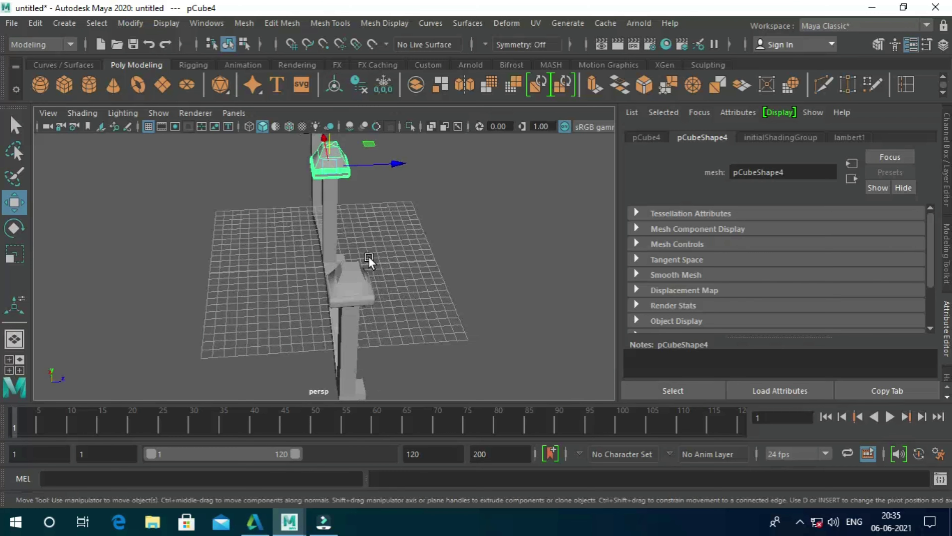
{"action": "mouse_move", "coordinate": [378, 261]}
{"action": "left_mouse_down", "text": "alt"}
{"action": "mouse_move", "coordinate": [353, 282]}
{"action": "mouse_move", "coordinate": [295, 255]}
{"action": "mouse_move", "coordinate": [607, 238]}
{"action": "left_mouse_up", "text": "alt"}
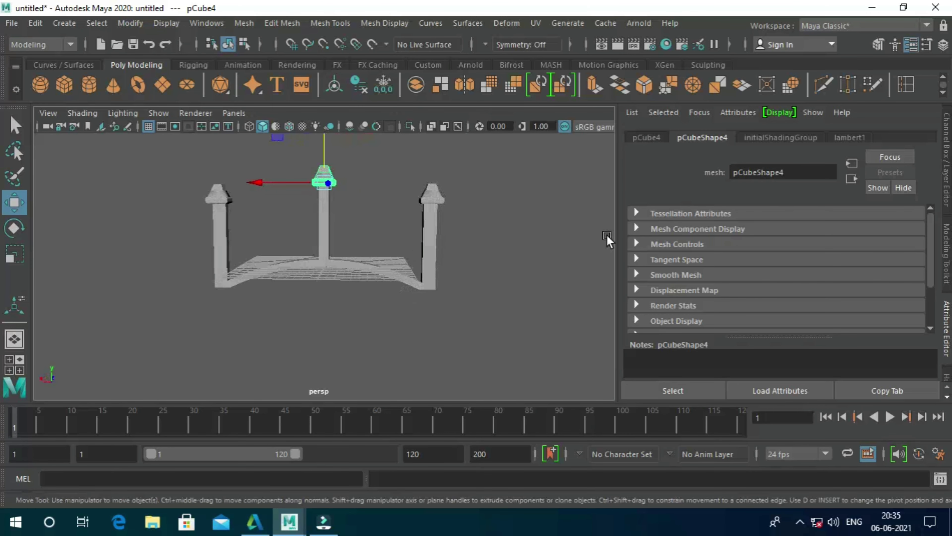
Step: Draw a new polygon cube, pCube5, below the arch
{"action": "left_click", "coordinate": [64, 84]}
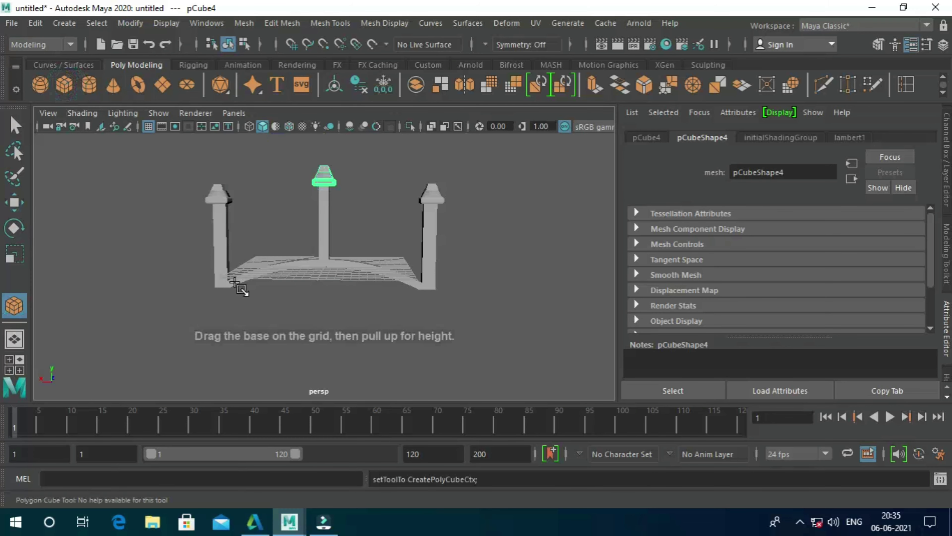
{"action": "left_click_drag", "start_coordinate": [250, 299], "coordinate": [279, 298]}
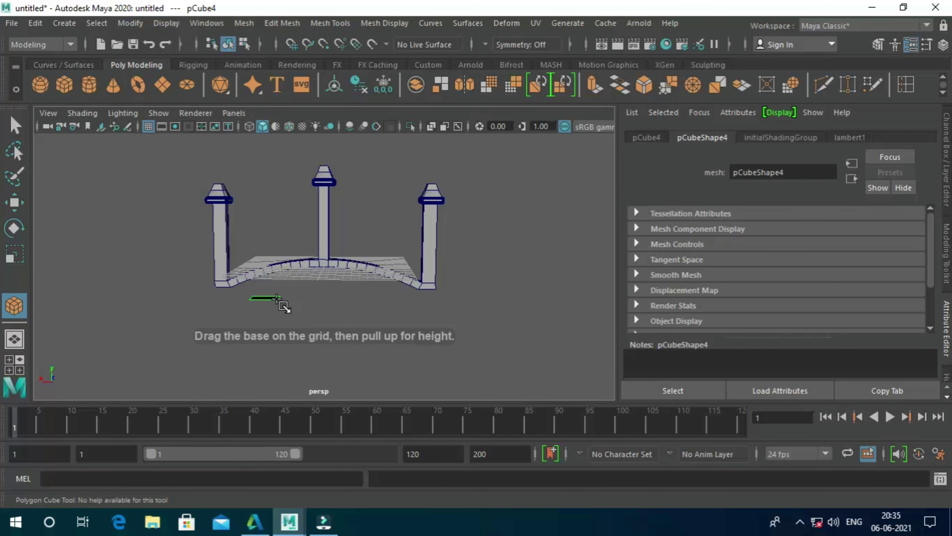
{"action": "left_click_drag", "start_coordinate": [279, 298], "coordinate": [288, 276]}
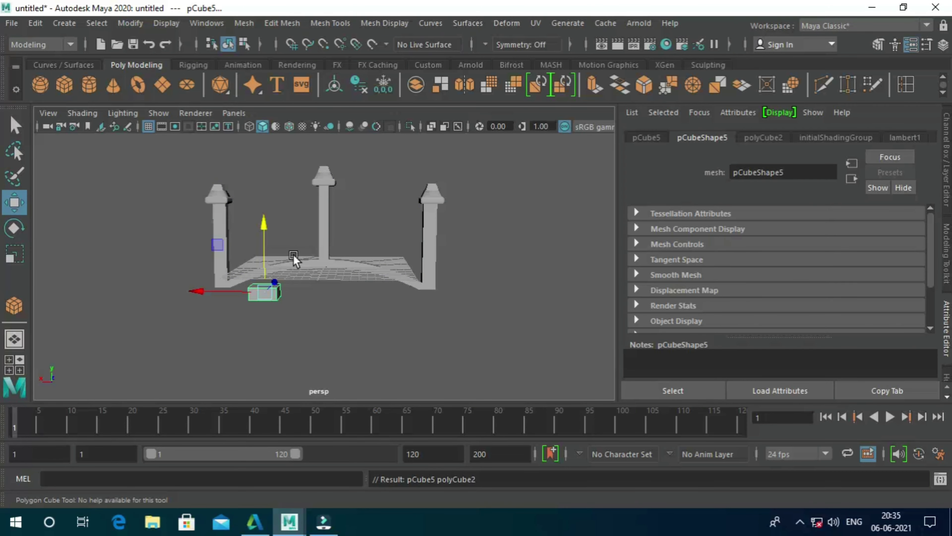
{"action": "left_click", "coordinate": [146, 334]}
{"action": "left_click", "coordinate": [258, 288]}
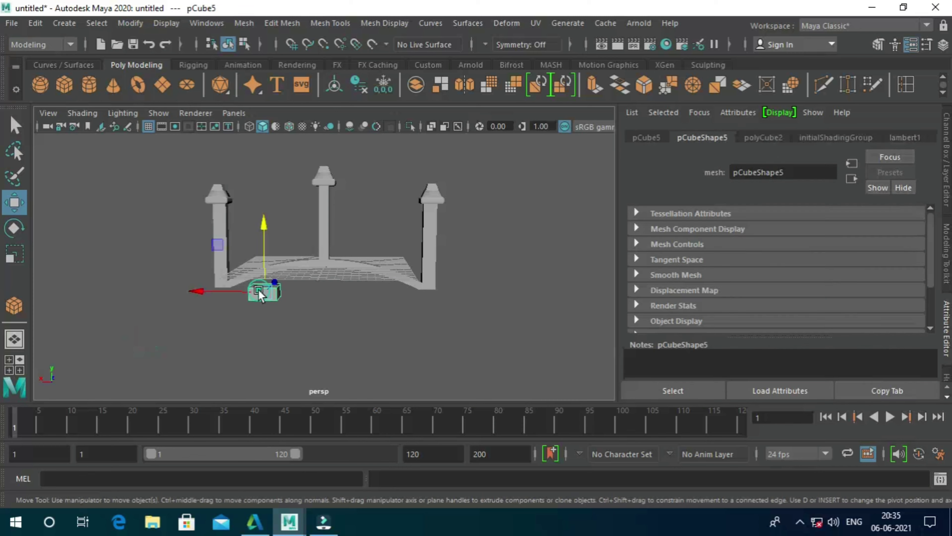
Step: Scale pCube5 into a thin, wide plank: lower height, squashed depth, longer length
{"action": "left_click", "coordinate": [14, 255]}
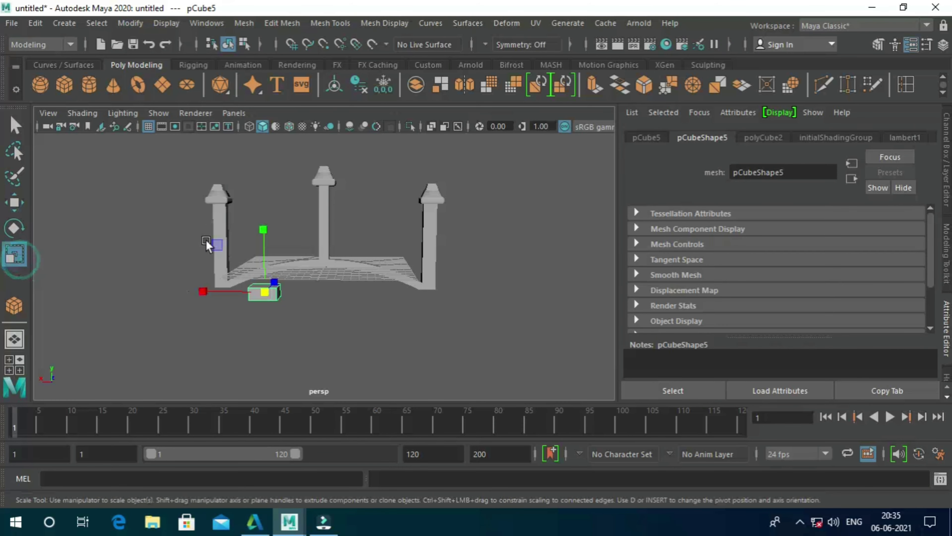
{"action": "left_click_drag", "start_coordinate": [256, 230], "coordinate": [262, 232]}
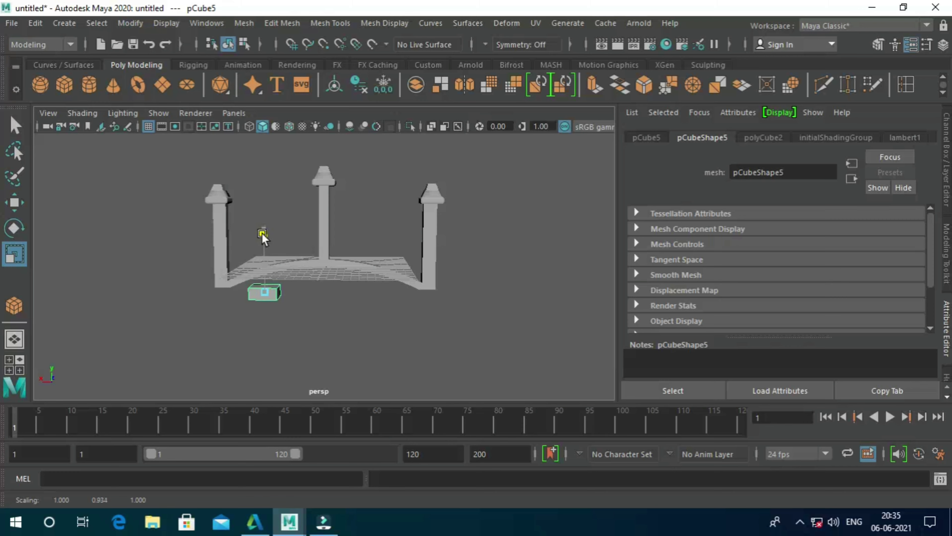
{"action": "left_click_drag", "start_coordinate": [262, 235], "coordinate": [263, 236]}
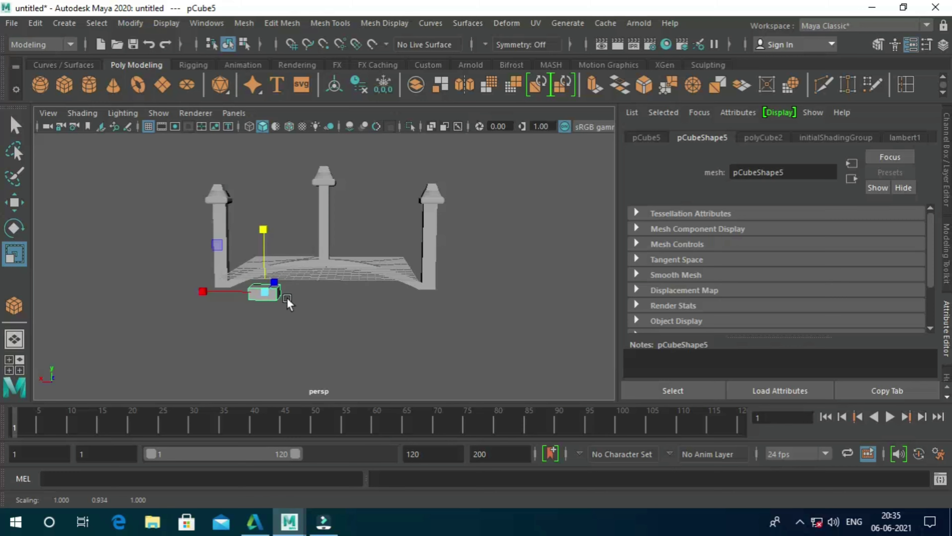
{"action": "mouse_move", "coordinate": [287, 302]}
{"action": "left_mouse_down", "text": "alt"}
{"action": "mouse_move", "coordinate": [234, 322]}
{"action": "mouse_move", "coordinate": [203, 299]}
{"action": "left_mouse_up", "text": "alt"}
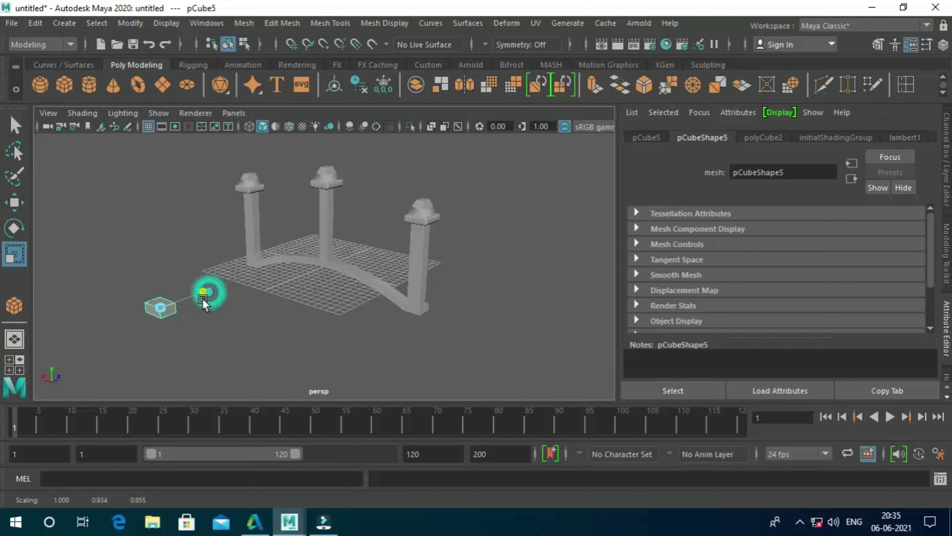
{"action": "left_click_drag", "start_coordinate": [221, 333], "coordinate": [283, 324], "text": "alt"}
{"action": "left_click_drag", "start_coordinate": [254, 252], "coordinate": [259, 240]}
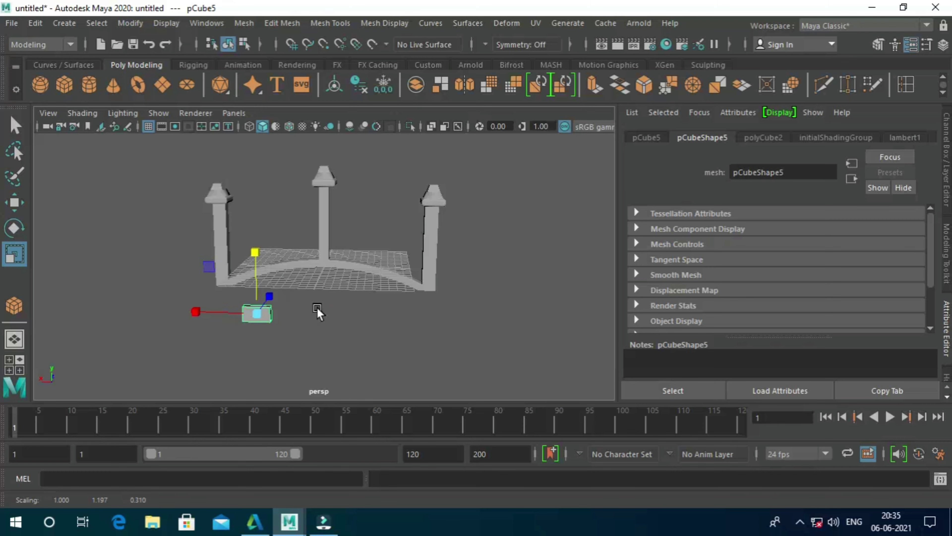
{"action": "mouse_move", "coordinate": [316, 312]}
{"action": "left_mouse_down", "text": "alt"}
{"action": "mouse_move", "coordinate": [242, 328]}
{"action": "mouse_move", "coordinate": [345, 289]}
{"action": "mouse_move", "coordinate": [296, 277]}
{"action": "mouse_move", "coordinate": [314, 251]}
{"action": "left_mouse_up", "text": "alt"}
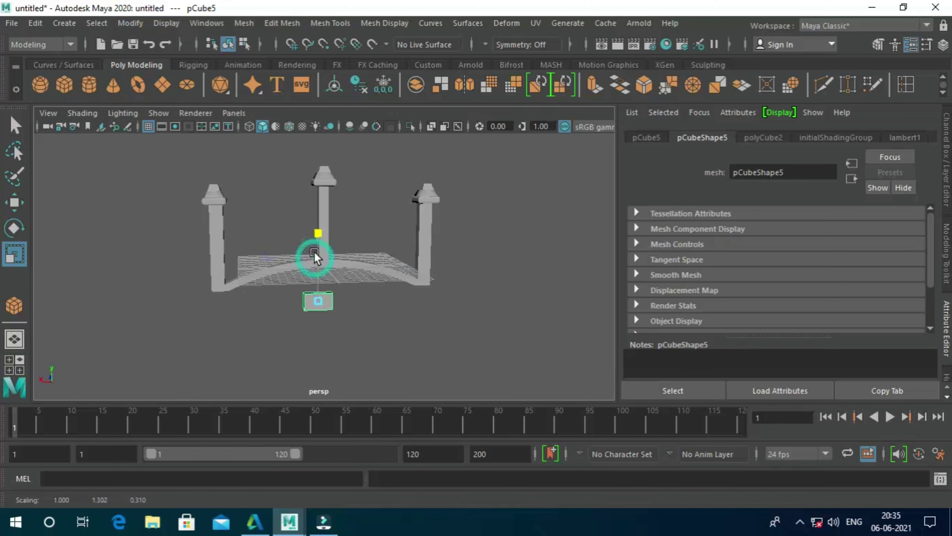
{"action": "left_click_drag", "start_coordinate": [268, 303], "coordinate": [248, 308]}
{"action": "mouse_move", "coordinate": [290, 521]}
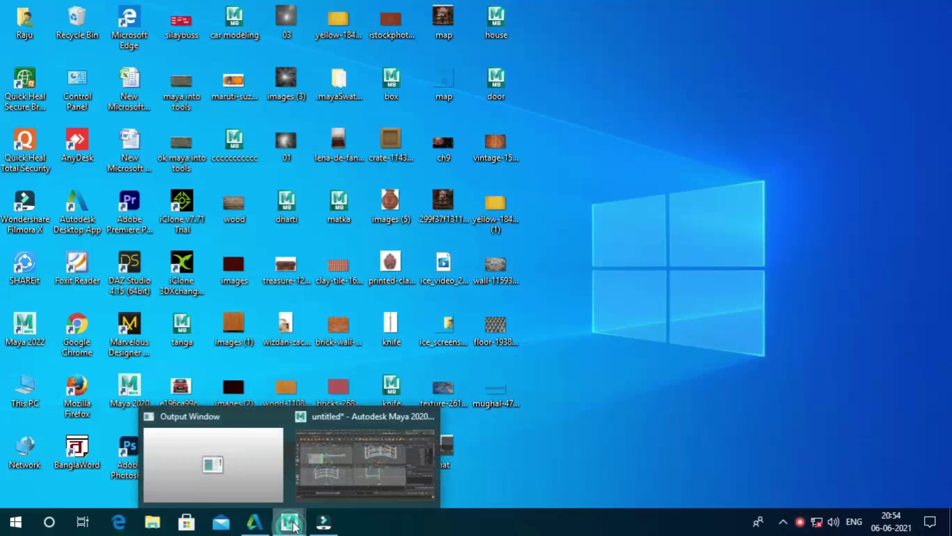
Step: Tilt plank pCube19 to follow the arch and shift it along the bridge
{"action": "left_click", "coordinate": [326, 461]}
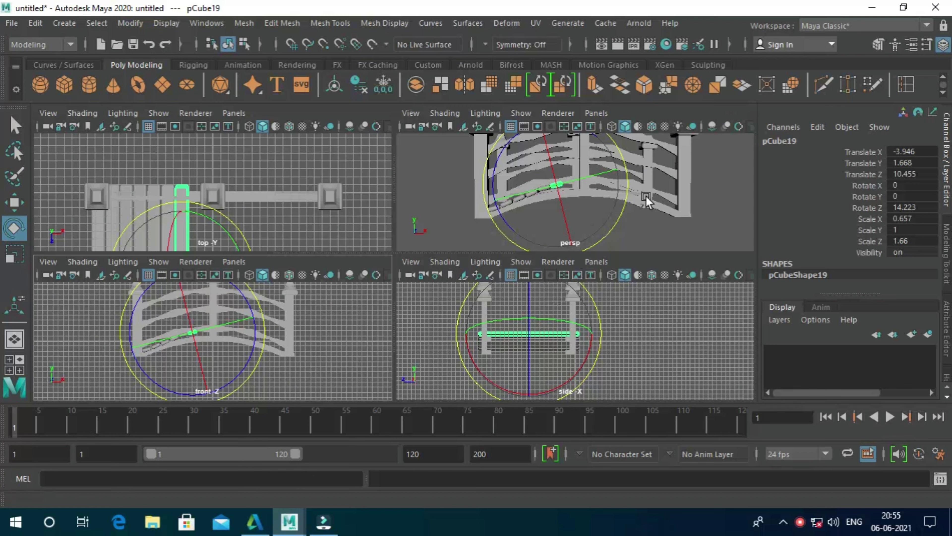
{"action": "left_click_drag", "start_coordinate": [631, 204], "coordinate": [629, 209]}
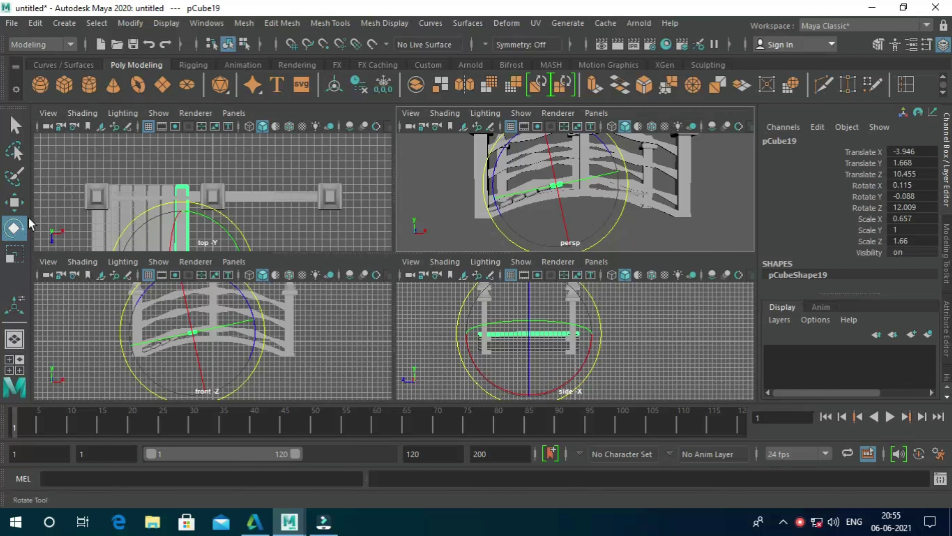
{"action": "left_click", "coordinate": [14, 202]}
{"action": "mouse_move", "coordinate": [600, 184]}
{"action": "left_mouse_down"}
{"action": "mouse_move", "coordinate": [600, 173]}
{"action": "mouse_move", "coordinate": [558, 159]}
{"action": "left_mouse_up"}
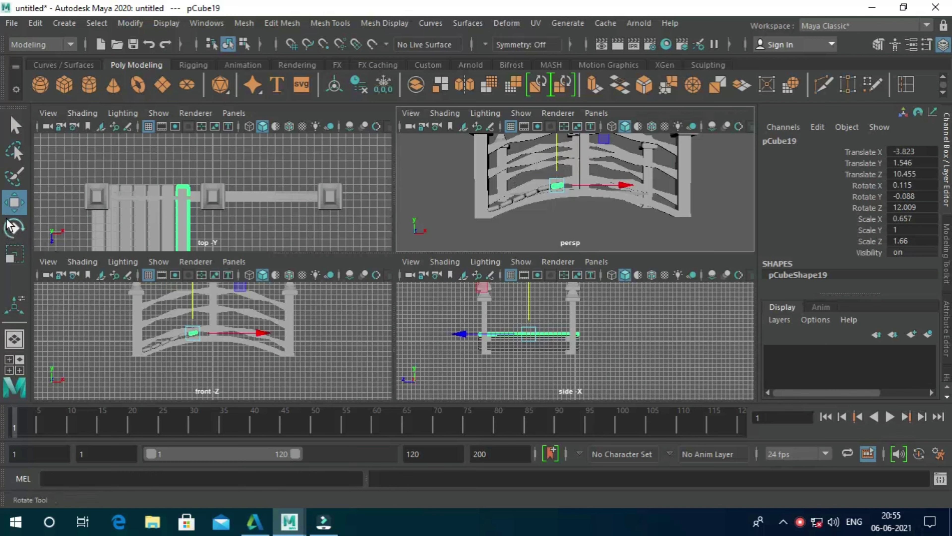
{"action": "key", "text": "e"}
{"action": "left_click_drag", "start_coordinate": [629, 180], "coordinate": [622, 198]}
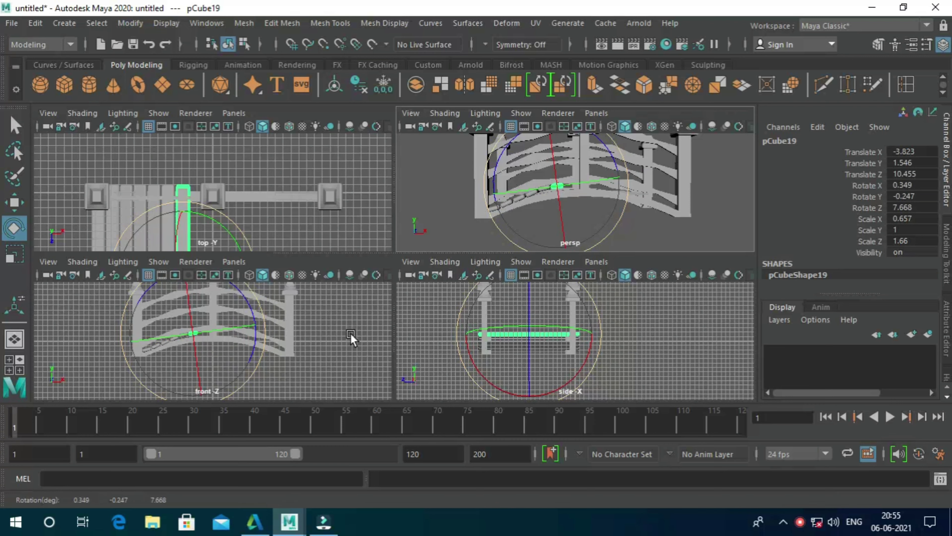
Step: Duplicate the plank and slide the copy along the bridge beside the first
{"action": "key", "text": "ctrl+d"}
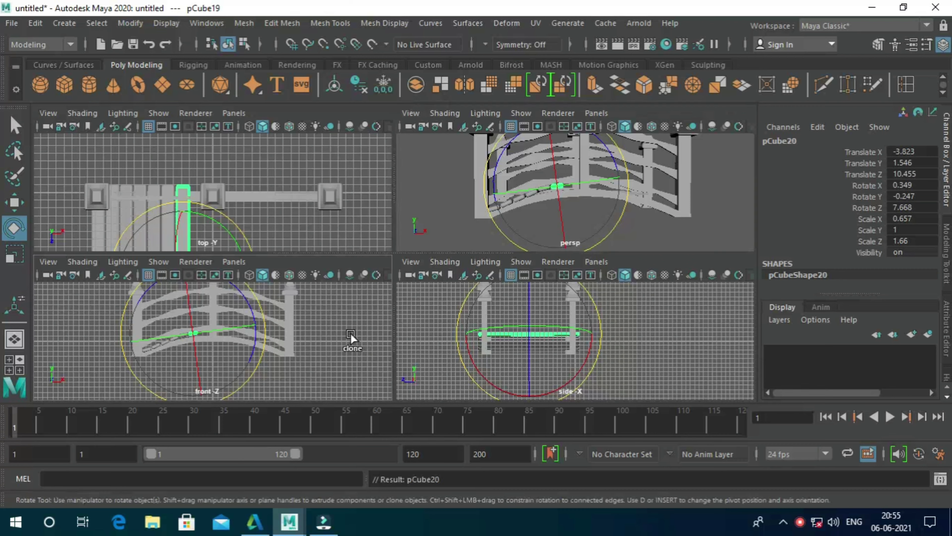
{"action": "left_click", "coordinate": [14, 202]}
{"action": "left_click_drag", "start_coordinate": [596, 186], "coordinate": [607, 184]}
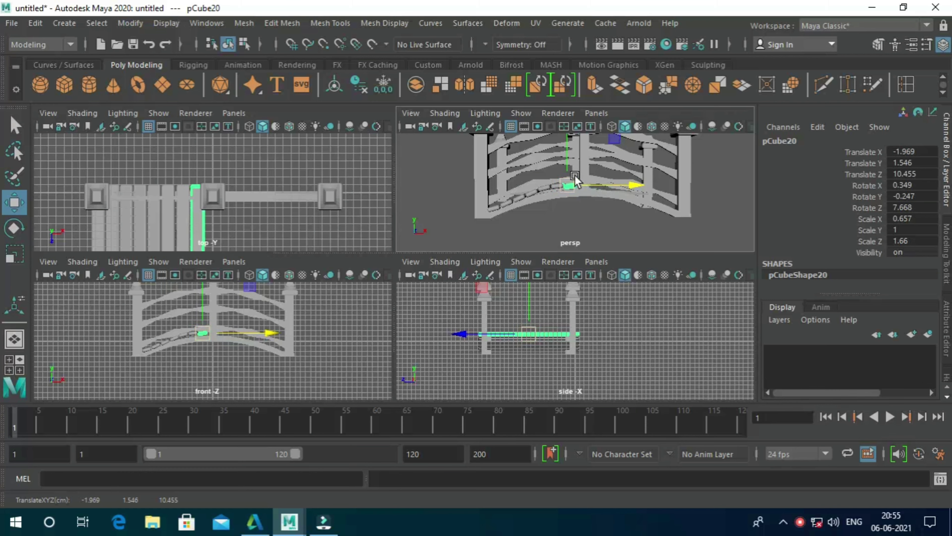
{"action": "left_click", "coordinate": [14, 227]}
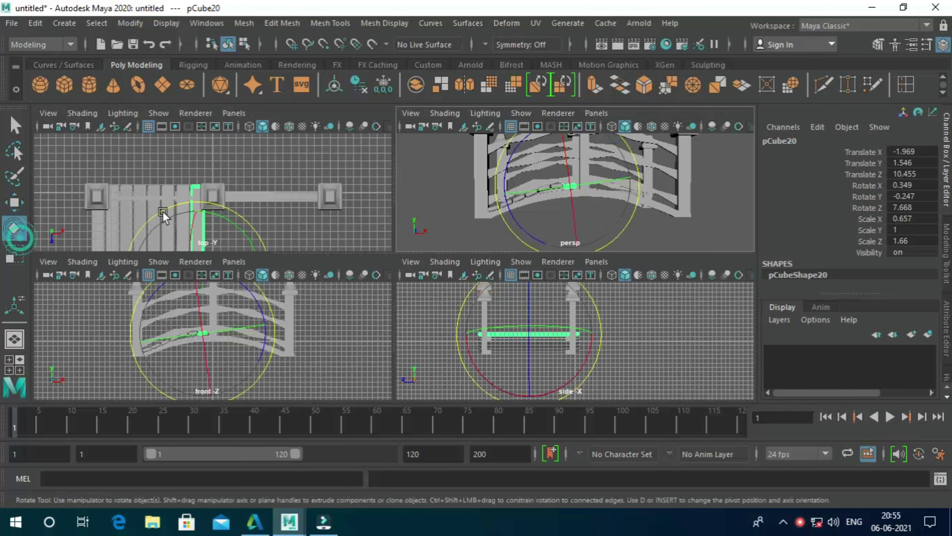
Step: Set the top plank to Rotate Z 5.071 and raise it to Translate Y 1.668
{"action": "left_click", "coordinate": [276, 315]}
{"action": "left_click_drag", "start_coordinate": [276, 314], "coordinate": [277, 319]}
{"action": "left_click", "coordinate": [15, 203]}
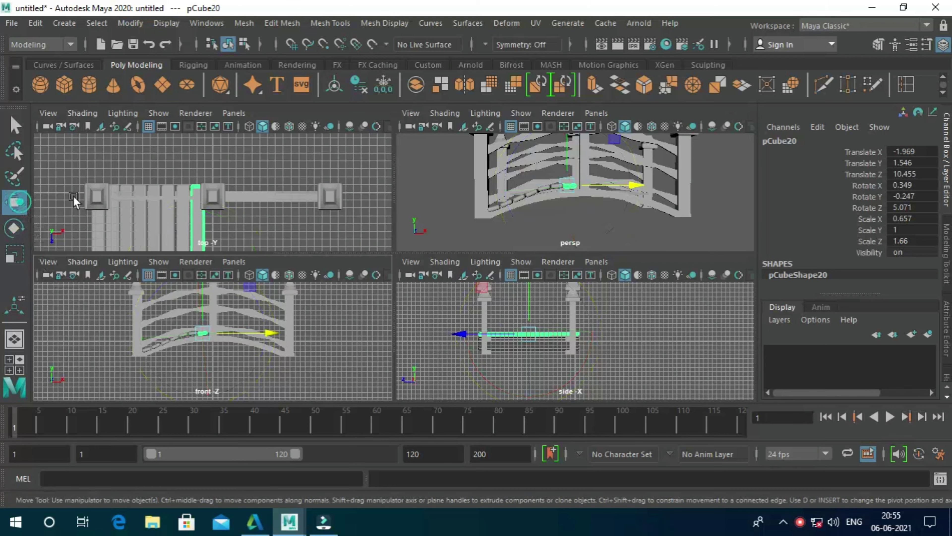
{"action": "left_click_drag", "start_coordinate": [564, 144], "coordinate": [567, 150]}
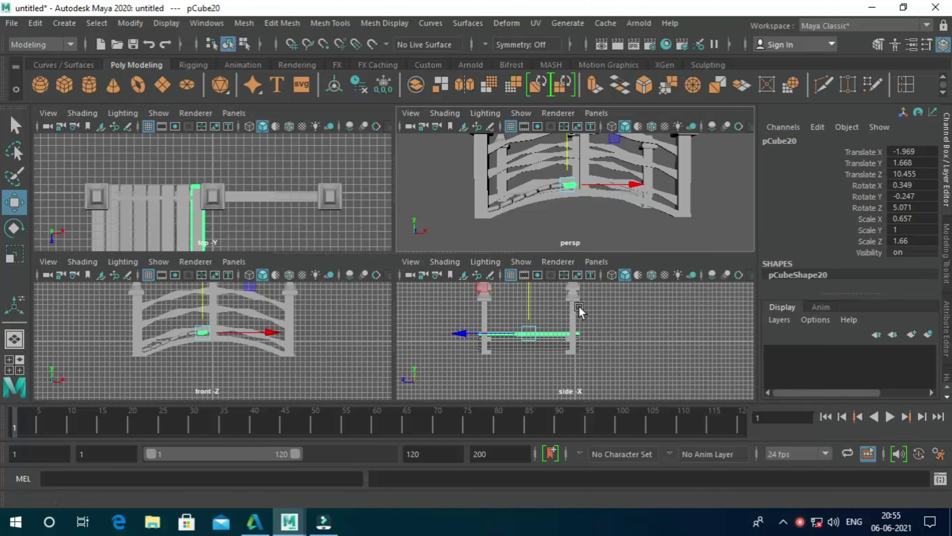
{"action": "key", "text": "space"}
{"action": "key", "text": "space"}
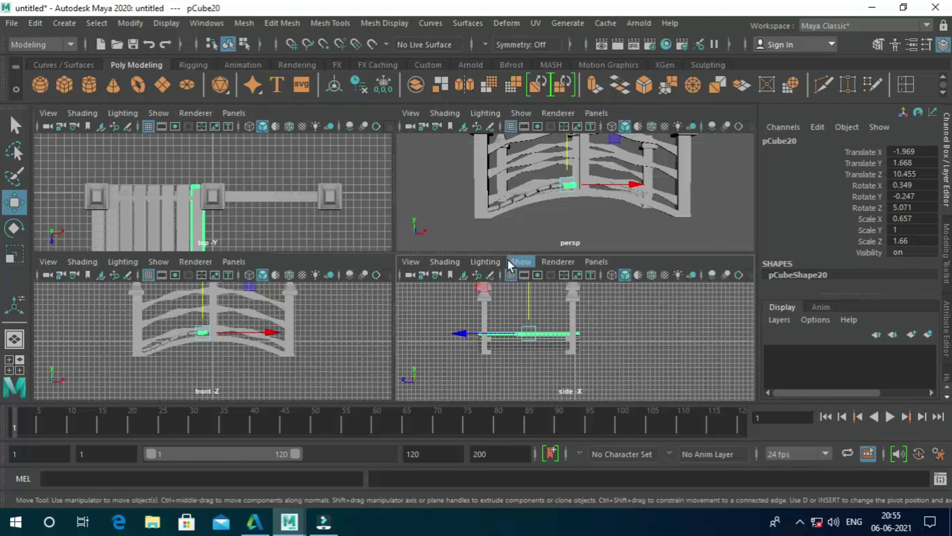
{"action": "left_click", "coordinate": [500, 254]}
{"action": "key", "text": "space"}
Step: Select the first-half deck planks from the bottom plank up to top plank pCube20
{"action": "mouse_move", "coordinate": [486, 304]}
{"action": "left_mouse_down", "text": "alt"}
{"action": "mouse_move", "coordinate": [579, 355]}
{"action": "mouse_move", "coordinate": [511, 345]}
{"action": "mouse_move", "coordinate": [472, 332]}
{"action": "mouse_move", "coordinate": [637, 338]}
{"action": "mouse_move", "coordinate": [681, 371]}
{"action": "mouse_move", "coordinate": [742, 366]}
{"action": "mouse_move", "coordinate": [648, 379]}
{"action": "mouse_move", "coordinate": [495, 347]}
{"action": "left_mouse_up", "text": "alt"}
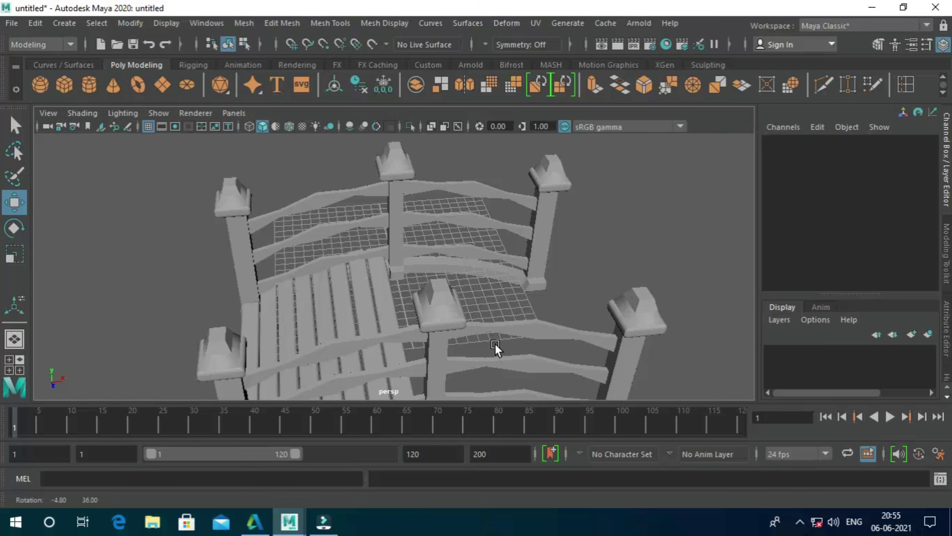
{"action": "mouse_move", "coordinate": [420, 315]}
{"action": "left_mouse_down", "text": "alt"}
{"action": "mouse_move", "coordinate": [510, 304]}
{"action": "mouse_move", "coordinate": [528, 292]}
{"action": "left_mouse_up", "text": "alt"}
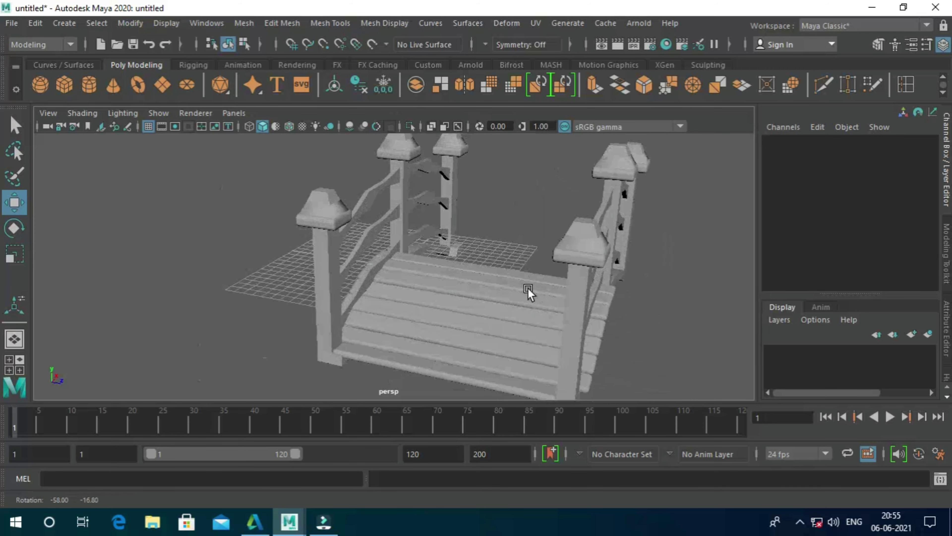
{"action": "left_click", "coordinate": [435, 379]}
{"action": "left_click", "coordinate": [500, 208]}
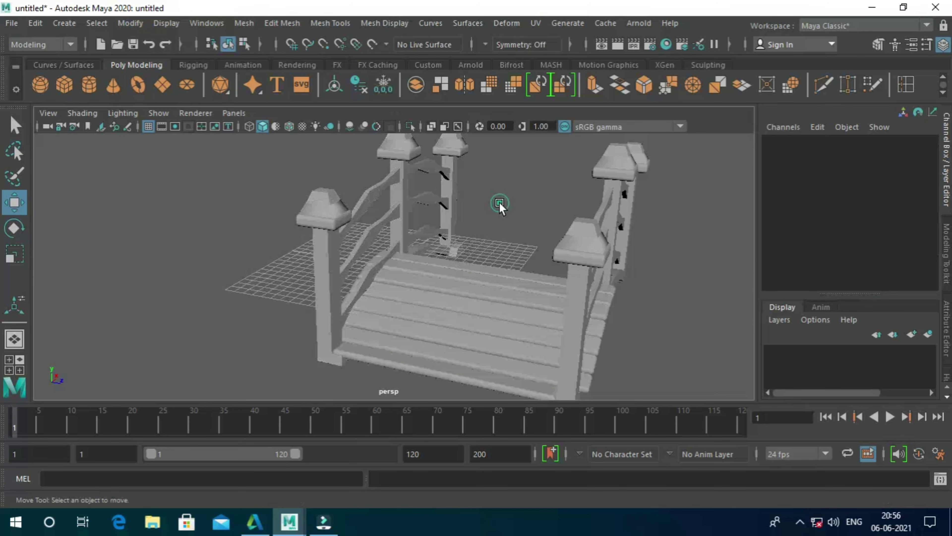
{"action": "left_click", "coordinate": [427, 360]}
{"action": "left_click", "coordinate": [425, 336], "text": "shift"}
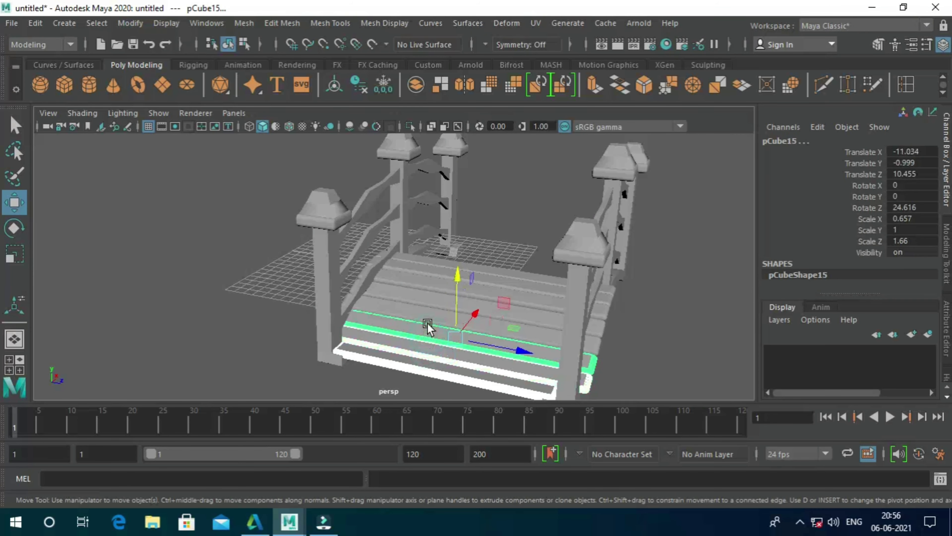
{"action": "left_click", "coordinate": [429, 309], "text": "shift"}
{"action": "left_click", "coordinate": [430, 302], "text": "shift"}
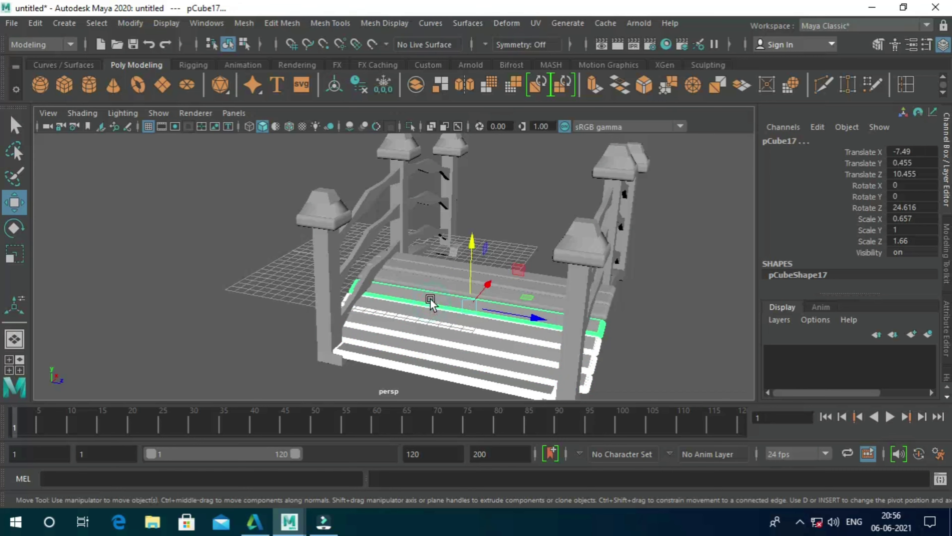
{"action": "left_click", "coordinate": [436, 278], "text": "shift"}
{"action": "left_click", "coordinate": [440, 258], "text": "shift"}
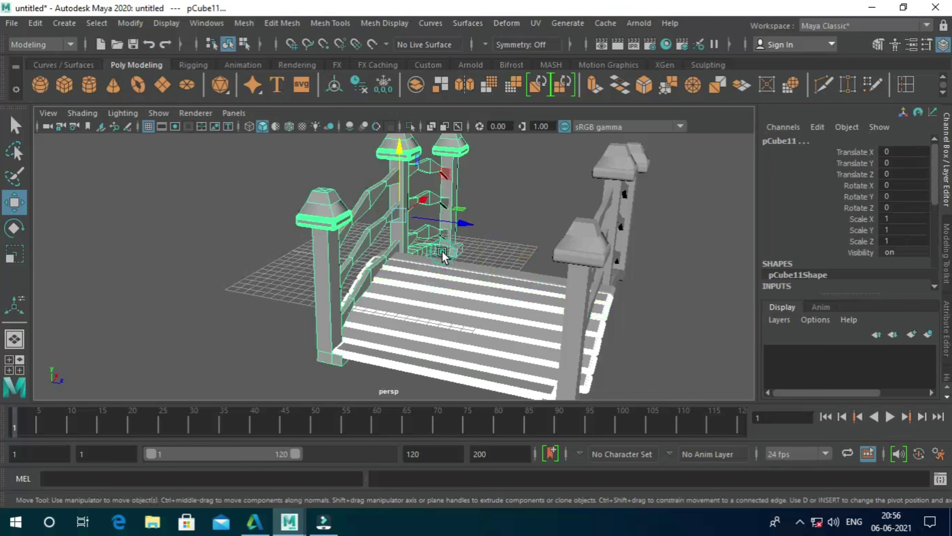
{"action": "left_click", "coordinate": [443, 263], "text": "shift"}
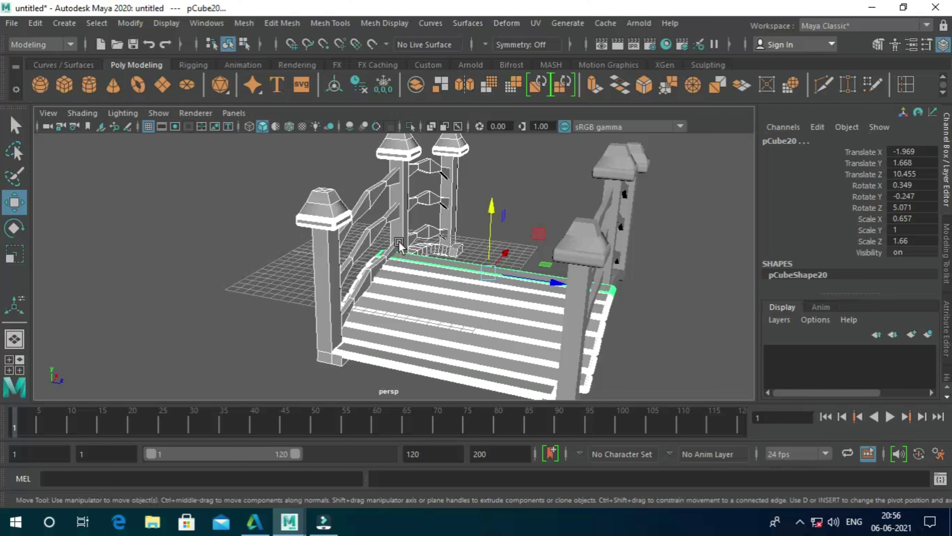
Step: Drop the railing from the selection, duplicate the planks, and move the copies to Translate X 17.889
{"action": "left_click", "coordinate": [399, 226], "text": "shift"}
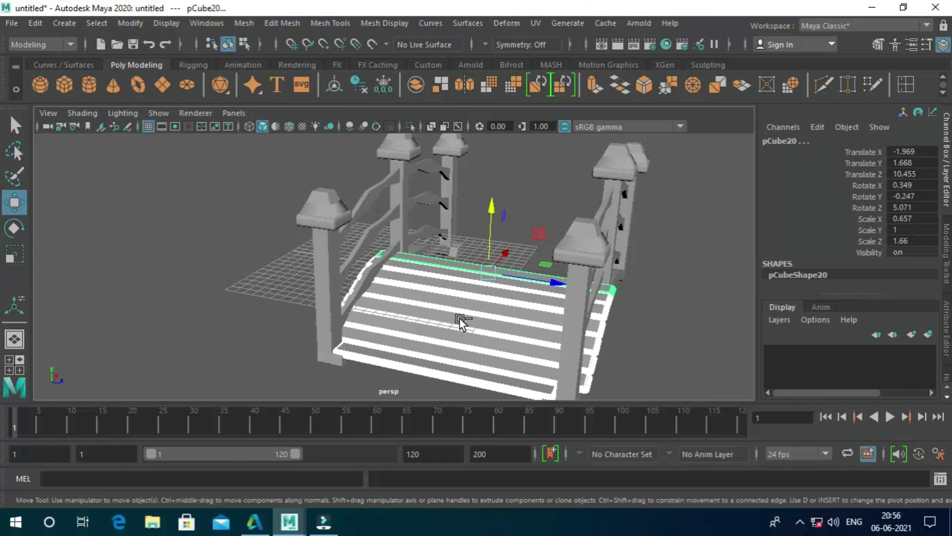
{"action": "key", "text": "ctrl+d"}
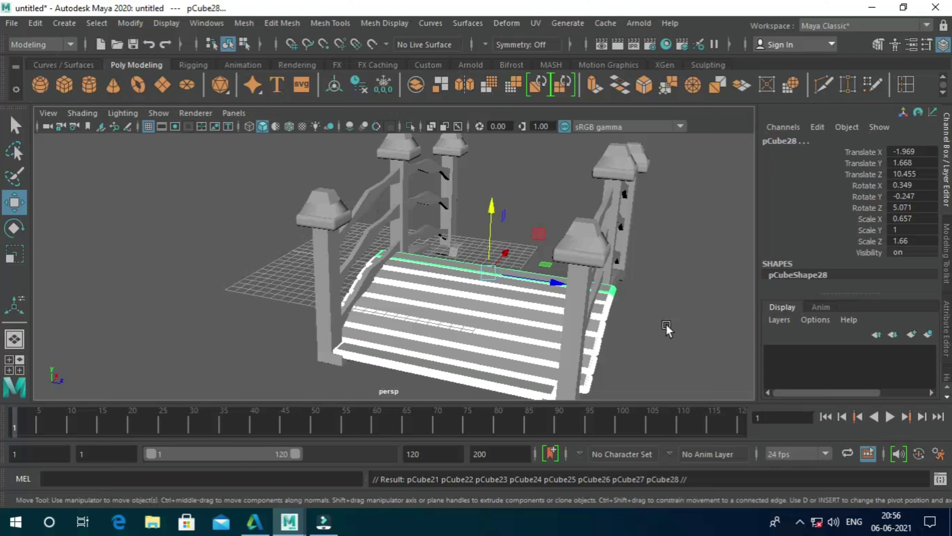
{"action": "left_click_drag", "start_coordinate": [663, 325], "coordinate": [557, 318], "text": "alt"}
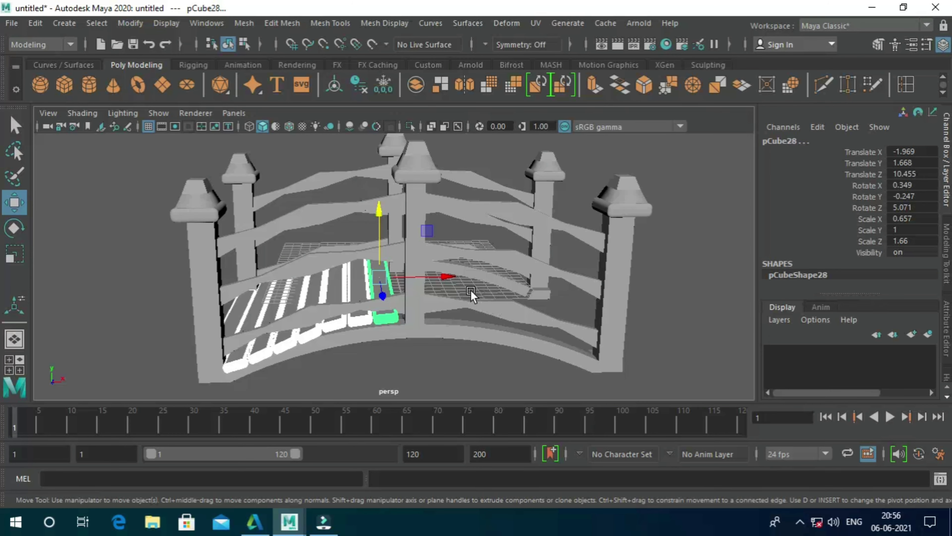
{"action": "left_click_drag", "start_coordinate": [454, 276], "coordinate": [675, 267]}
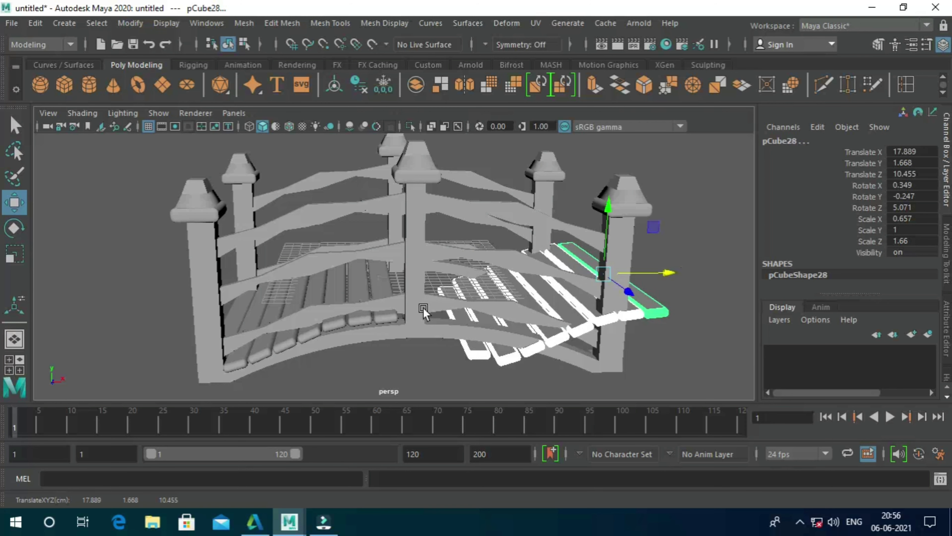
{"action": "key", "text": "space"}
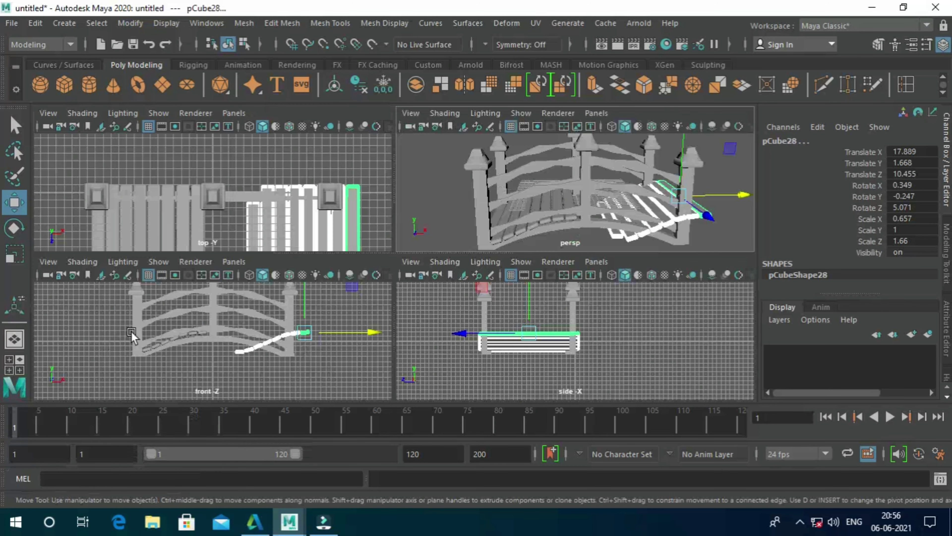
Step: Rotate the copied planks, then undo that rotation and the move
{"action": "key", "text": "e"}
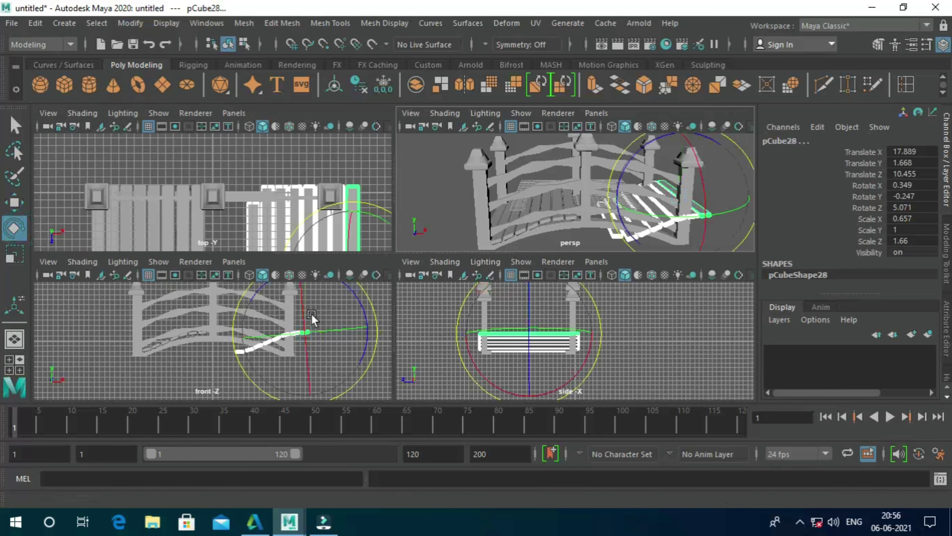
{"action": "left_click_drag", "start_coordinate": [342, 326], "coordinate": [325, 339]}
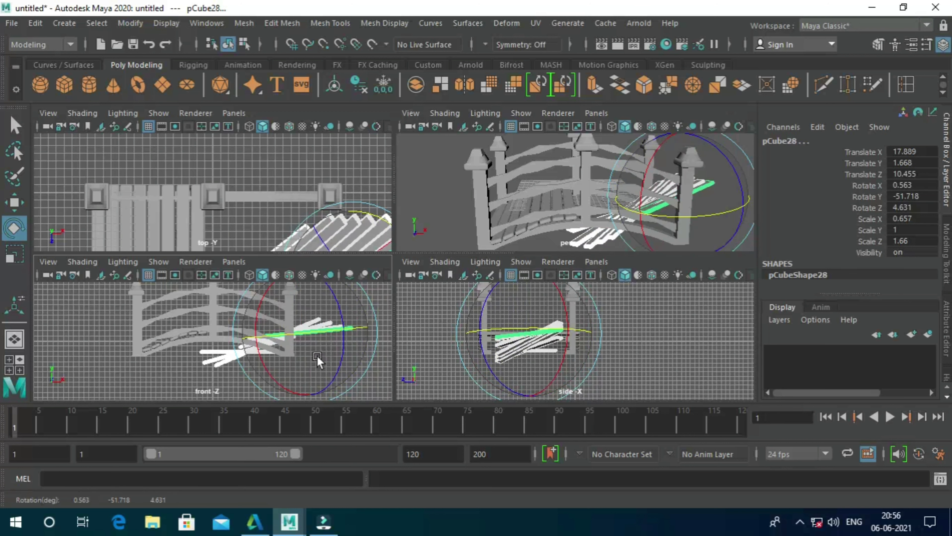
{"action": "key", "text": "ctrl+z"}
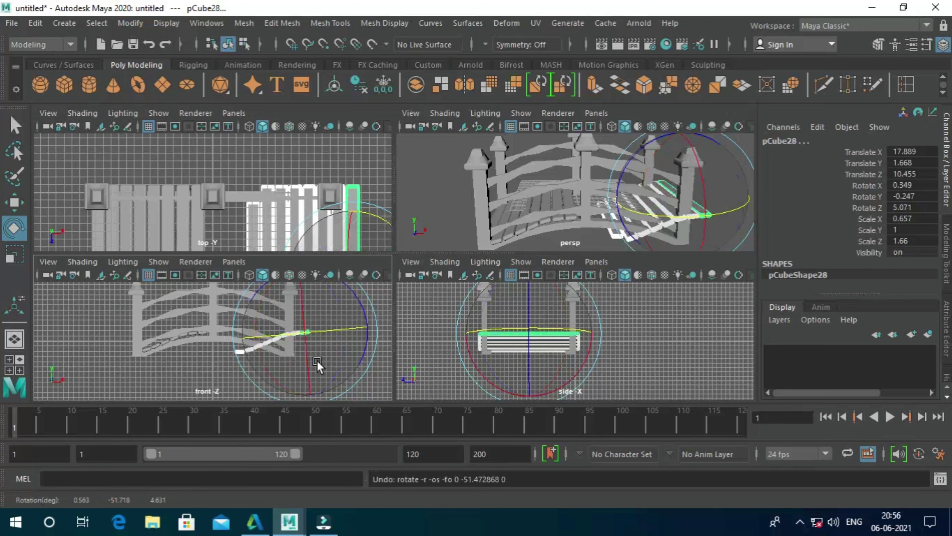
{"action": "key", "text": "ctrl+z"}
{"action": "key", "text": "ctrl+z"}
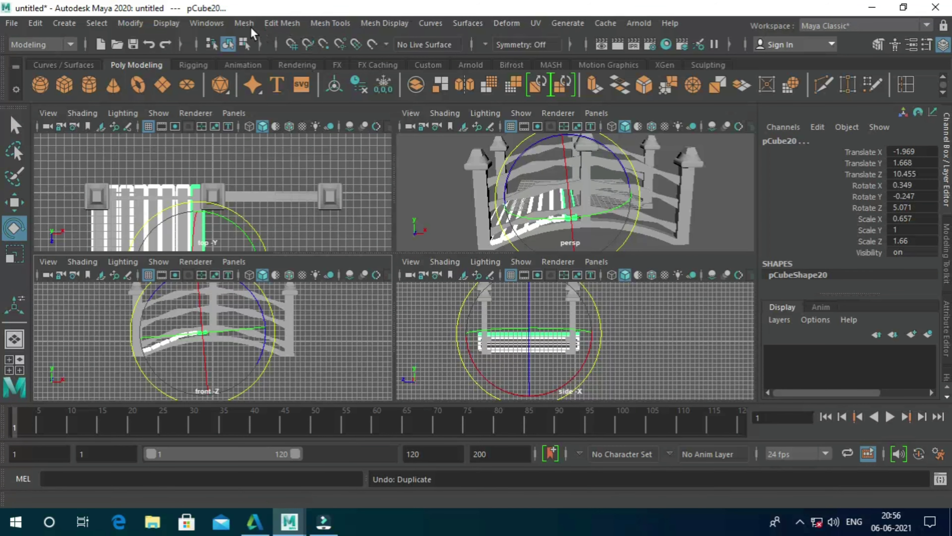
Step: Combine the selected planks into one mesh, pCube21, and duplicate it as pCube22
{"action": "left_click", "coordinate": [279, 24]}
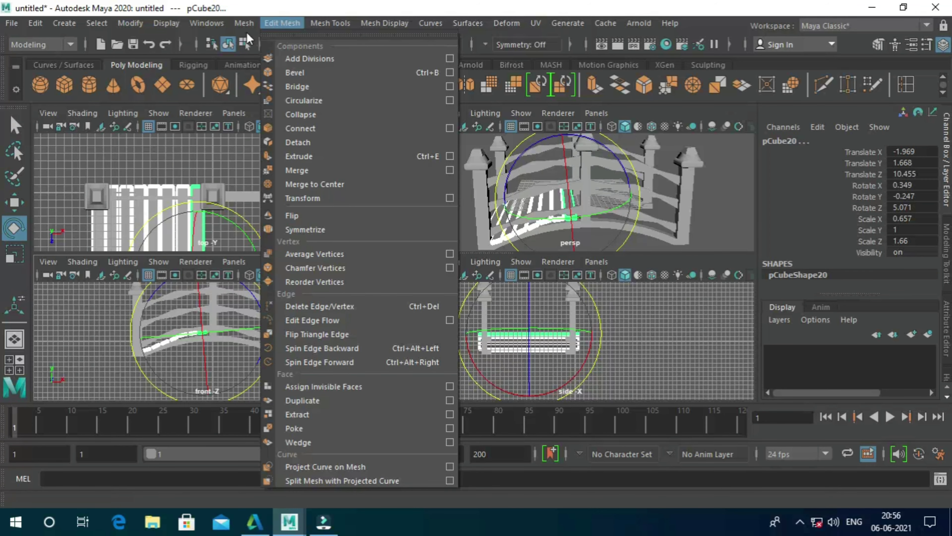
{"action": "mouse_move", "coordinate": [243, 23]}
{"action": "left_click", "coordinate": [259, 77]}
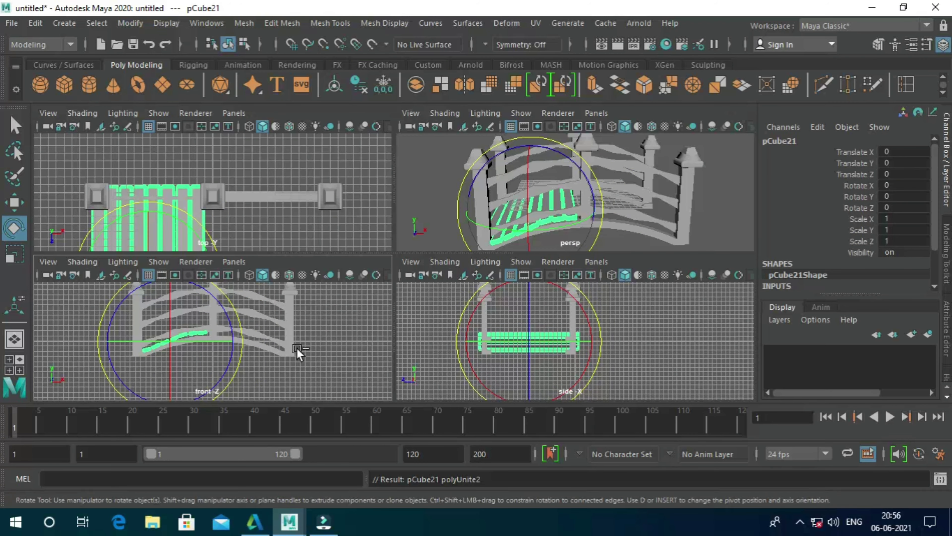
{"action": "key", "text": "ctrl+d"}
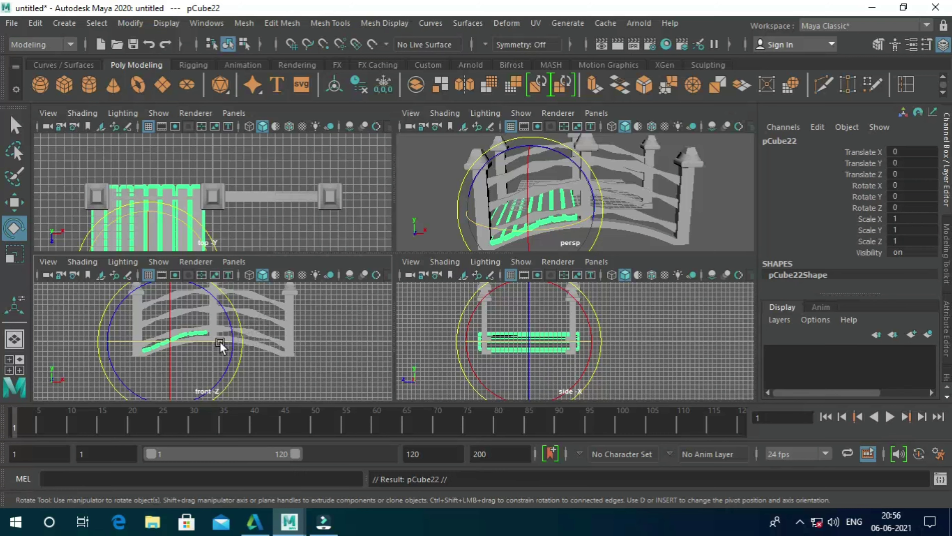
Step: Turn the plank copy pCube22 around to Rotate Y -180
{"action": "left_click_drag", "start_coordinate": [220, 347], "coordinate": [158, 348]}
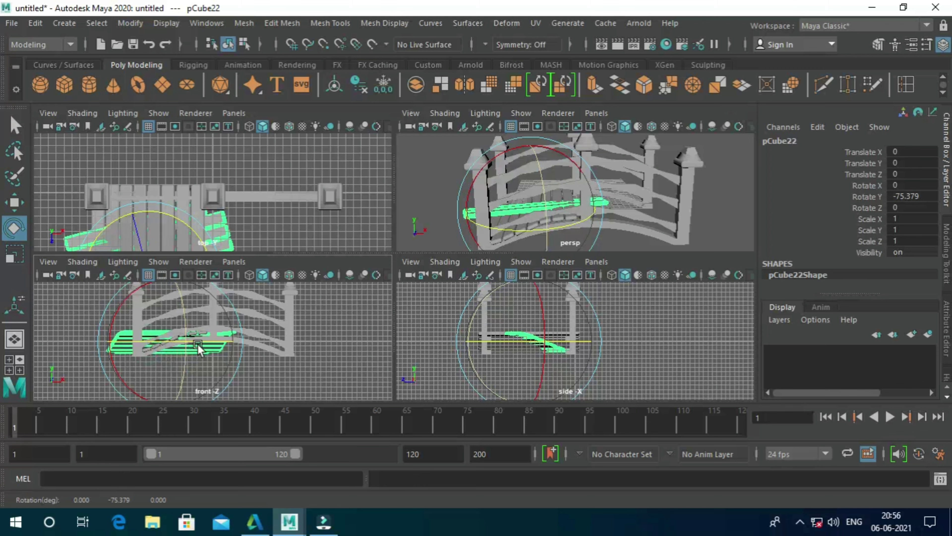
{"action": "left_click_drag", "start_coordinate": [209, 341], "coordinate": [100, 337]}
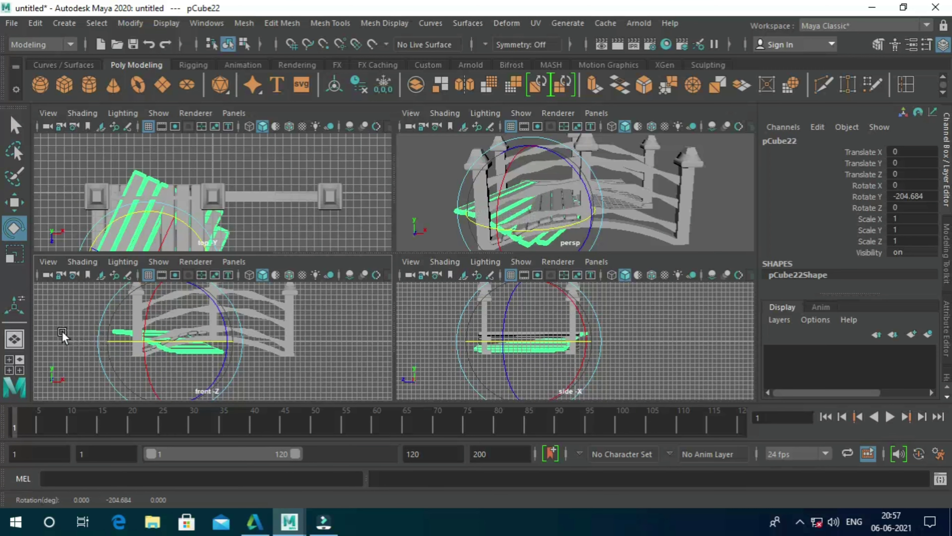
{"action": "mouse_move", "coordinate": [202, 340]}
{"action": "left_mouse_down"}
{"action": "mouse_move", "coordinate": [114, 342]}
{"action": "mouse_move", "coordinate": [208, 342]}
{"action": "left_mouse_up"}
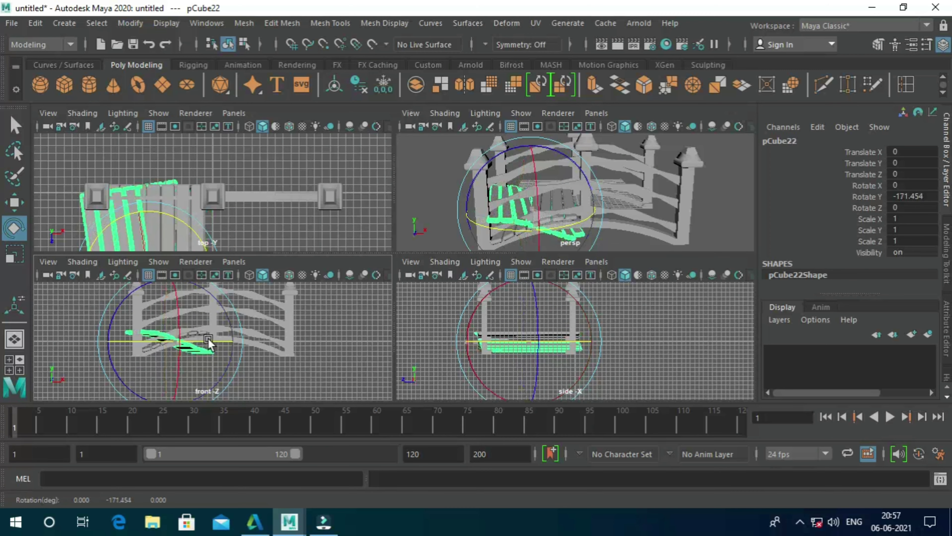
{"action": "double_click", "coordinate": [909, 197]}
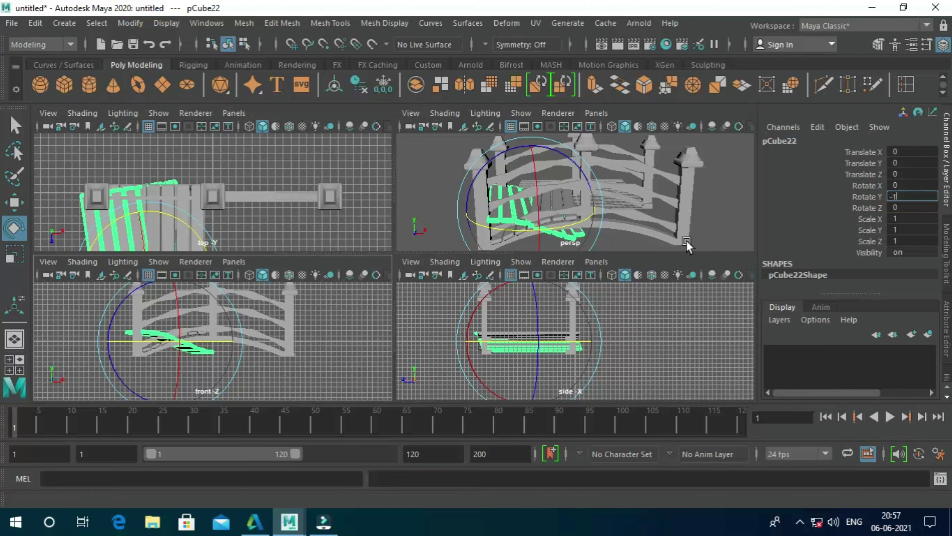
{"action": "type", "text": "80"}
{"action": "key", "text": "Return"}
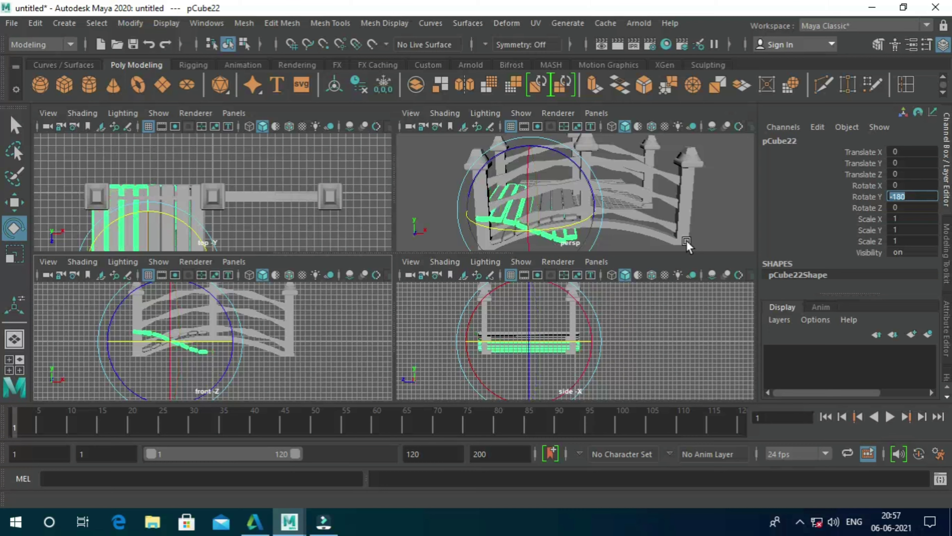
Step: Slide pCube22 onto the right half of the bridge at Translate X 16.864
{"action": "left_click", "coordinate": [24, 206]}
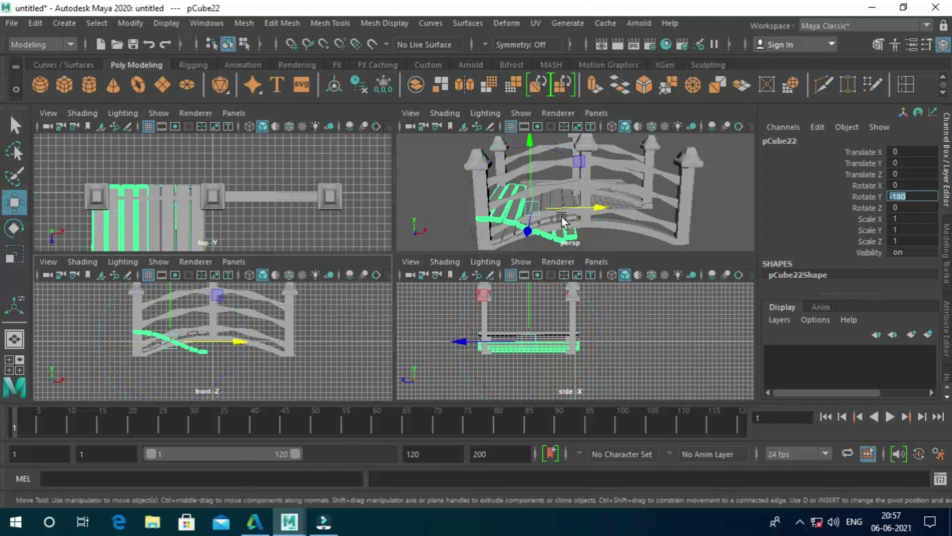
{"action": "mouse_move", "coordinate": [601, 208]}
{"action": "left_mouse_down"}
{"action": "mouse_move", "coordinate": [655, 202]}
{"action": "mouse_move", "coordinate": [687, 183]}
{"action": "left_mouse_up"}
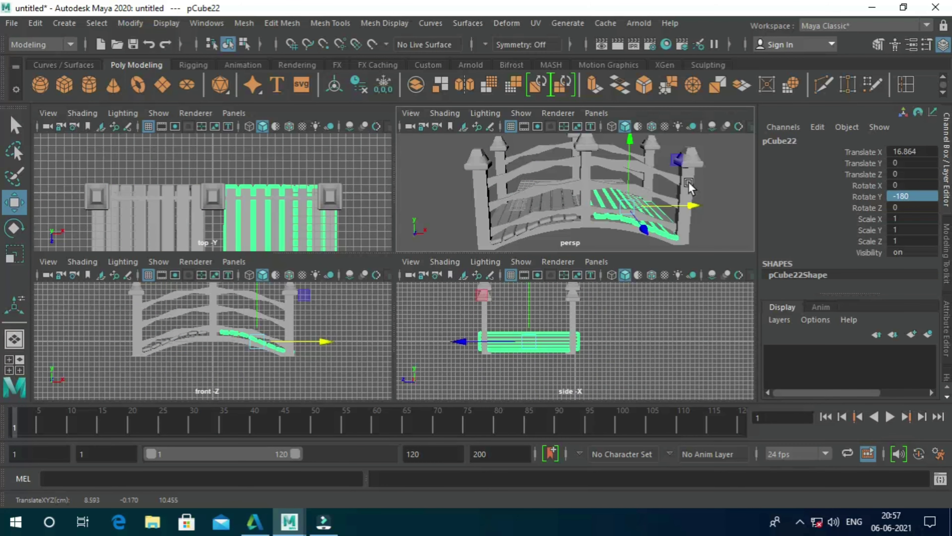
{"action": "left_click", "coordinate": [718, 210]}
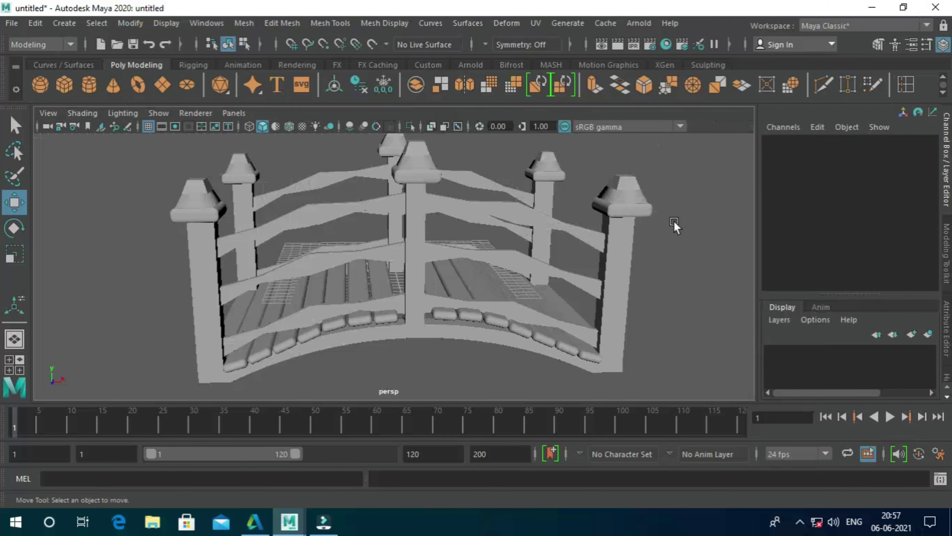
Step: Maximize the perspective view and orbit around the bridge to inspect the plank deck
{"action": "key", "text": "space"}
{"action": "mouse_move", "coordinate": [668, 282]}
{"action": "left_mouse_down", "text": "alt"}
{"action": "mouse_move", "coordinate": [557, 289]}
{"action": "mouse_move", "coordinate": [586, 269]}
{"action": "mouse_move", "coordinate": [621, 266]}
{"action": "mouse_move", "coordinate": [587, 299]}
{"action": "mouse_move", "coordinate": [663, 260]}
{"action": "left_mouse_up", "text": "alt"}
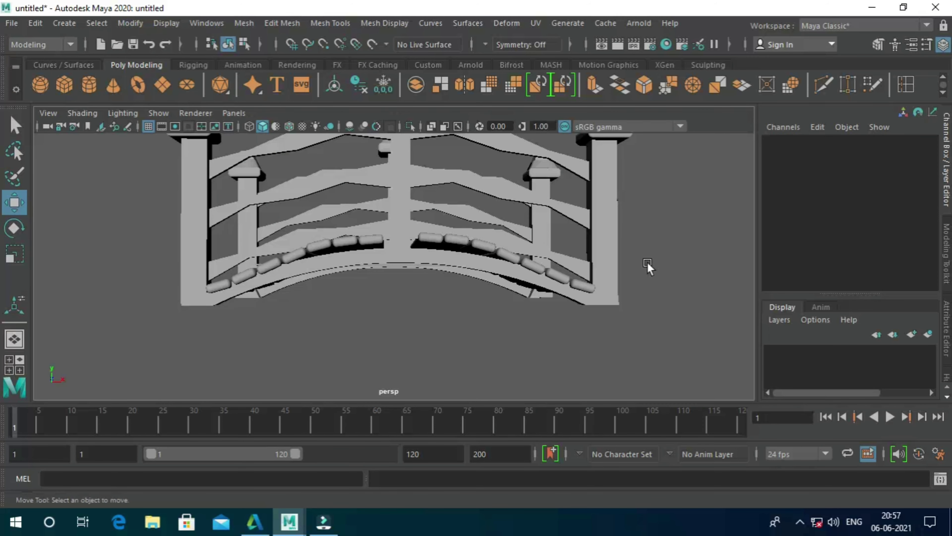
{"action": "left_click", "coordinate": [362, 240]}
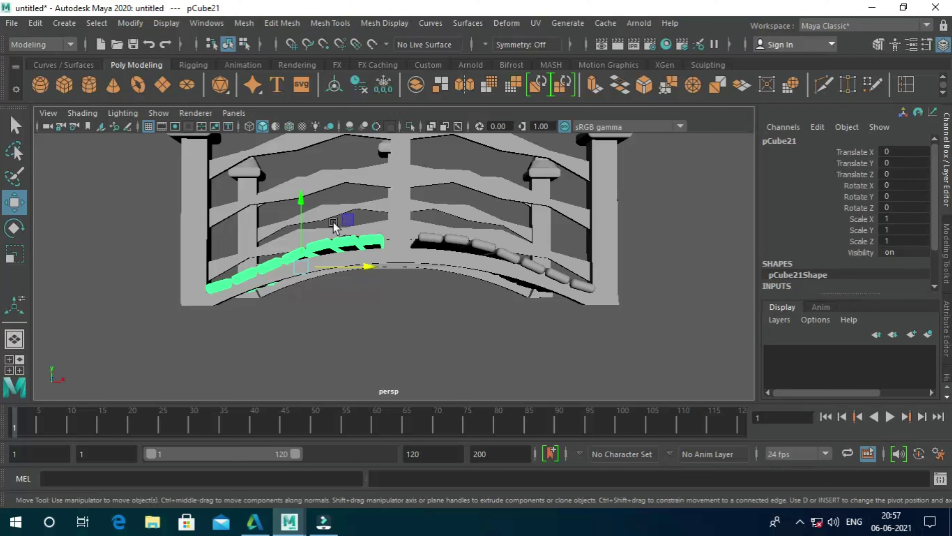
{"action": "left_click_drag", "start_coordinate": [394, 259], "coordinate": [417, 275], "text": "alt"}
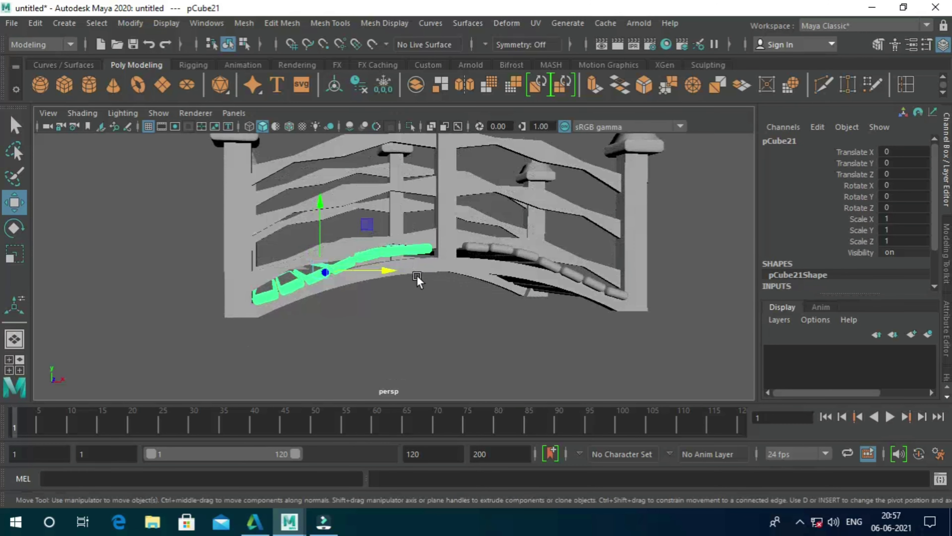
{"action": "left_click", "coordinate": [433, 293]}
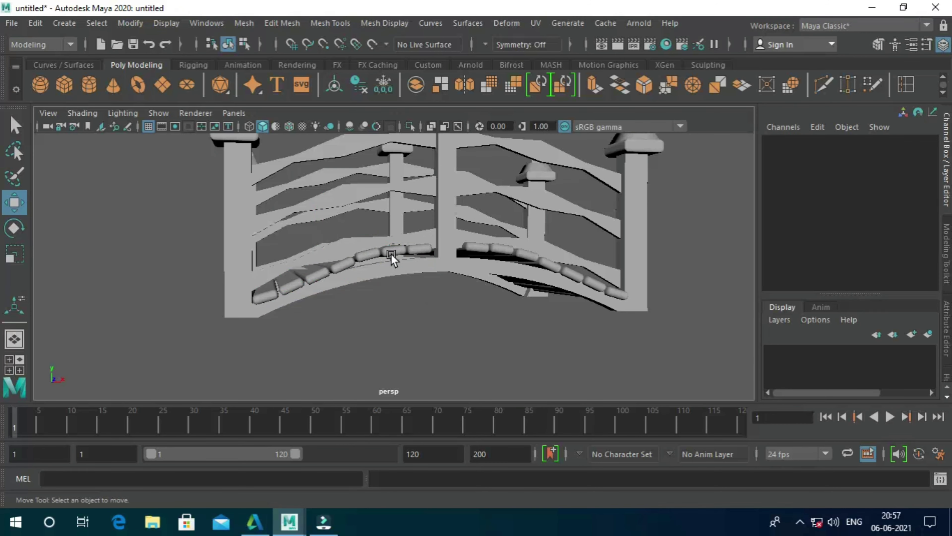
{"action": "mouse_move", "coordinate": [430, 276]}
{"action": "left_mouse_down", "text": "alt"}
{"action": "mouse_move", "coordinate": [411, 314]}
{"action": "mouse_move", "coordinate": [378, 324]}
{"action": "mouse_move", "coordinate": [366, 345]}
{"action": "mouse_move", "coordinate": [247, 319]}
{"action": "mouse_move", "coordinate": [198, 277]}
{"action": "mouse_move", "coordinate": [147, 284]}
{"action": "mouse_move", "coordinate": [85, 325]}
{"action": "mouse_move", "coordinate": [143, 291]}
{"action": "mouse_move", "coordinate": [240, 317]}
{"action": "mouse_move", "coordinate": [373, 313]}
{"action": "mouse_move", "coordinate": [420, 300]}
{"action": "mouse_move", "coordinate": [398, 296]}
{"action": "mouse_move", "coordinate": [400, 314]}
{"action": "mouse_move", "coordinate": [362, 330]}
{"action": "mouse_move", "coordinate": [370, 330]}
{"action": "mouse_move", "coordinate": [378, 283]}
{"action": "mouse_move", "coordinate": [372, 288]}
{"action": "left_mouse_up", "text": "alt"}
Step: Separate the left plank deck pCube21 into individual pieces with Mesh > Separate
{"action": "left_click", "coordinate": [373, 316]}
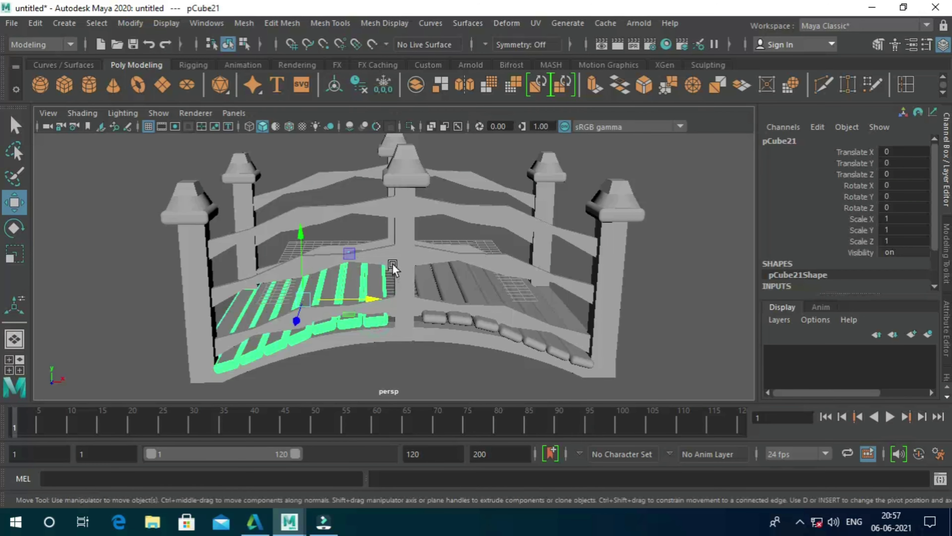
{"action": "left_click", "coordinate": [280, 23]}
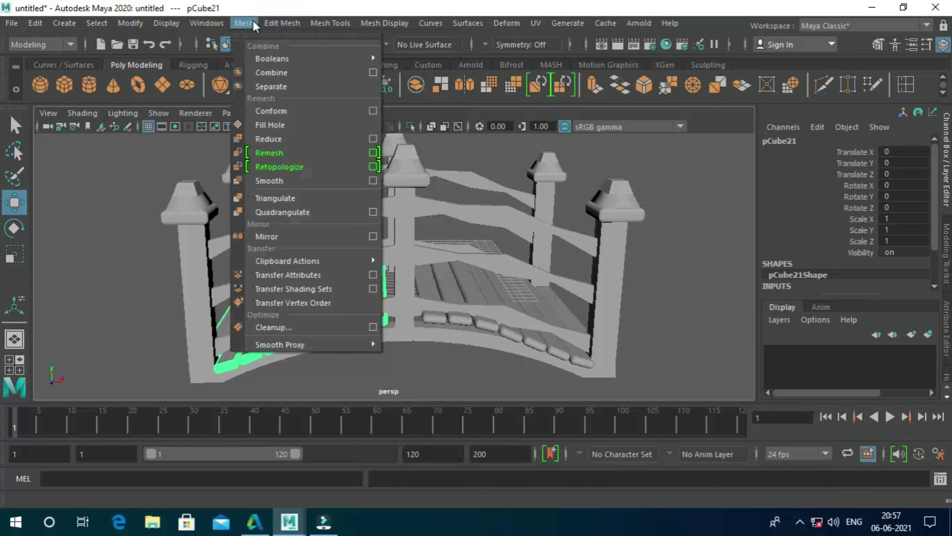
{"action": "left_click", "coordinate": [276, 87]}
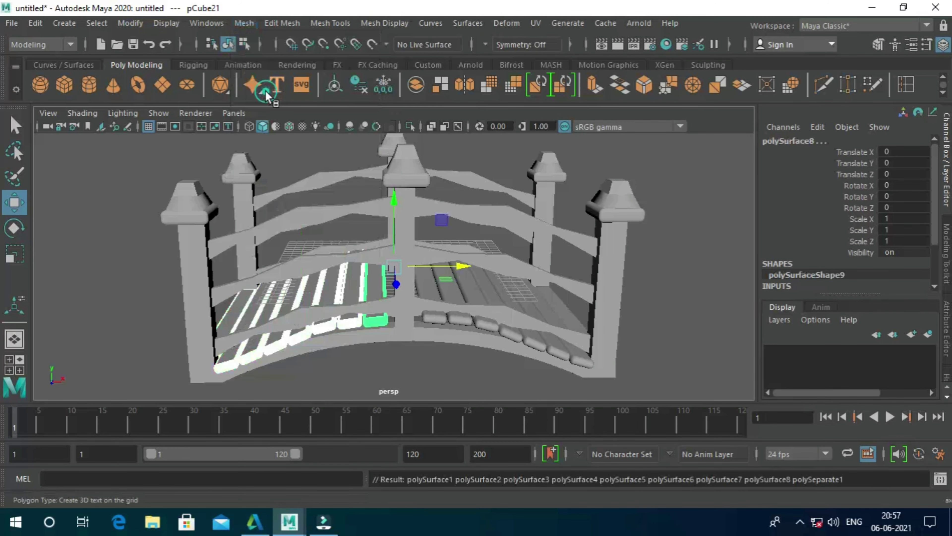
Step: Lower the edge piece polySurface6 slightly to Translate Y -0.141
{"action": "left_click", "coordinate": [403, 377]}
{"action": "left_click_drag", "start_coordinate": [389, 387], "coordinate": [399, 362], "text": "alt"}
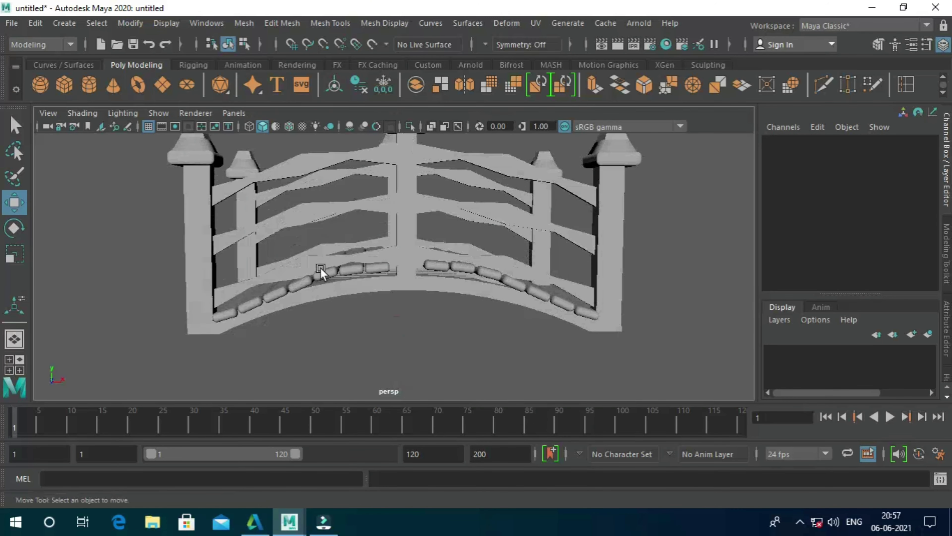
{"action": "left_click", "coordinate": [323, 273]}
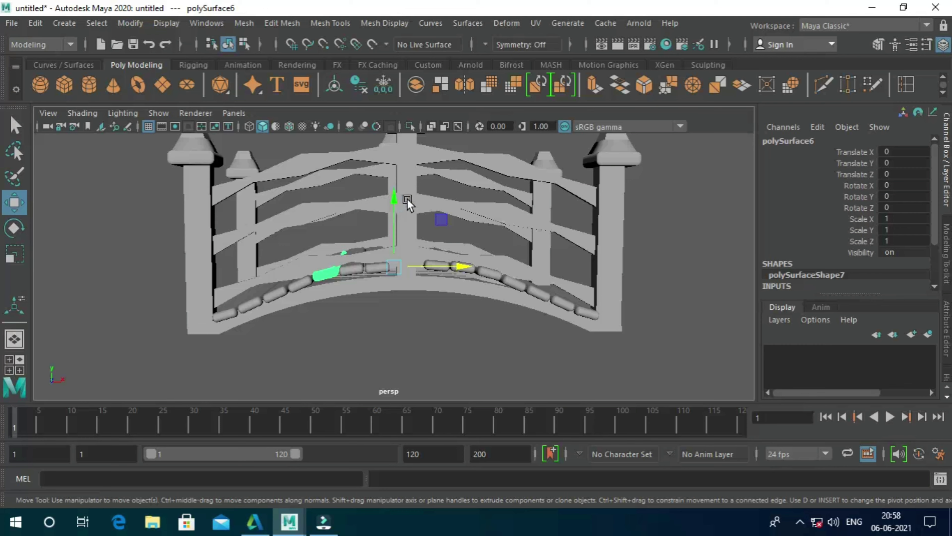
{"action": "left_click", "coordinate": [397, 202]}
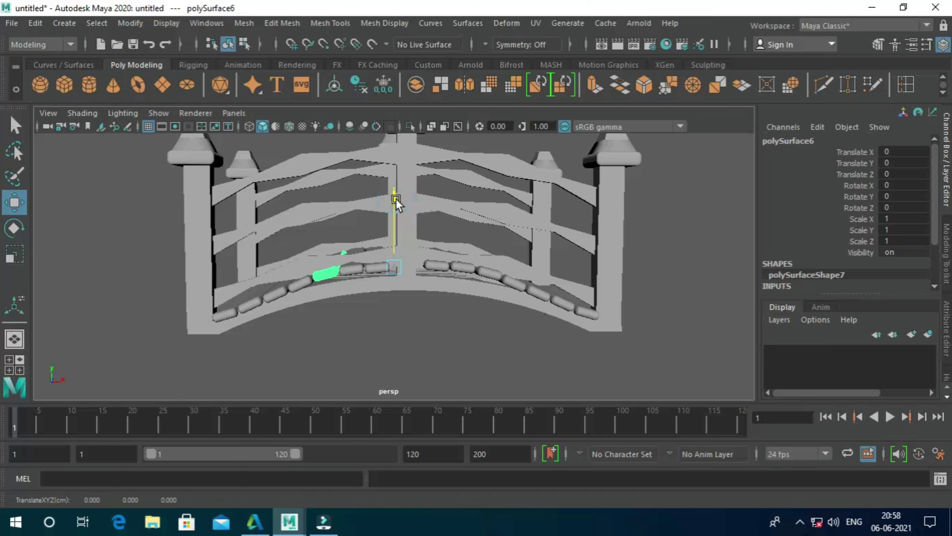
{"action": "left_click_drag", "start_coordinate": [396, 202], "coordinate": [394, 204]}
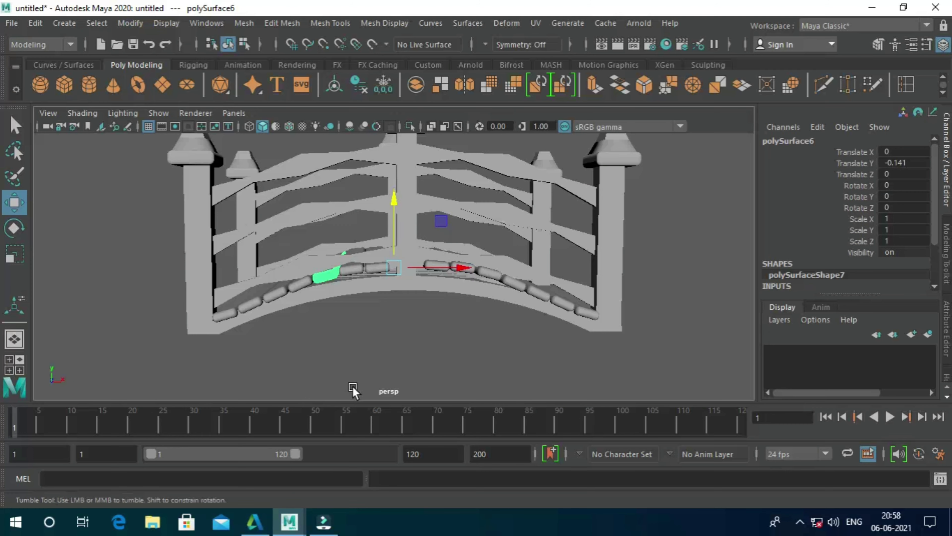
Step: In four-view layout, tilt polySurface6 to Rotate Z -2.354, undoing trial rotations
{"action": "left_click_drag", "start_coordinate": [353, 389], "coordinate": [360, 382], "text": "alt"}
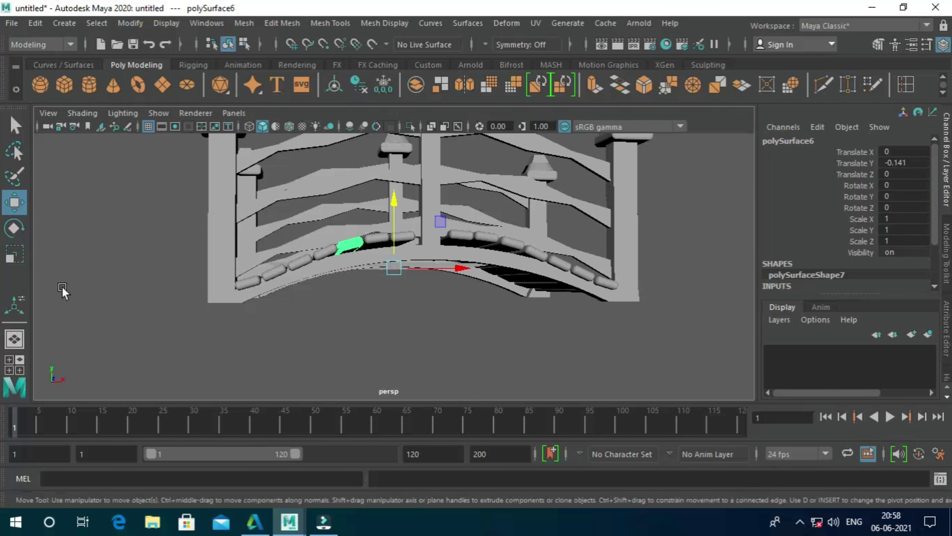
{"action": "left_click", "coordinate": [16, 230]}
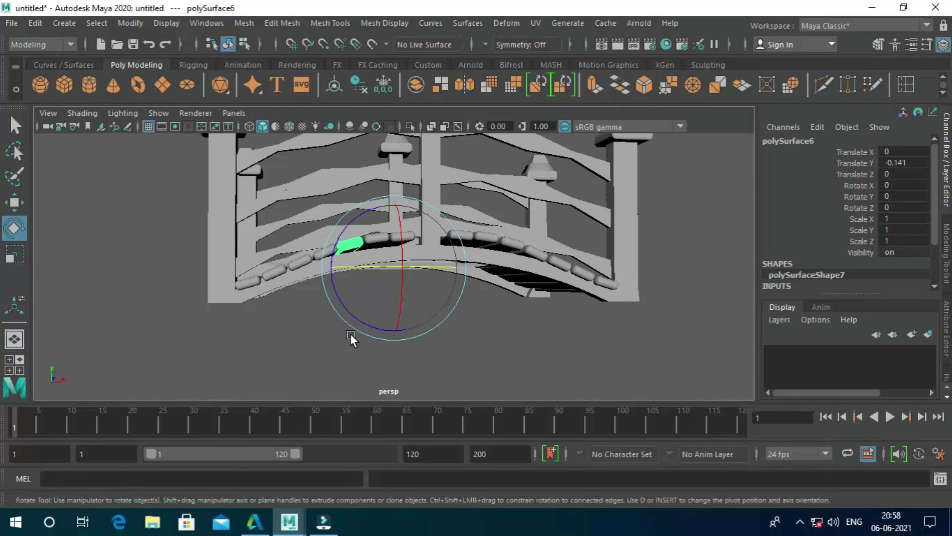
{"action": "key", "text": "space"}
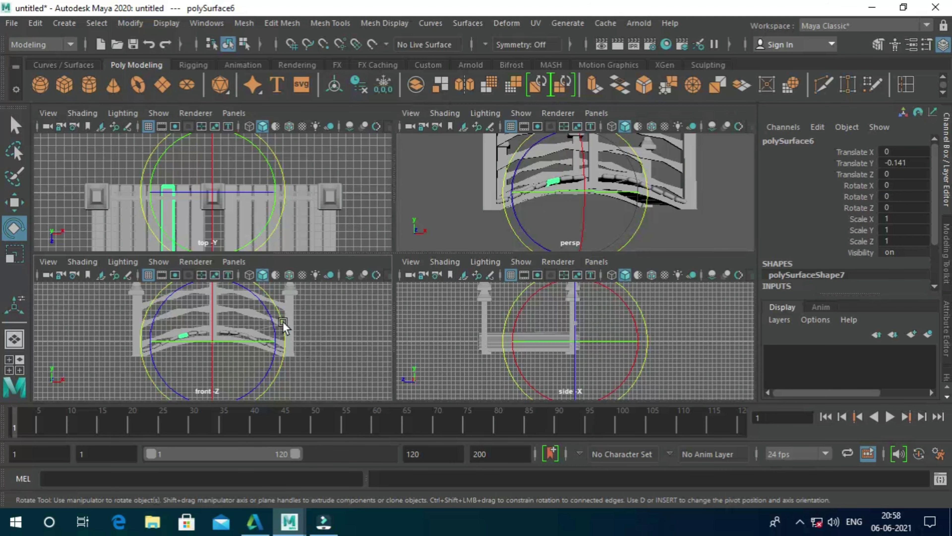
{"action": "left_click", "coordinate": [283, 321]}
{"action": "left_click_drag", "start_coordinate": [283, 322], "coordinate": [284, 326]}
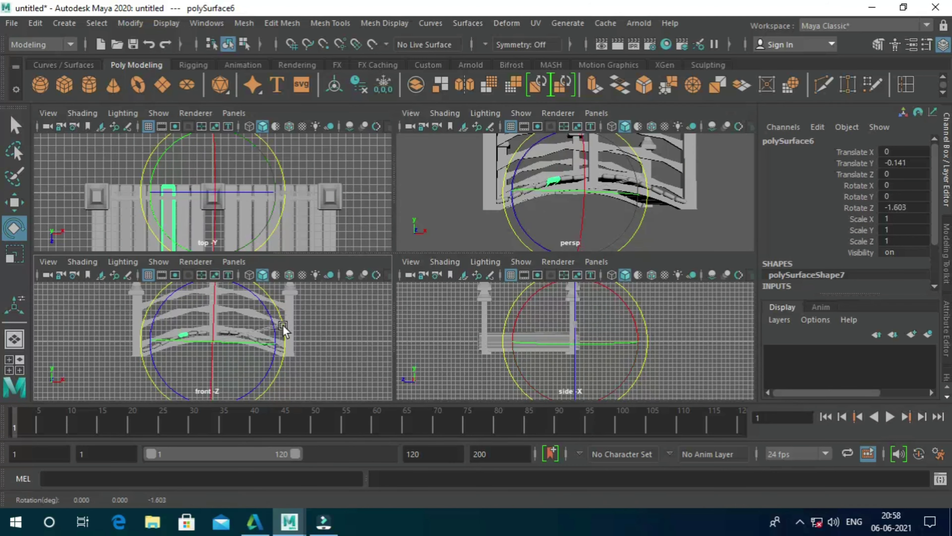
{"action": "key", "text": "ctrl+z"}
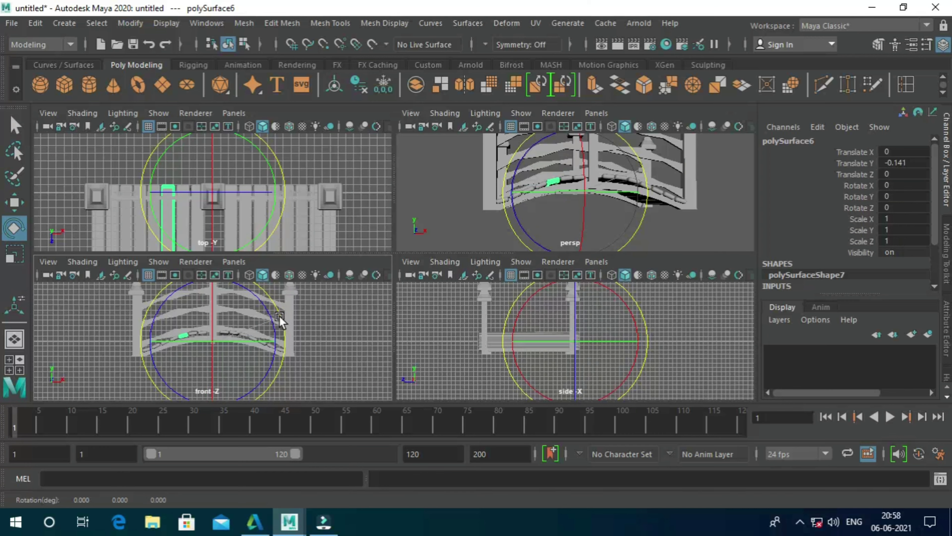
{"action": "left_click_drag", "start_coordinate": [281, 318], "coordinate": [282, 326]}
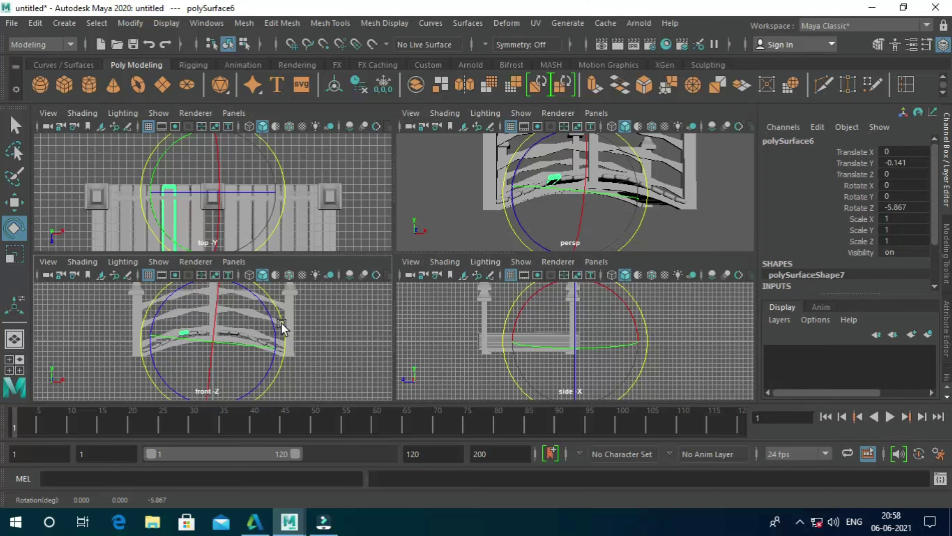
{"action": "key", "text": "ctrl+z"}
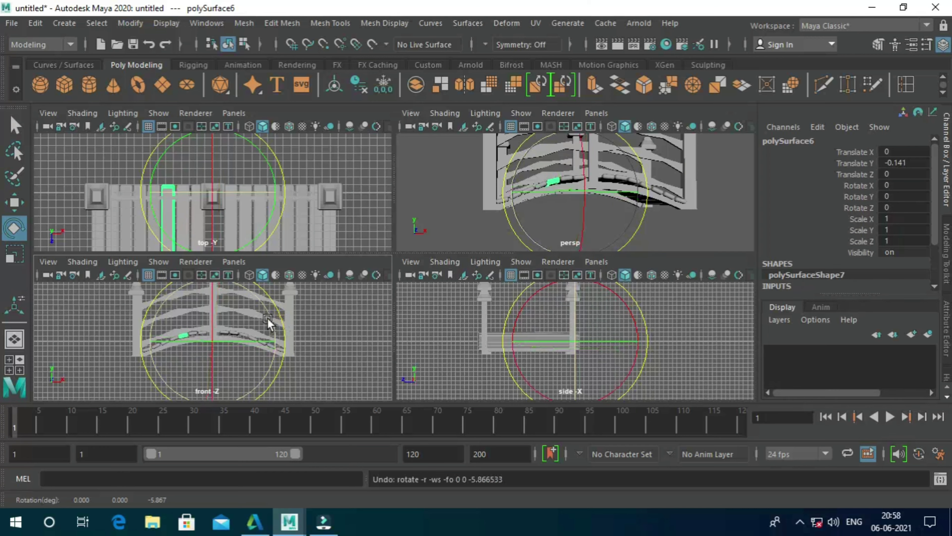
{"action": "left_click_drag", "start_coordinate": [267, 318], "coordinate": [268, 320]}
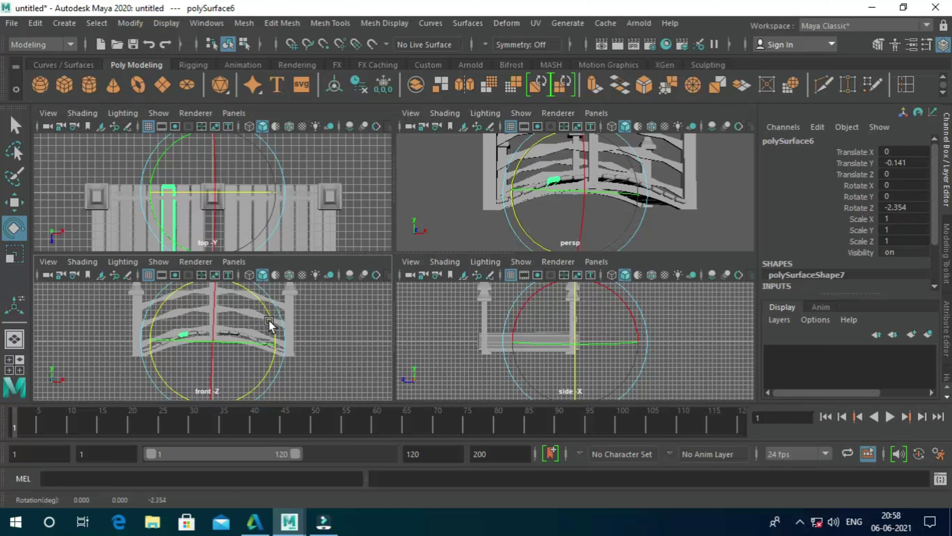
Step: Restore the single perspective view and reselect the tilted piece polySurface6
{"action": "left_click", "coordinate": [424, 220]}
{"action": "key", "text": "space"}
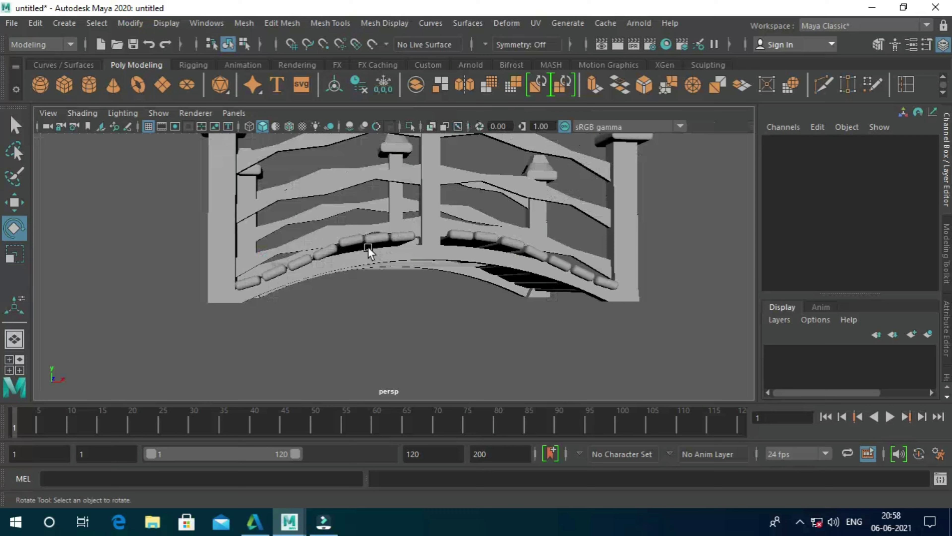
{"action": "left_click", "coordinate": [357, 243]}
{"action": "key", "text": "w"}
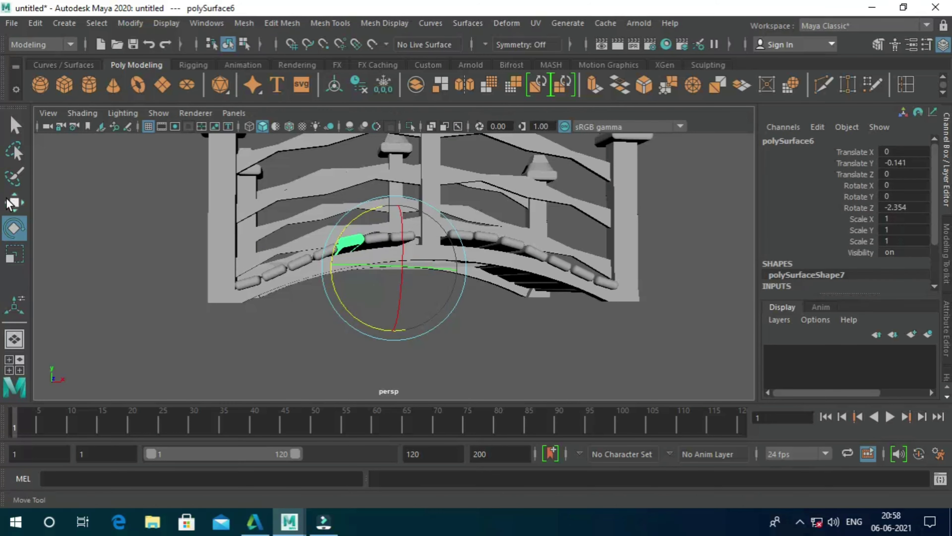